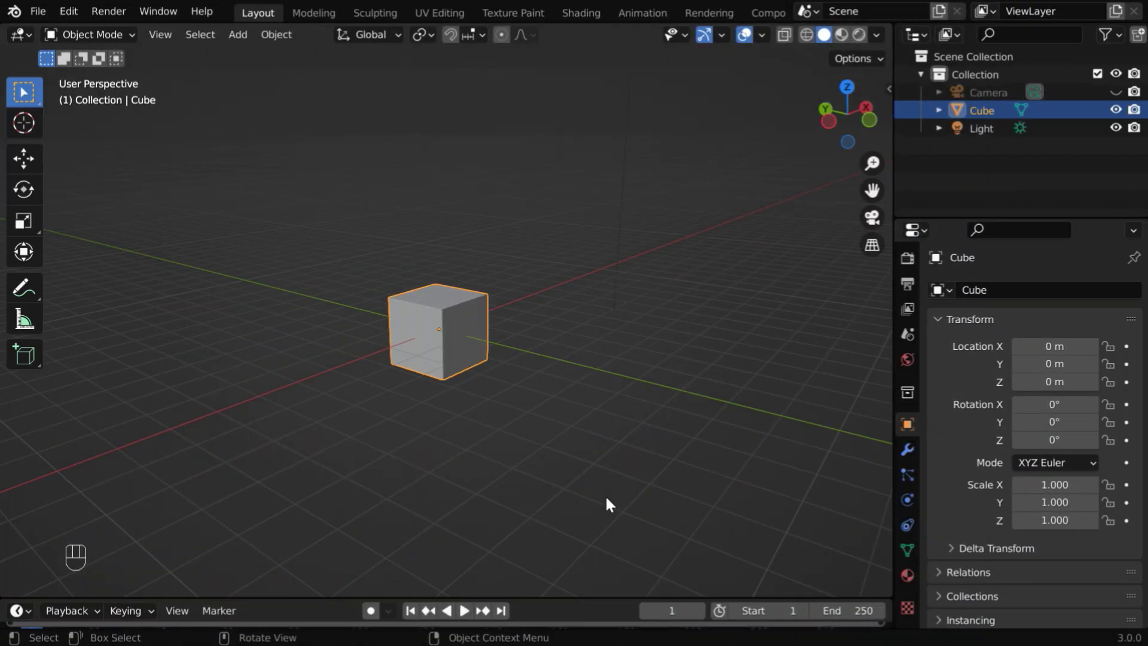
- Orbit and zoom the viewport in on the default cube
{"action": "middle_click_drag", "start_coordinate": [484, 372], "coordinate": [472, 432]}
{"action": "middle_click_drag", "start_coordinate": [514, 522], "coordinate": [495, 440], "text": "ctrl"}
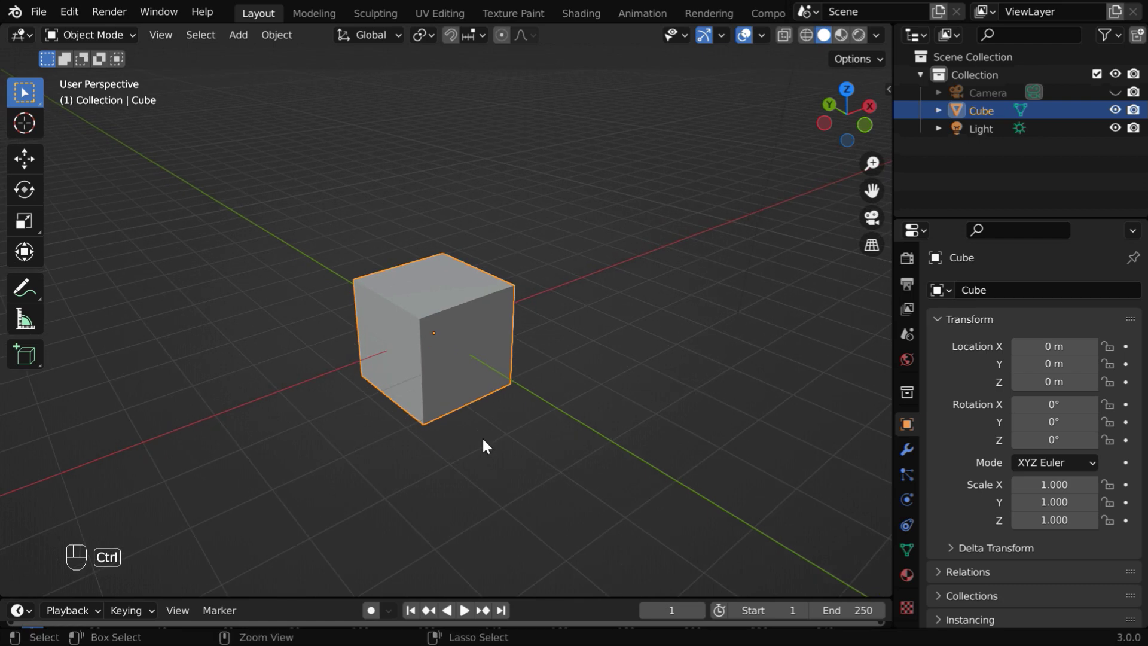
- Put the cube in Edit Mode, deselect everything and switch to edge select
{"action": "left_click", "coordinate": [123, 34]}
{"action": "left_click", "coordinate": [117, 68]}
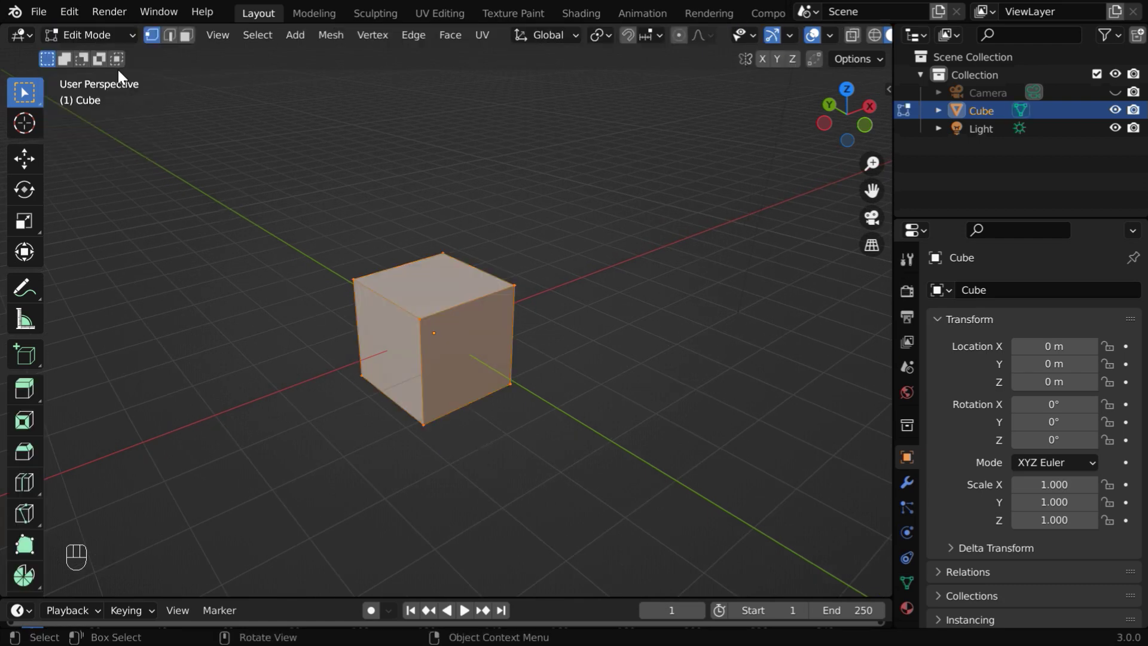
{"action": "left_click", "coordinate": [304, 337]}
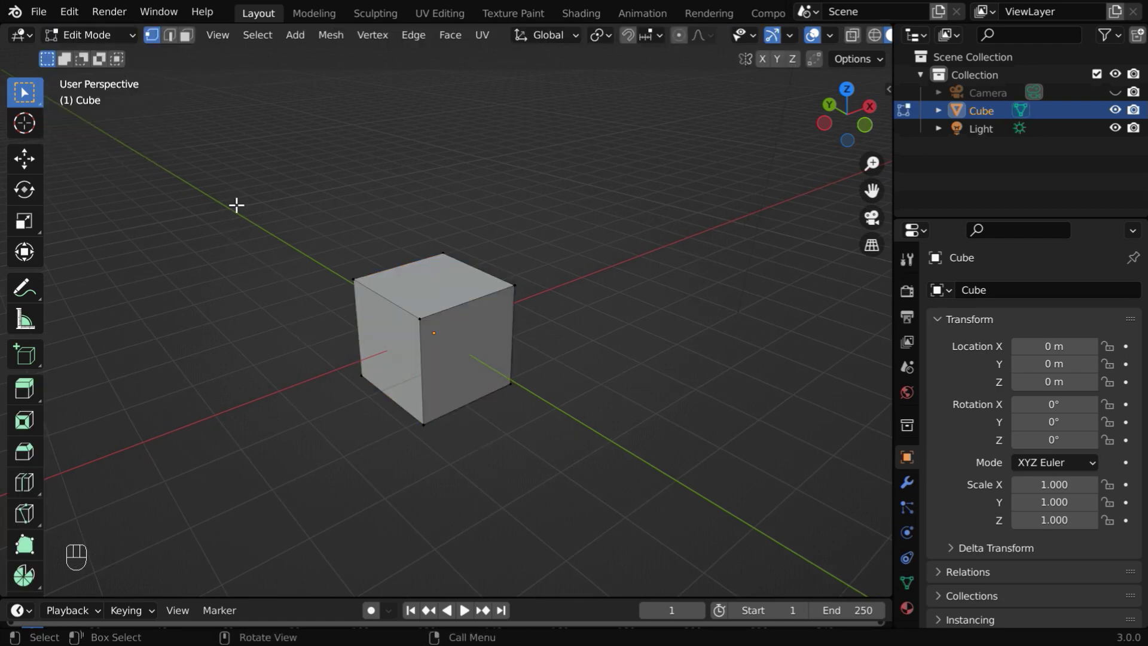
{"action": "left_click", "coordinate": [170, 36]}
- Extrude the selected top edge -0.5 m along X
{"action": "middle_click_drag", "start_coordinate": [431, 404], "coordinate": [425, 448]}
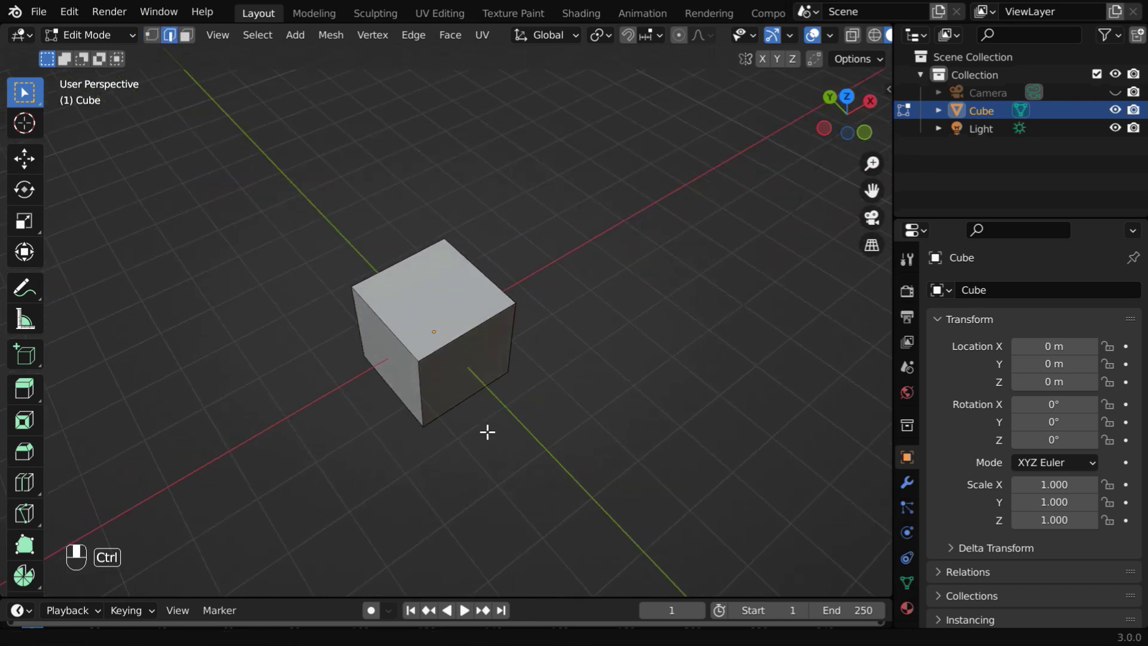
{"action": "middle_click_drag", "start_coordinate": [486, 425], "coordinate": [478, 380], "text": "ctrl"}
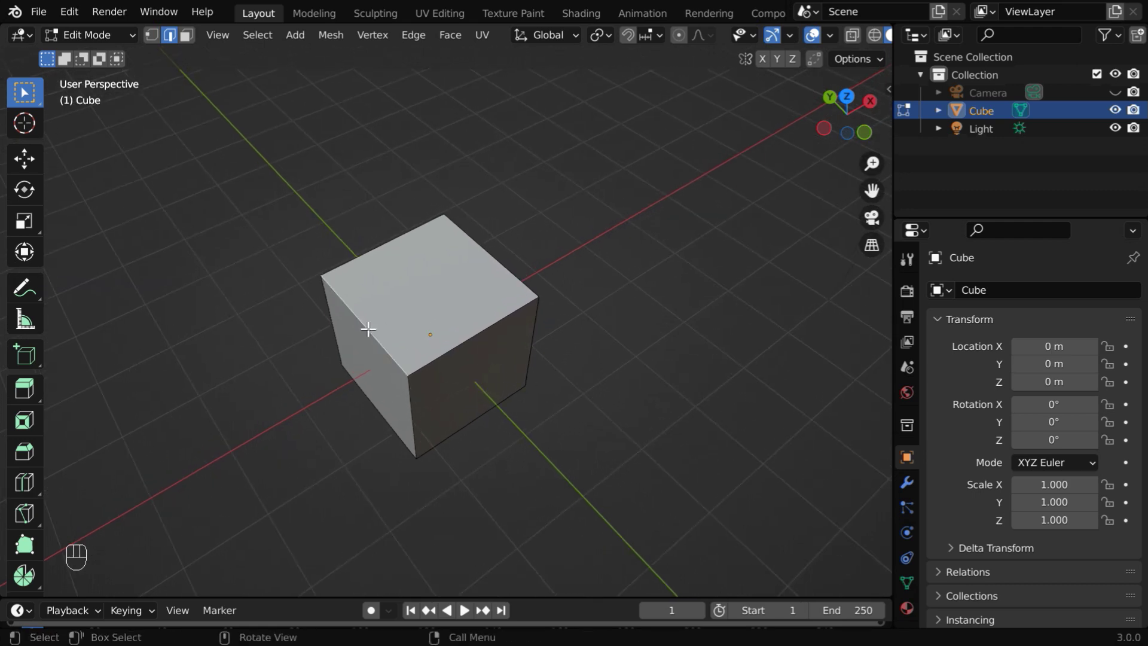
{"action": "key", "text": "e"}
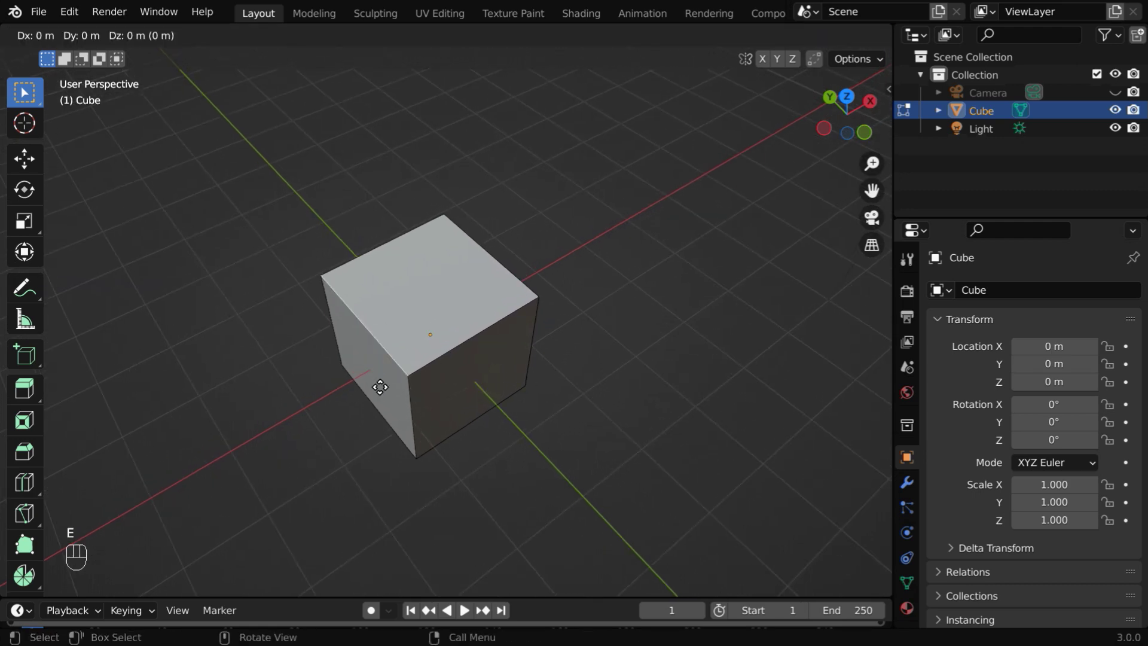
{"action": "key", "text": "x"}
{"action": "type", "text": "-0.5"}
{"action": "key", "text": "Return"}
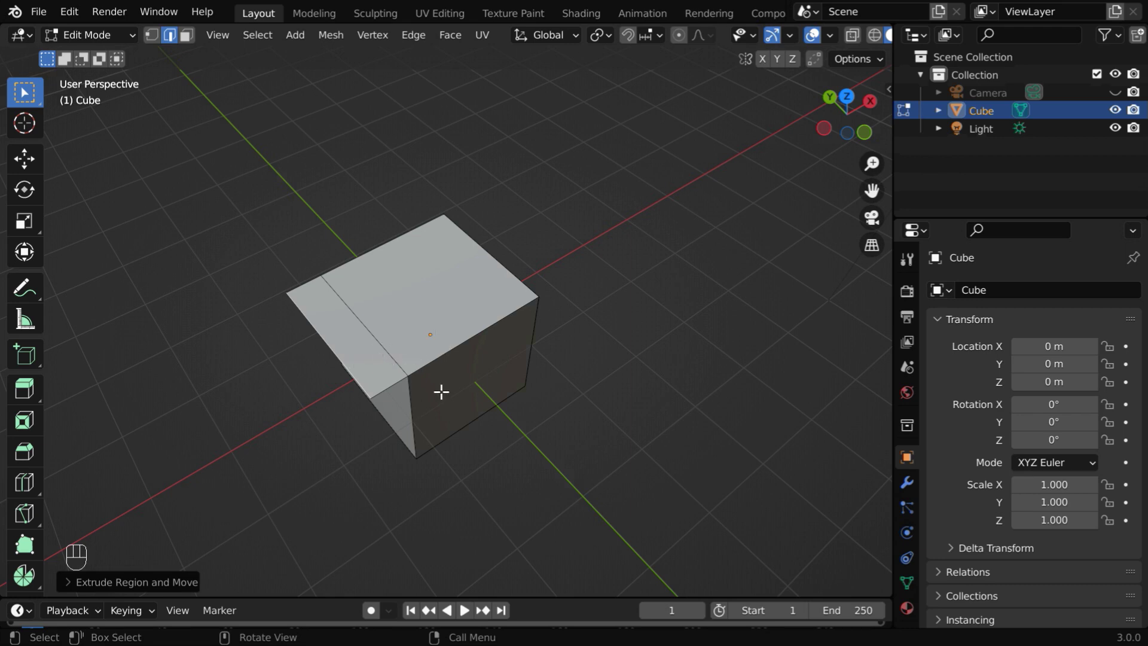
- Extrude the opposite top edge 0.5 m along X
{"action": "middle_click_drag", "start_coordinate": [441, 392], "coordinate": [474, 307]}
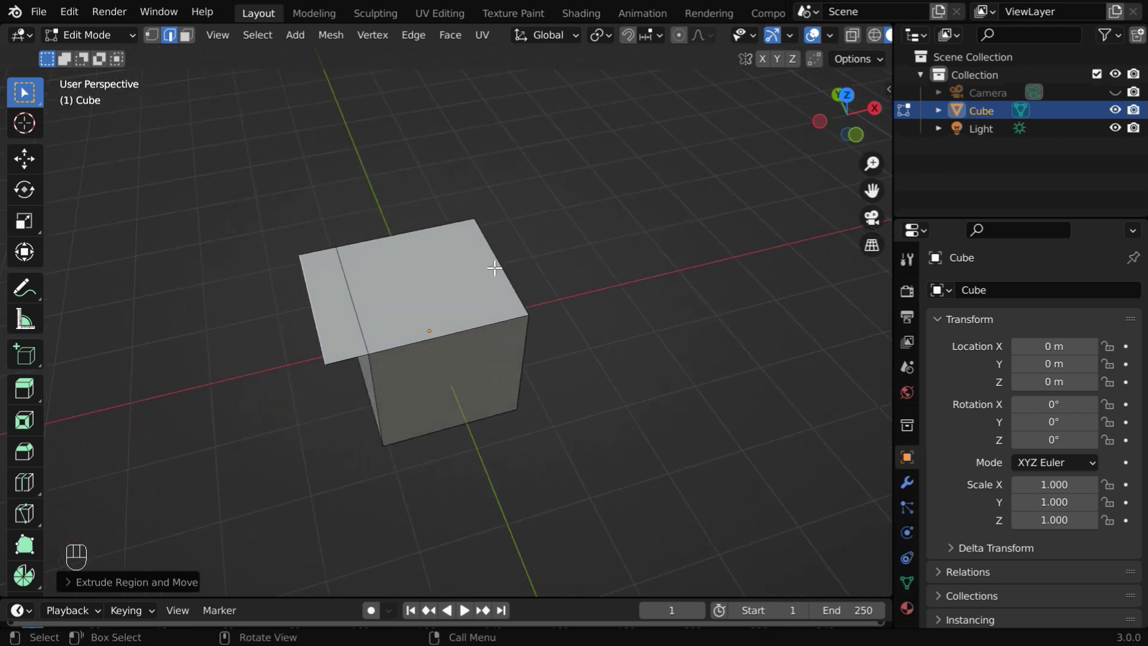
{"action": "key", "text": "alt+a"}
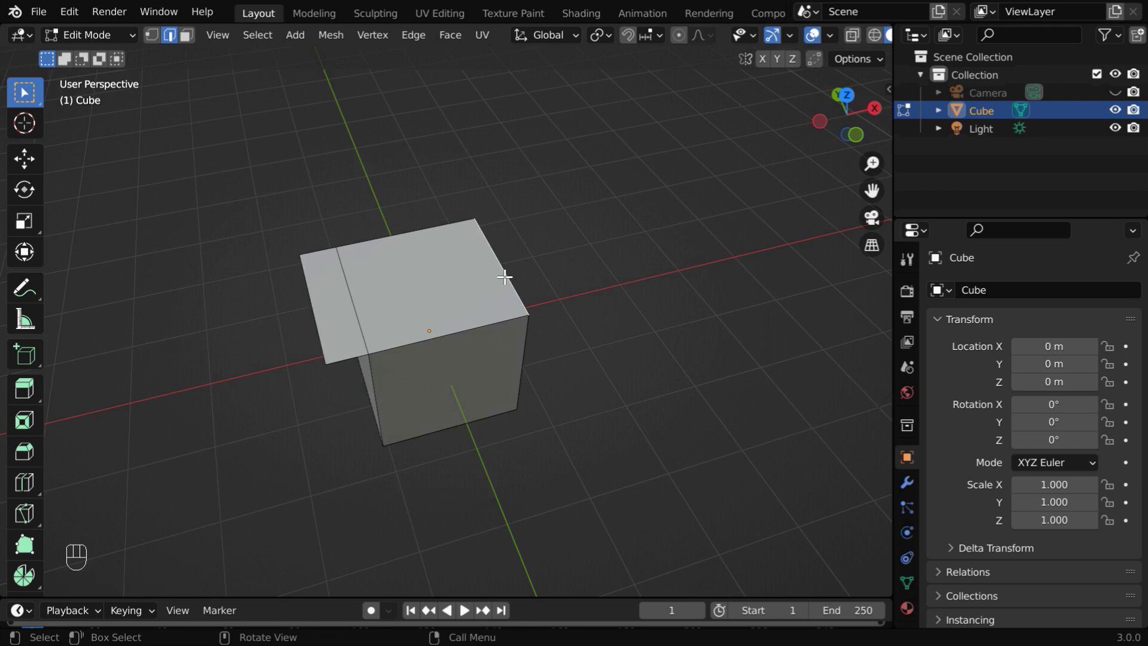
{"action": "key", "text": "e"}
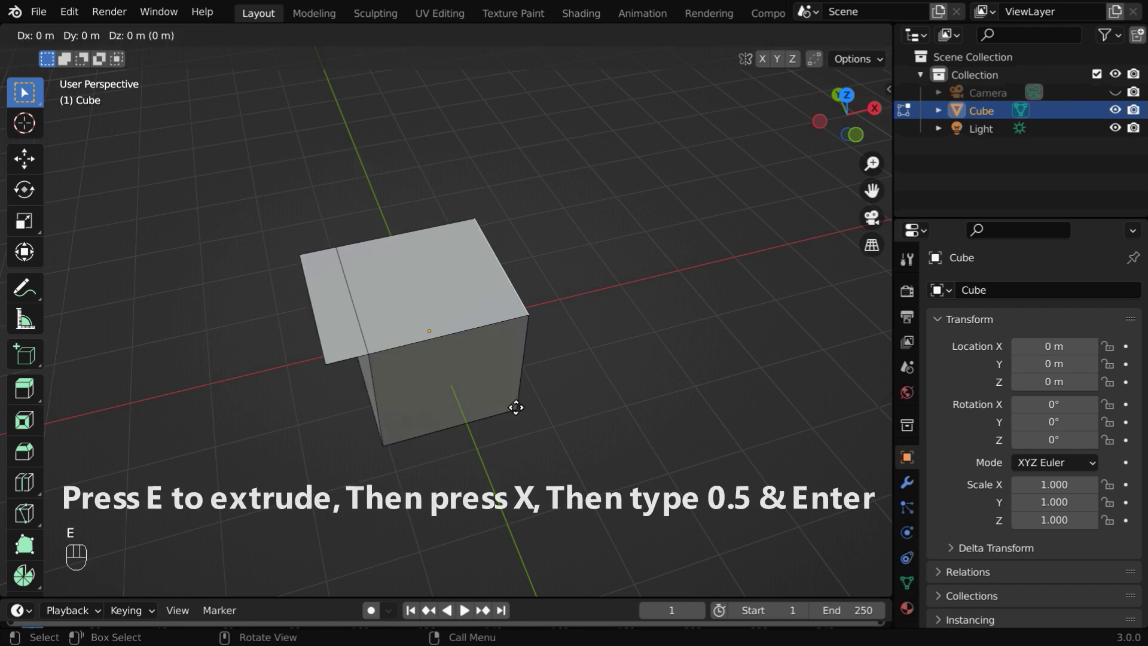
{"action": "type", "text": "x0.5"}
{"action": "key", "text": "Return"}
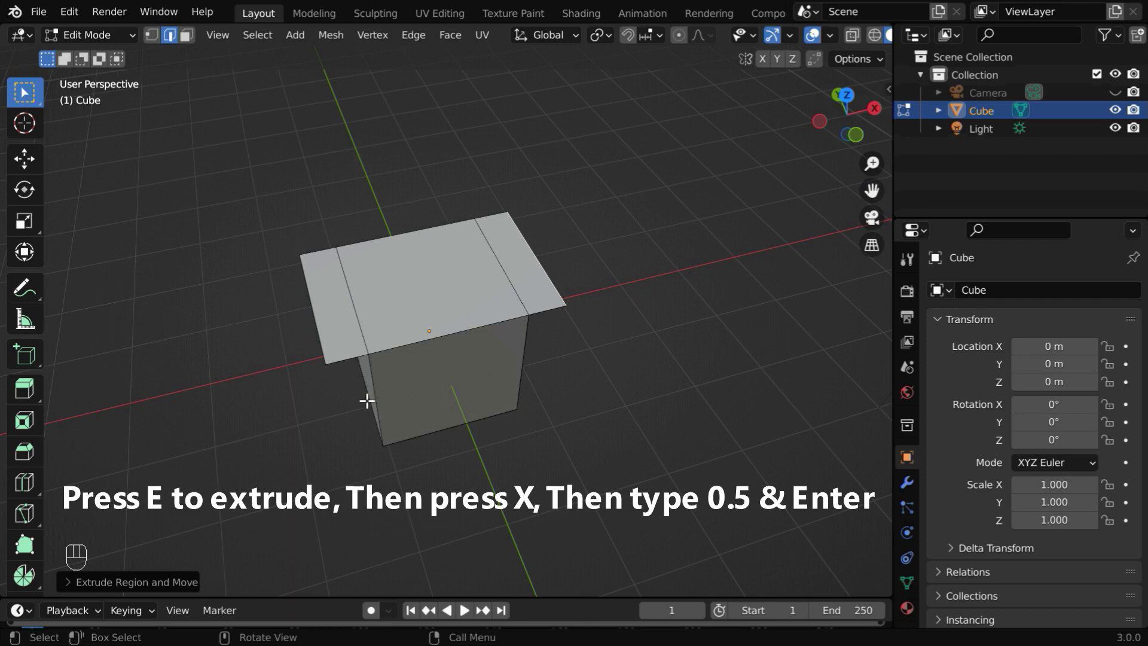
{"action": "middle_click_drag", "start_coordinate": [367, 400], "coordinate": [458, 418]}
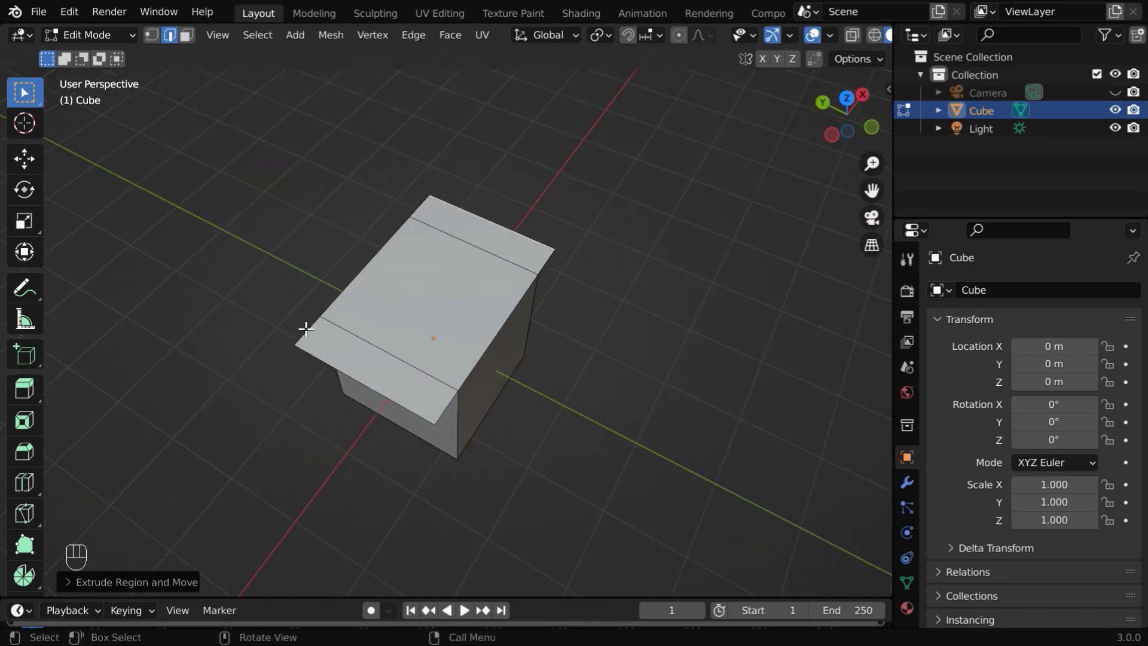
- Extrude one pair of top edges 0.3 m along Y
{"action": "left_click", "coordinate": [365, 265], "text": "shift"}
{"action": "left_click", "coordinate": [415, 221], "text": "shift"}
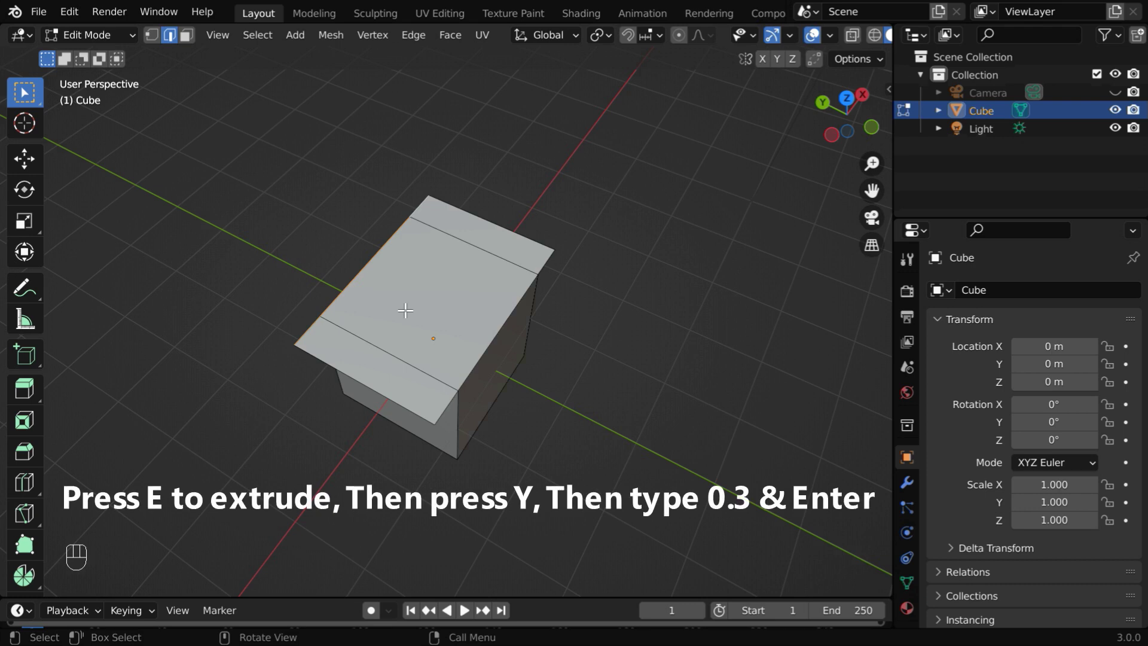
{"action": "key", "text": "e"}
{"action": "key", "text": "y"}
{"action": "type", "text": "0.3"}
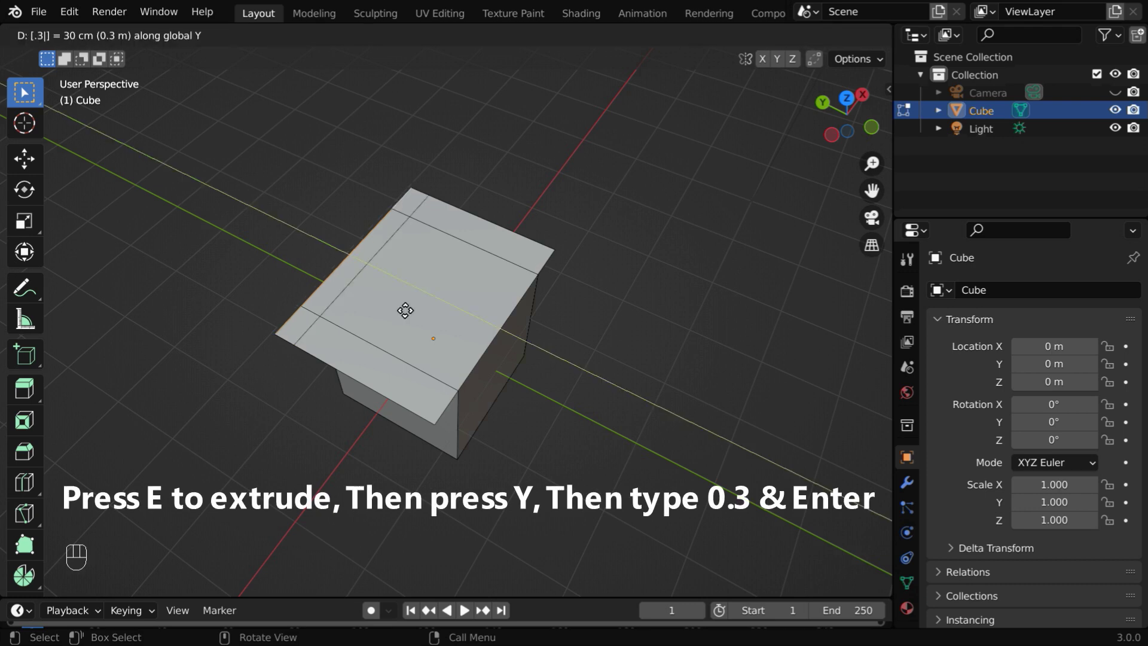
{"action": "key", "text": "Return"}
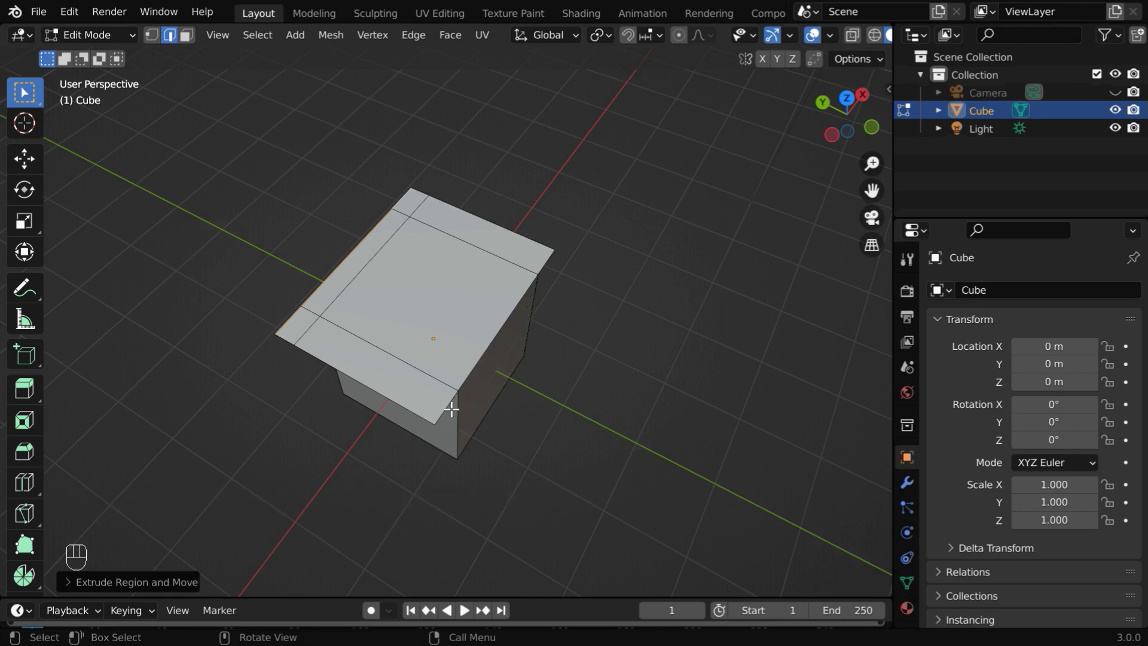
- Extrude the opposite front edges -0.3 m along Y
{"action": "left_click", "coordinate": [445, 411]}
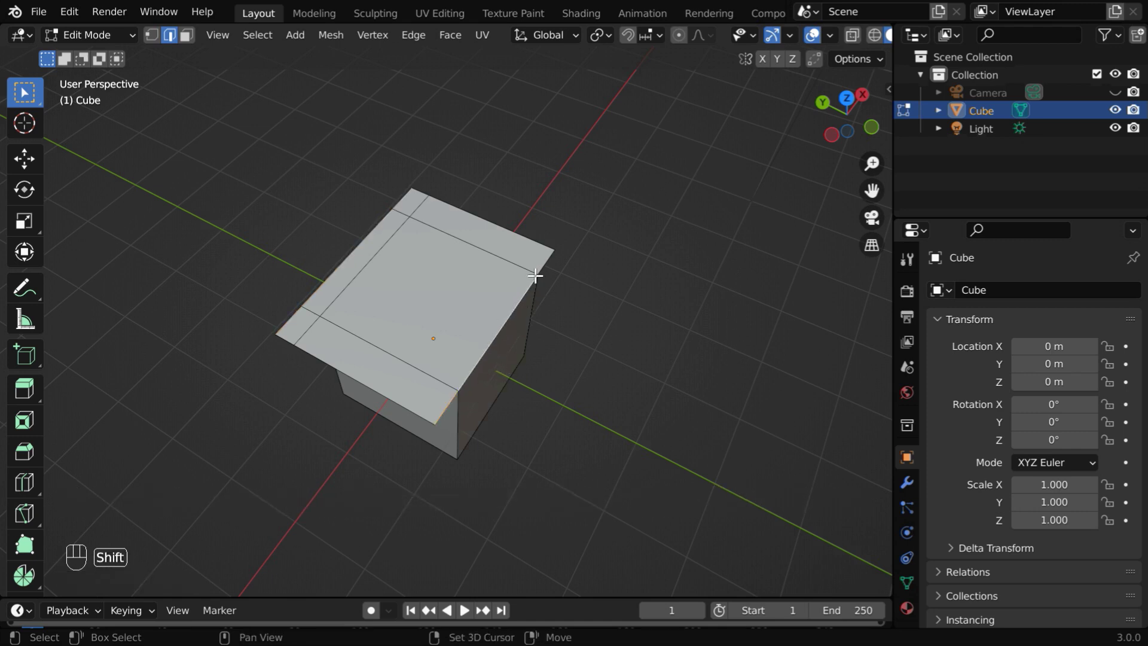
{"action": "left_click", "coordinate": [544, 268], "text": "shift"}
{"action": "key", "text": "e"}
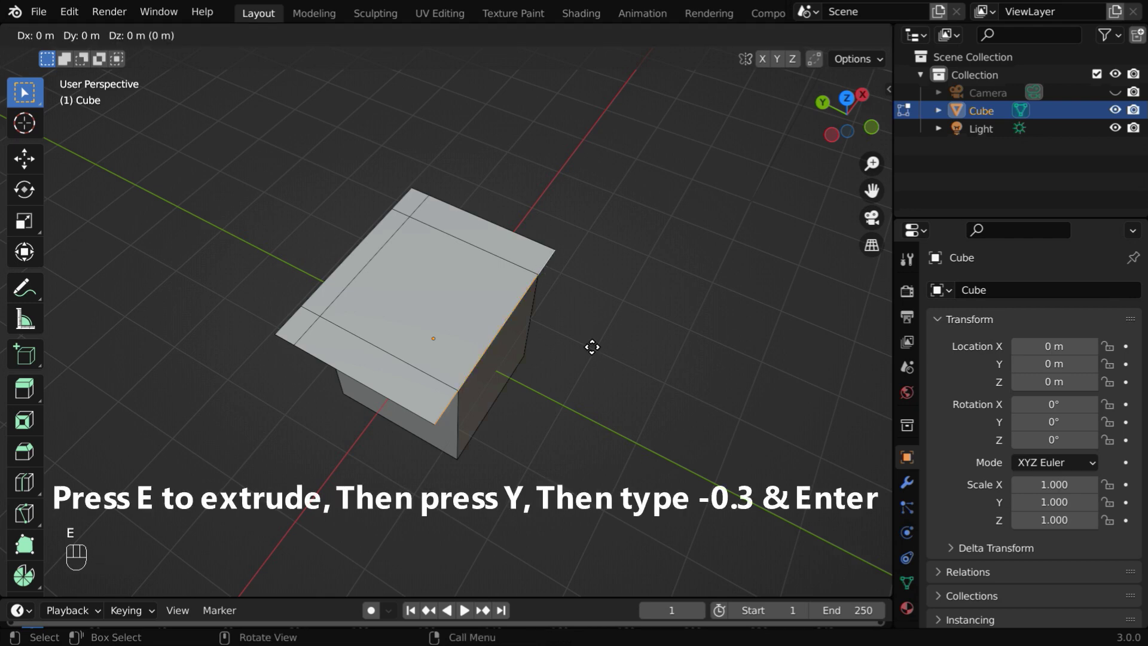
{"action": "type", "text": "y"}
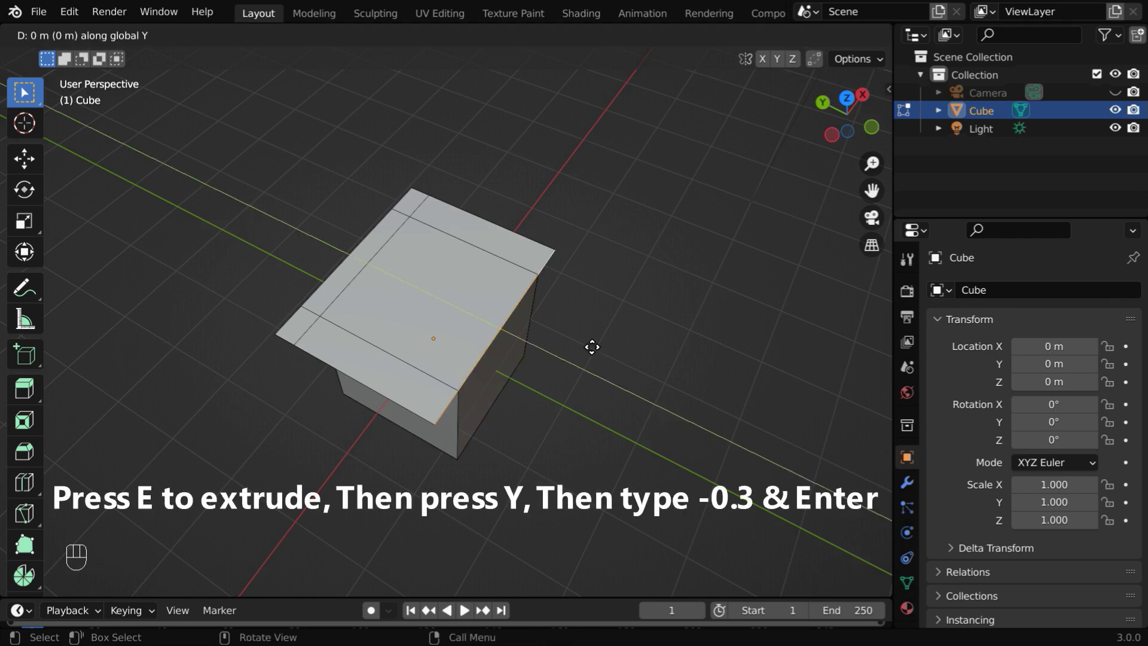
{"action": "type", "text": "-.3"}
{"action": "key", "text": "Return"}
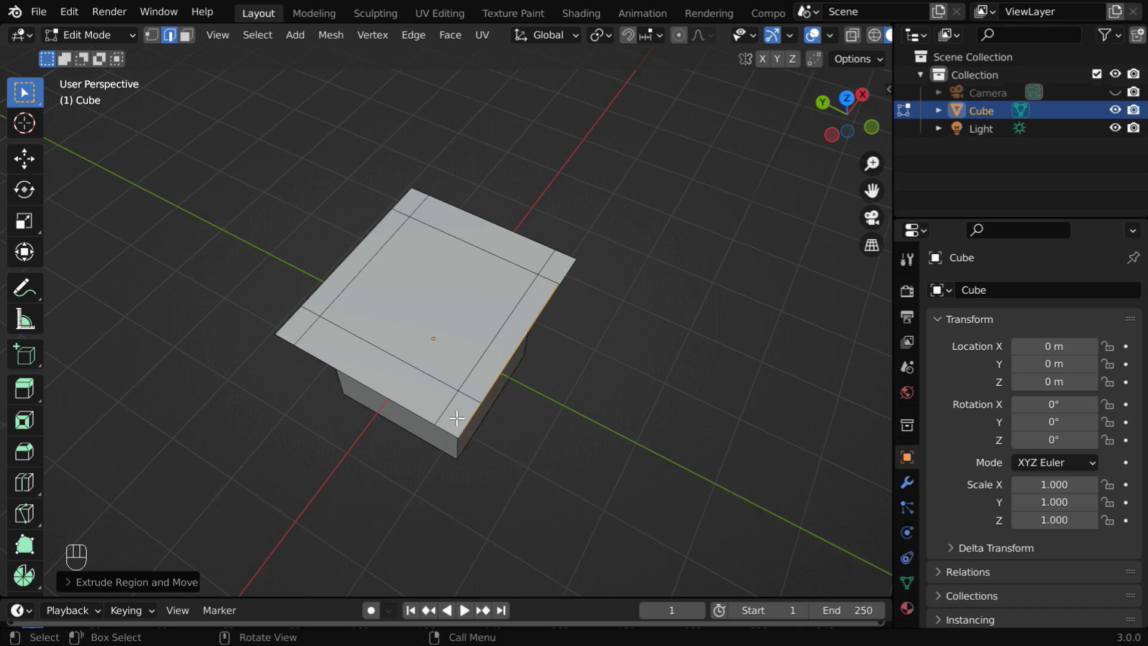
{"action": "middle_click_drag", "start_coordinate": [497, 477], "coordinate": [488, 430], "text": "ctrl"}
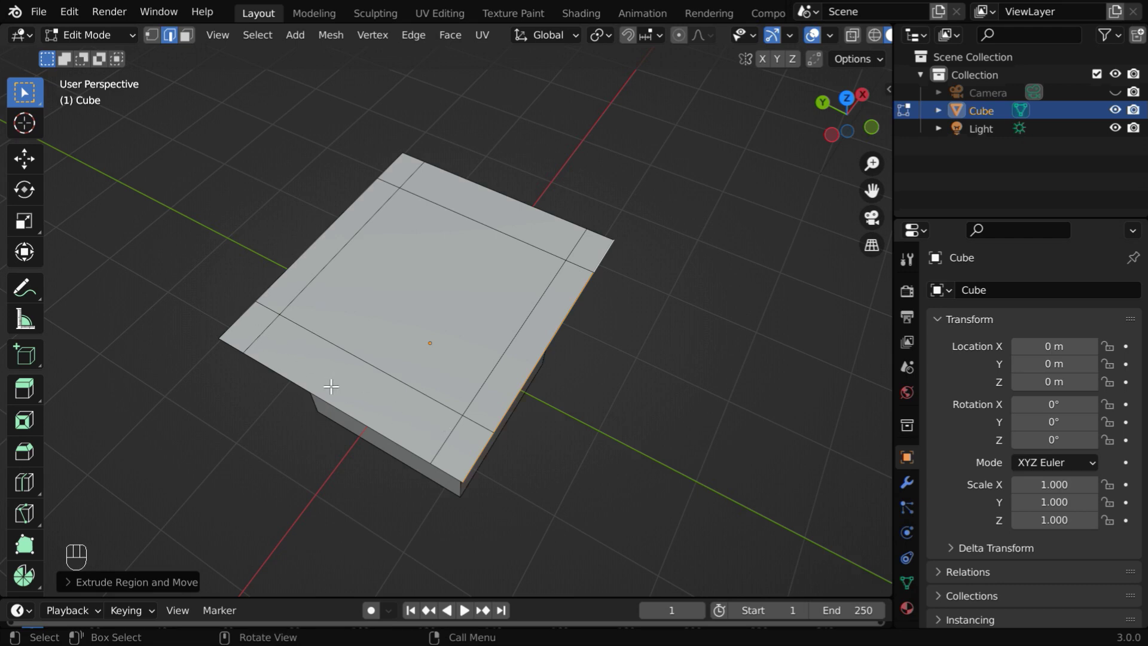
- Select the four short corner edges of the overhang and dissolve them
{"action": "left_click", "coordinate": [265, 329]}
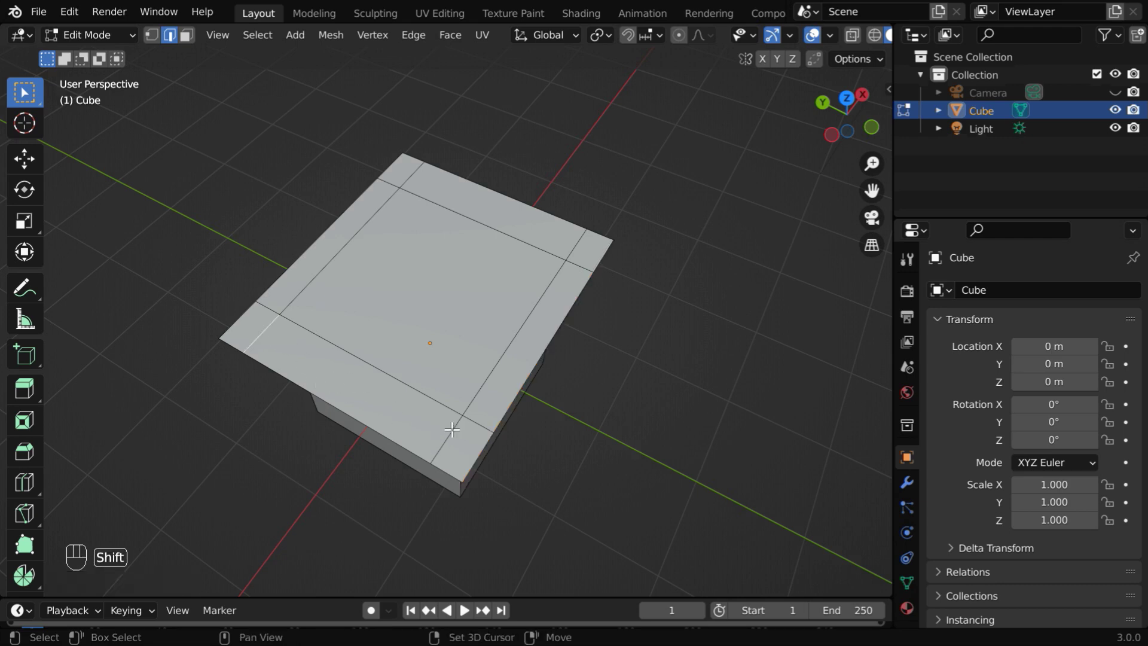
{"action": "left_click", "coordinate": [452, 429], "text": "shift"}
{"action": "left_click", "coordinate": [569, 242], "text": "shift"}
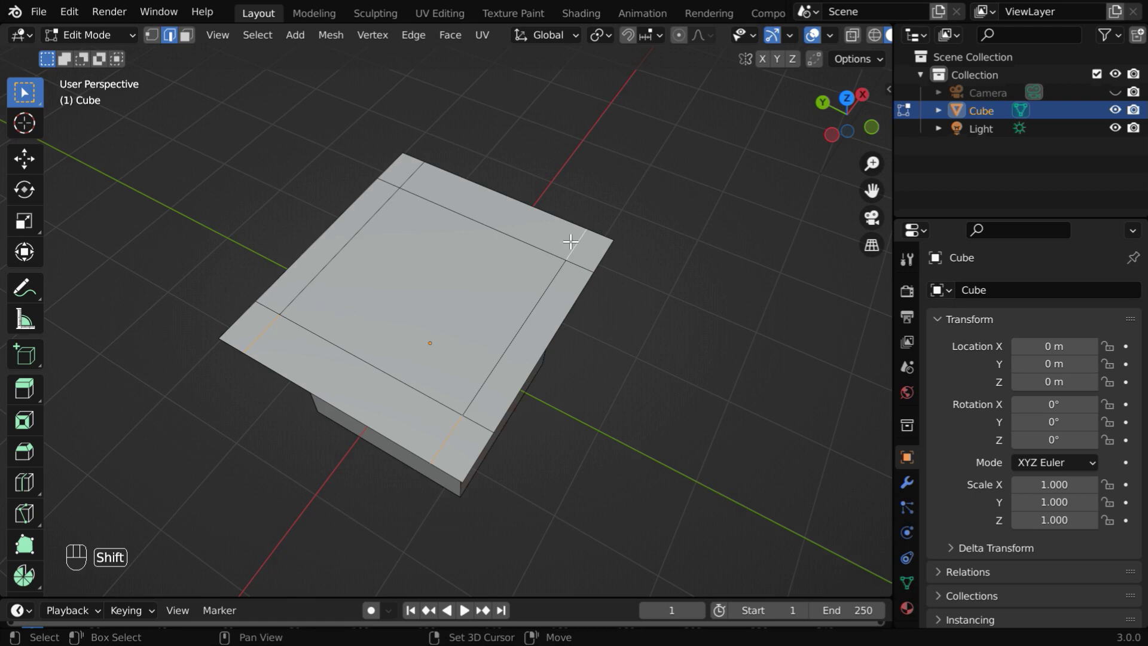
{"action": "left_click", "coordinate": [411, 173], "text": "shift"}
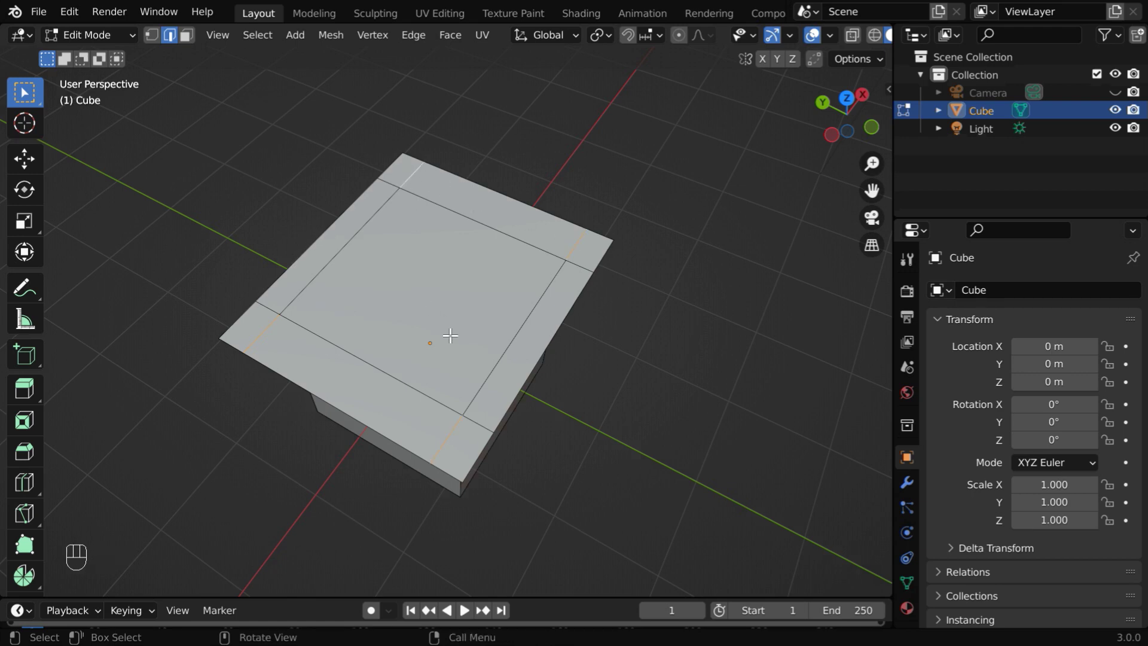
{"action": "key", "text": "x"}
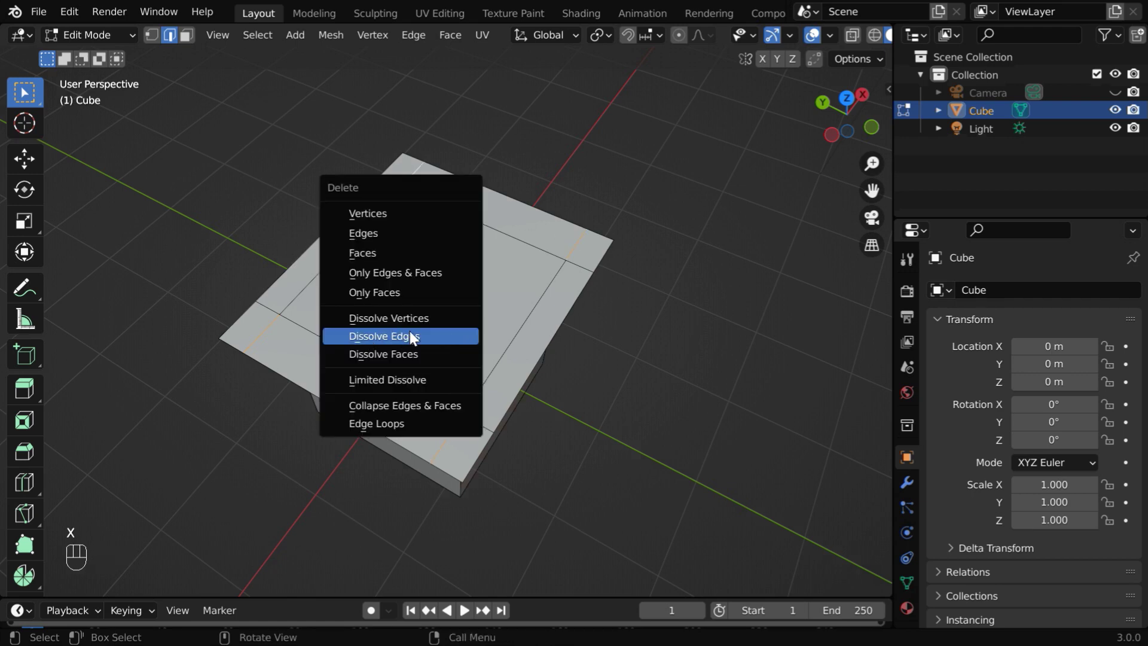
{"action": "left_click", "coordinate": [411, 336]}
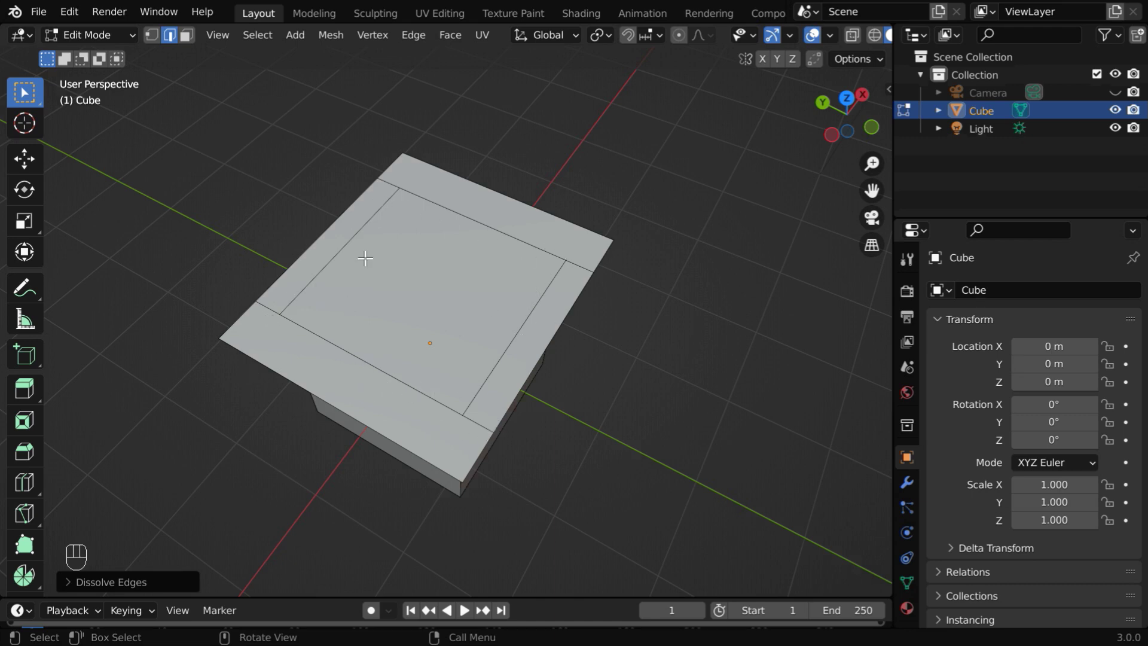
{"action": "middle_click_drag", "start_coordinate": [464, 433], "coordinate": [446, 400]}
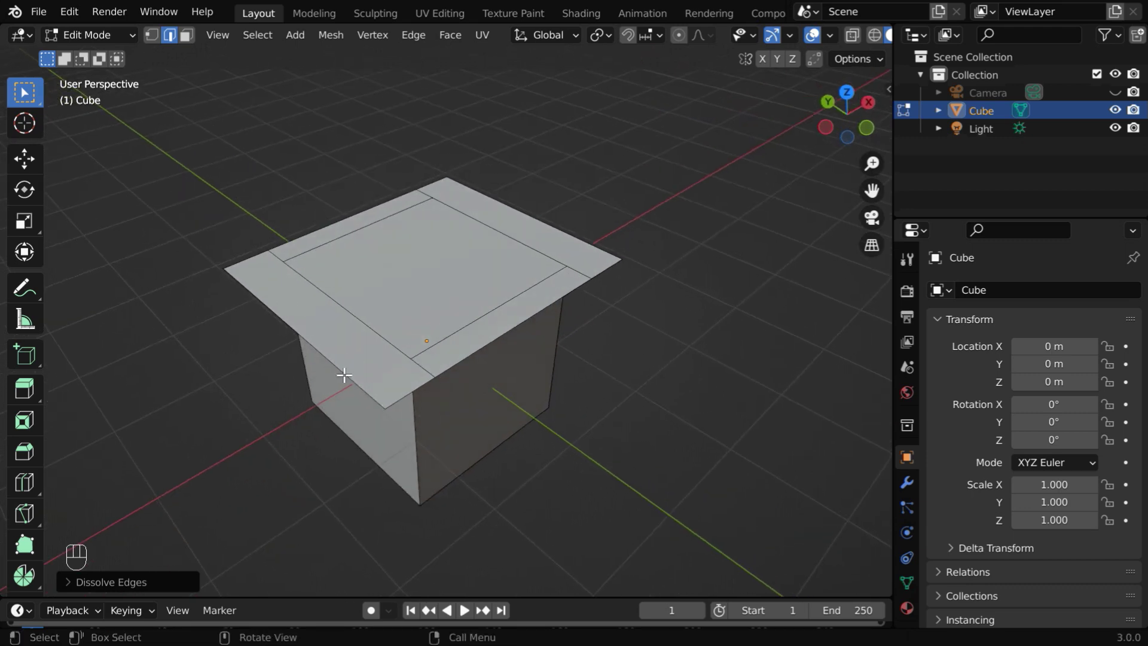
- Extrude one side strip of the top 1.2 m straight up along Z
{"action": "left_click", "coordinate": [273, 313]}
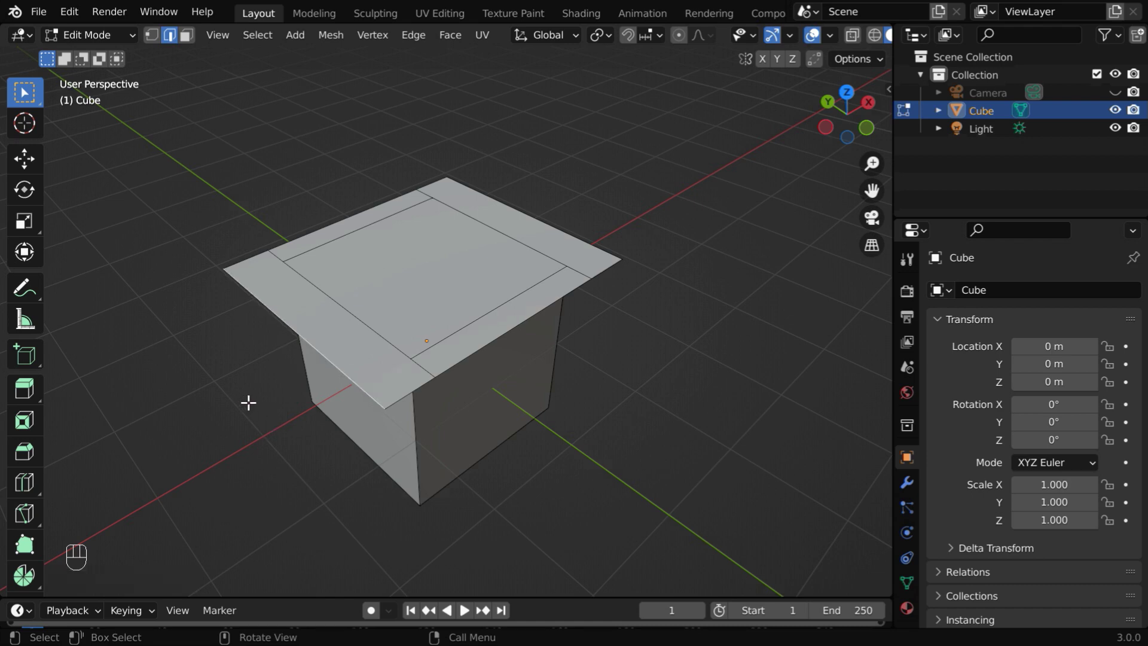
{"action": "key", "text": "e"}
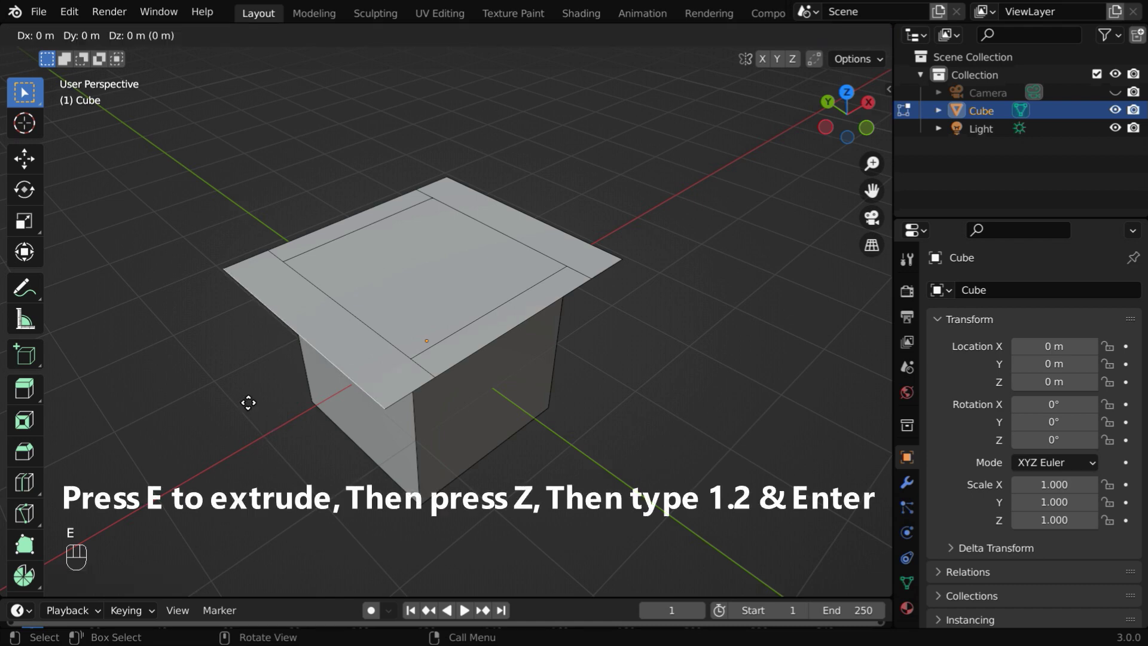
{"action": "key", "text": "z"}
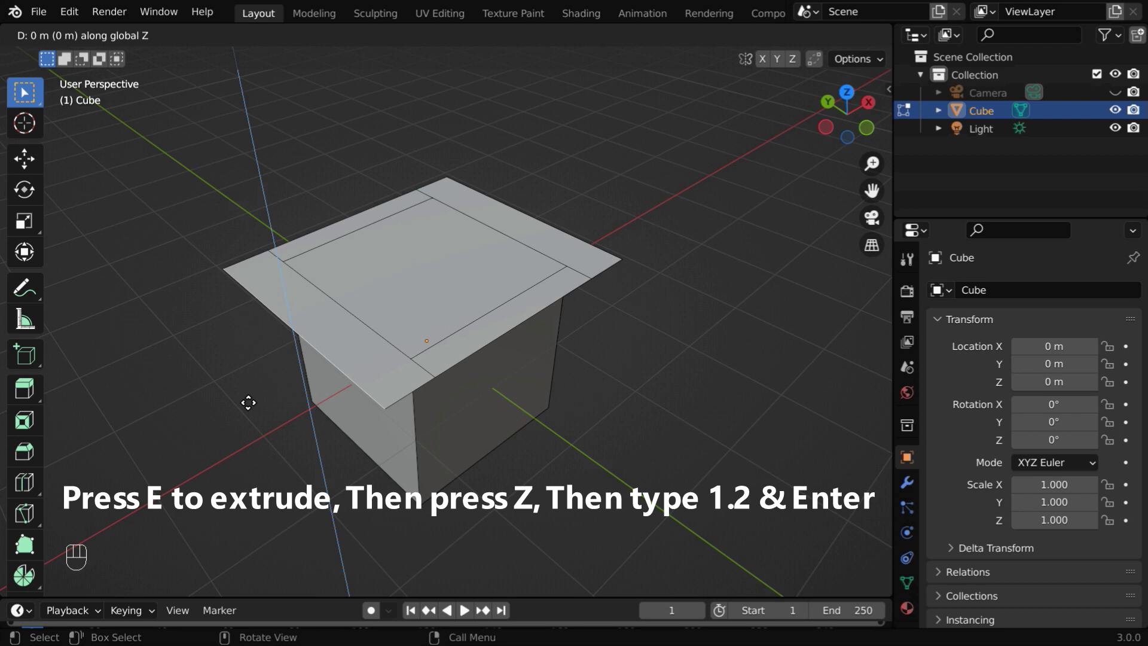
{"action": "type", "text": "1.2"}
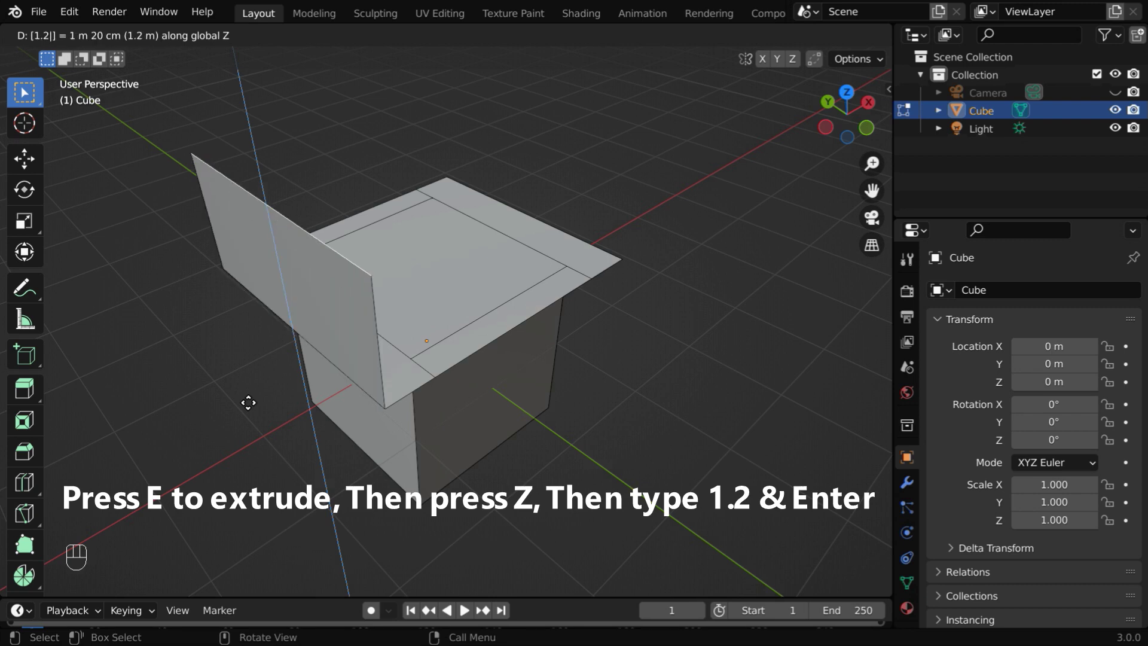
{"action": "key", "text": "Return"}
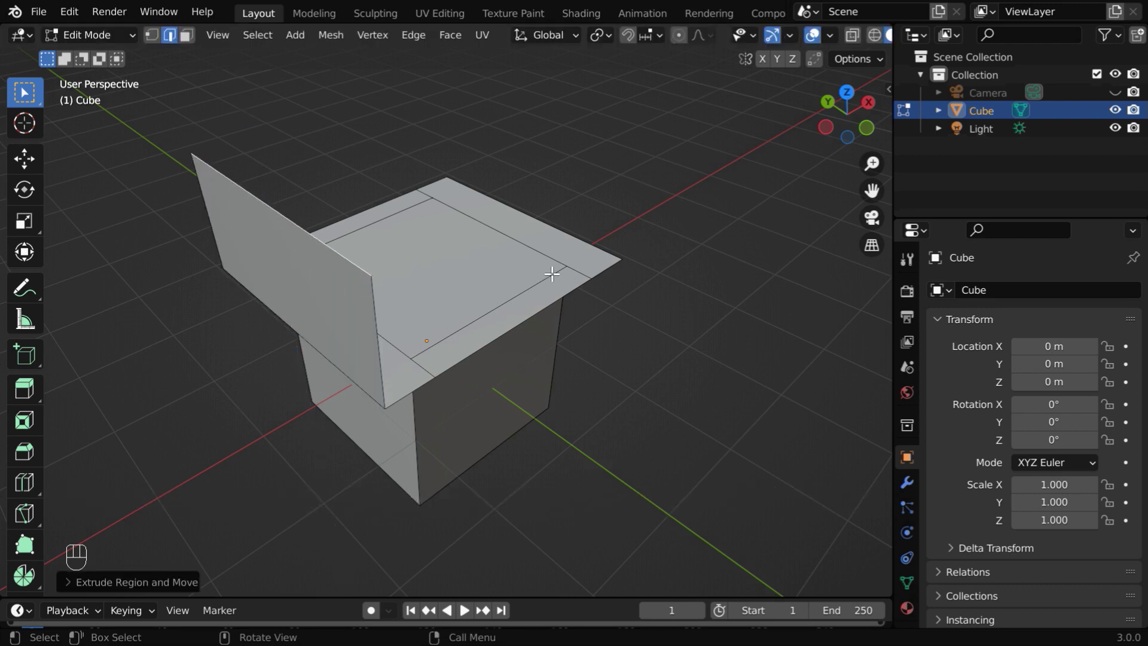
- Extrude the opposite side strip 1.2 m up along Z as well
{"action": "middle_click_drag", "start_coordinate": [551, 267], "coordinate": [526, 275]}
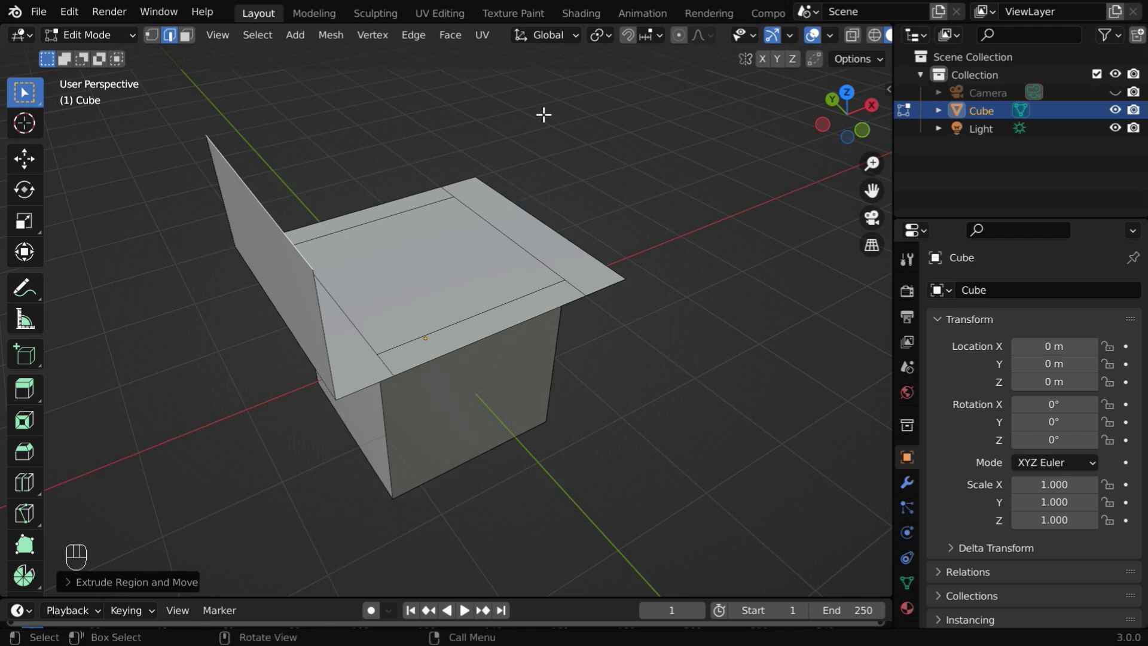
{"action": "left_click", "coordinate": [547, 229]}
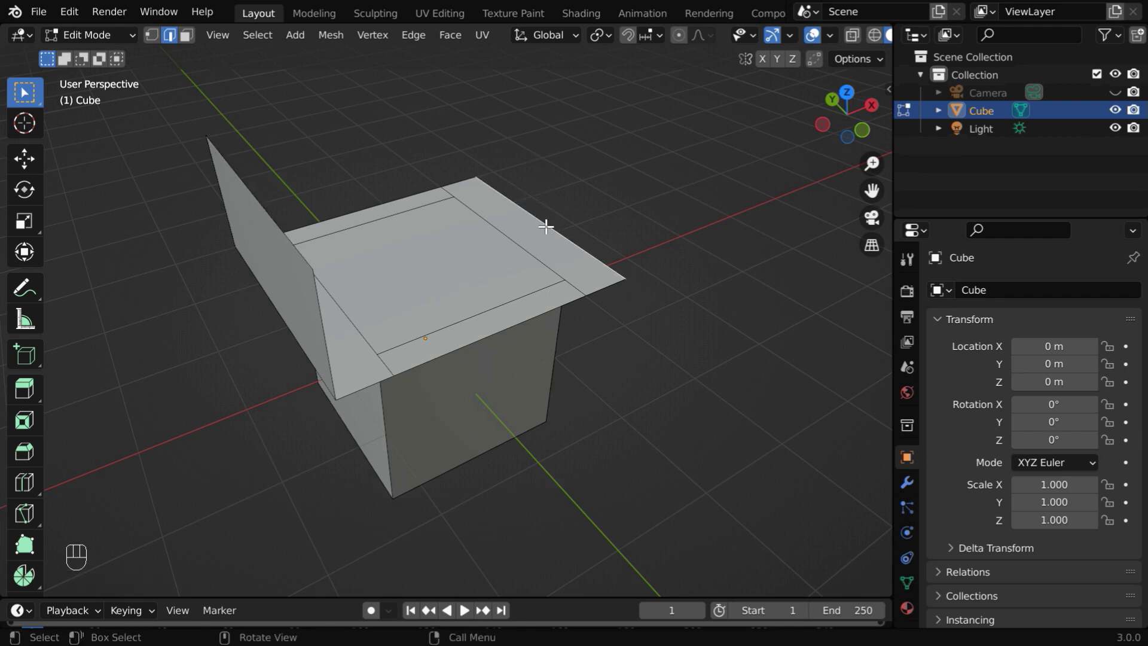
{"action": "type", "text": "e"}
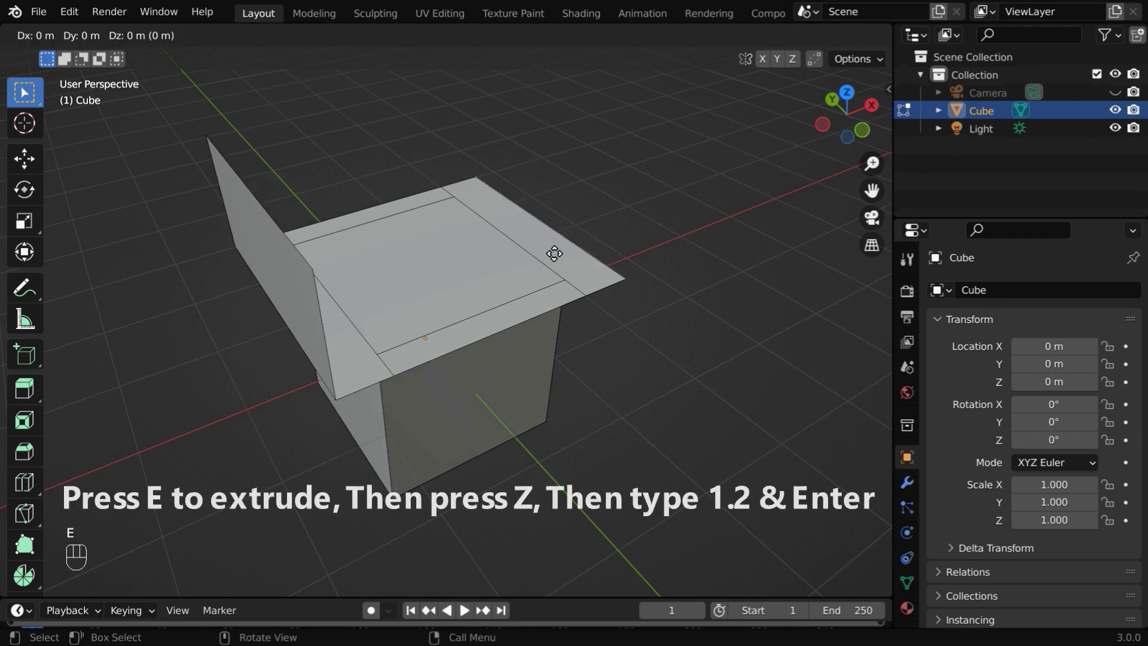
{"action": "type", "text": "z"}
{"action": "type", "text": "1.2"}
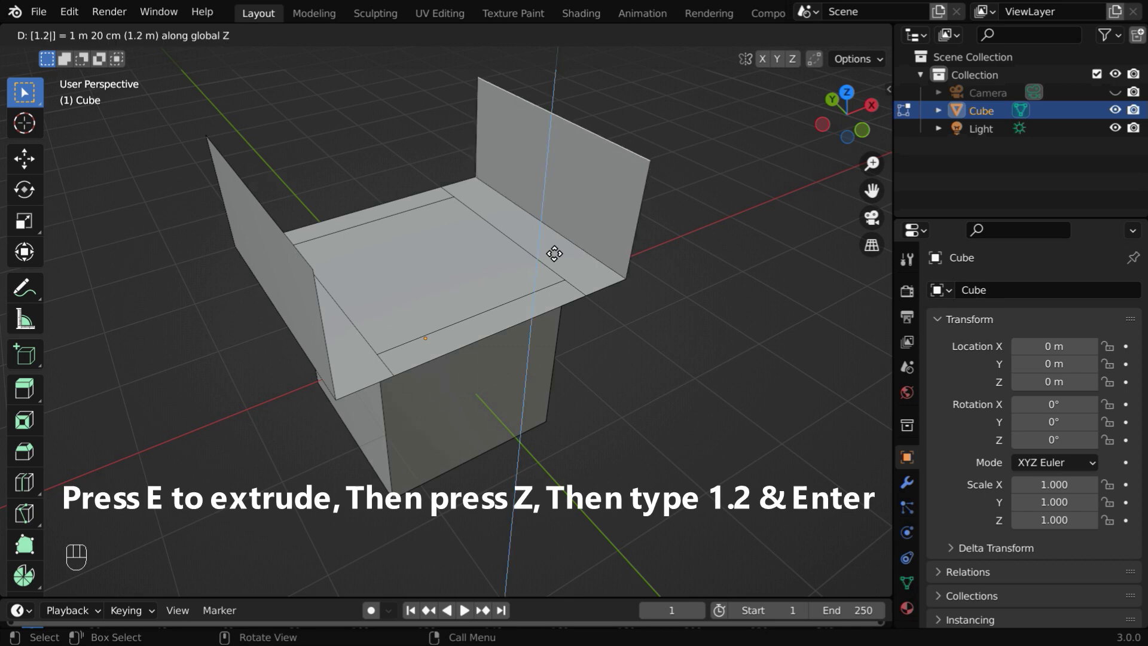
{"action": "key", "text": "Return"}
{"action": "middle_click_drag", "start_coordinate": [221, 307], "coordinate": [257, 184]}
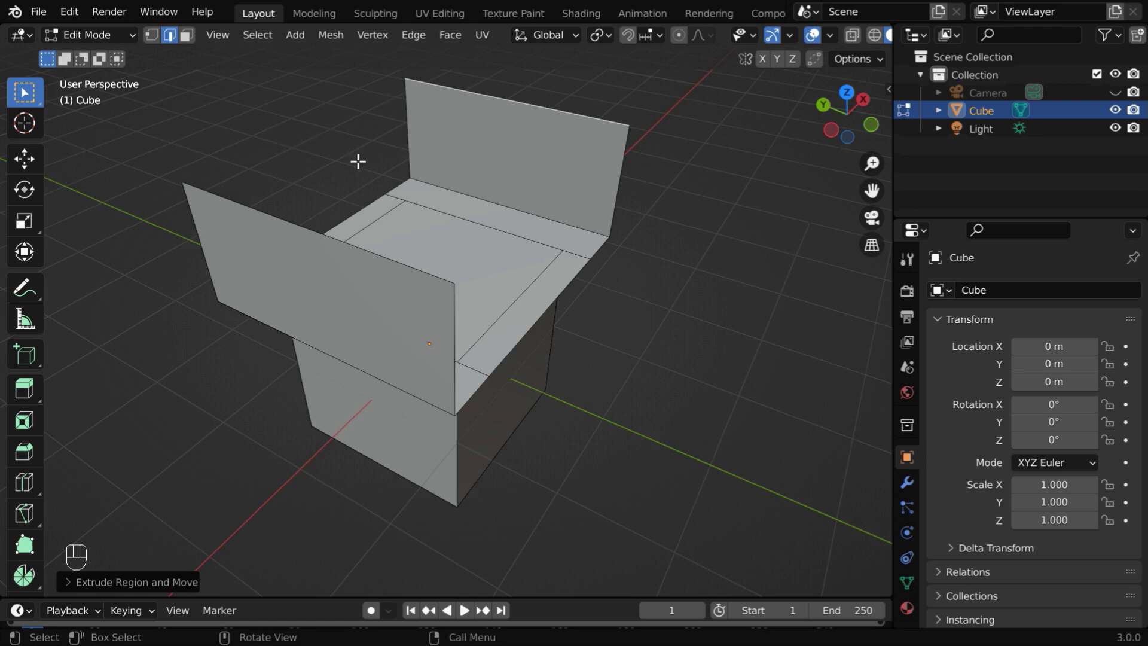
{"action": "middle_click_drag", "start_coordinate": [545, 255], "coordinate": [490, 194]}
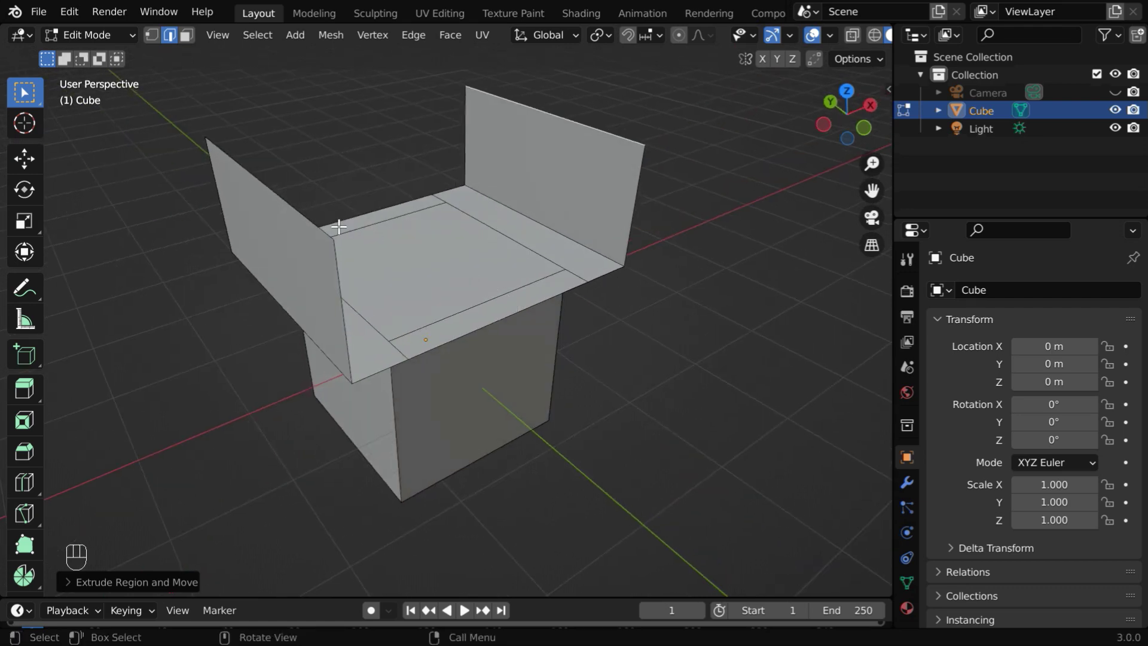
- In vertex select, merge the first pair of panel top corners at center
{"action": "left_click", "coordinate": [153, 34]}
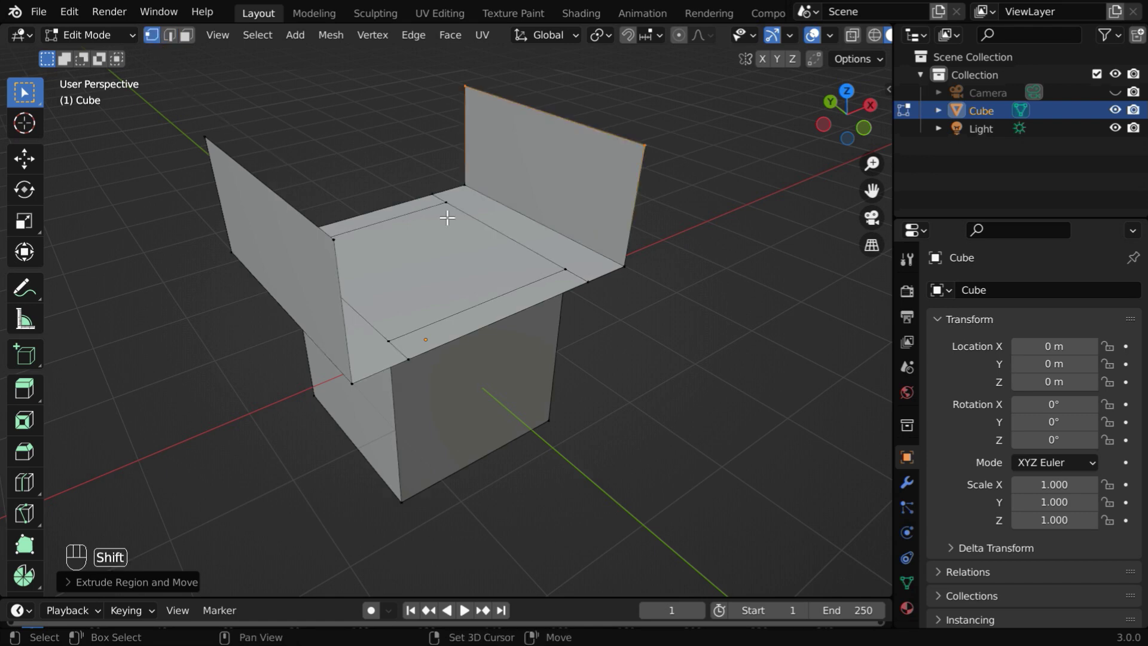
{"action": "middle_click_drag", "start_coordinate": [448, 218], "coordinate": [491, 299], "text": "shift"}
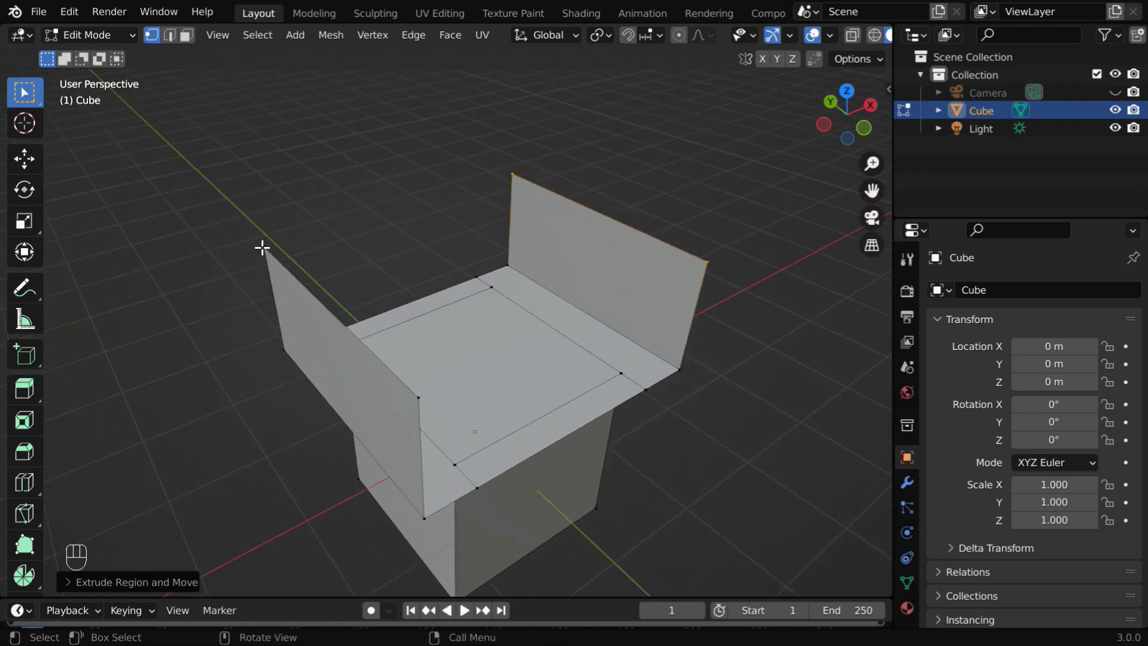
{"action": "left_click", "coordinate": [263, 247]}
{"action": "key", "text": "shift"}
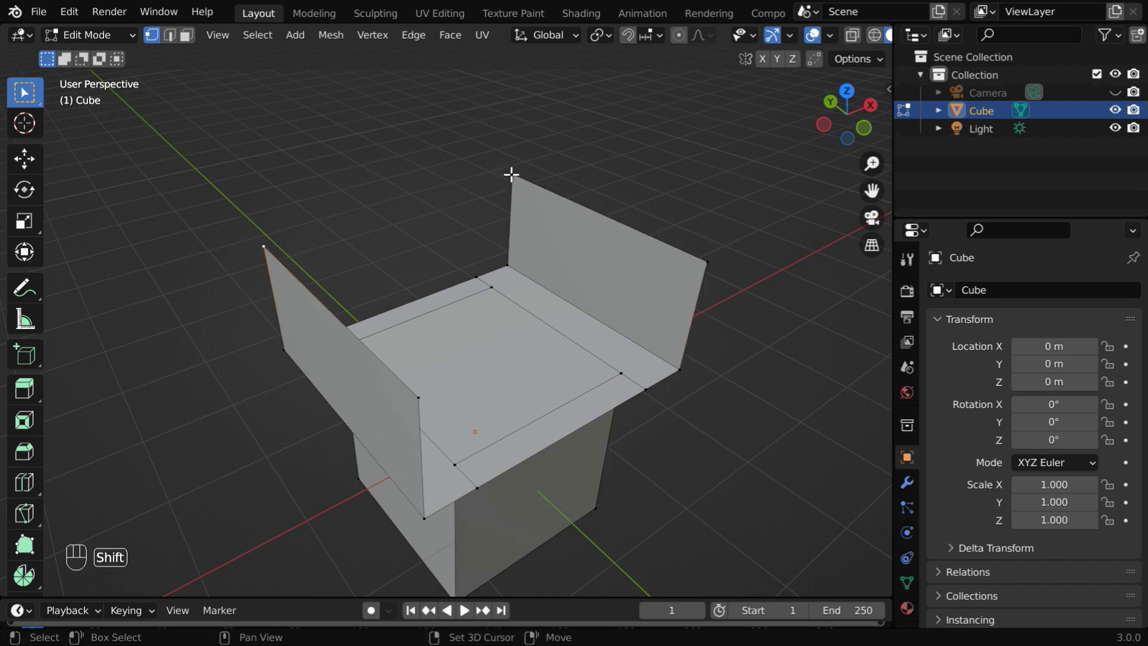
{"action": "left_click", "coordinate": [511, 174], "text": "shift"}
{"action": "middle_click_drag", "start_coordinate": [444, 326], "coordinate": [482, 333]}
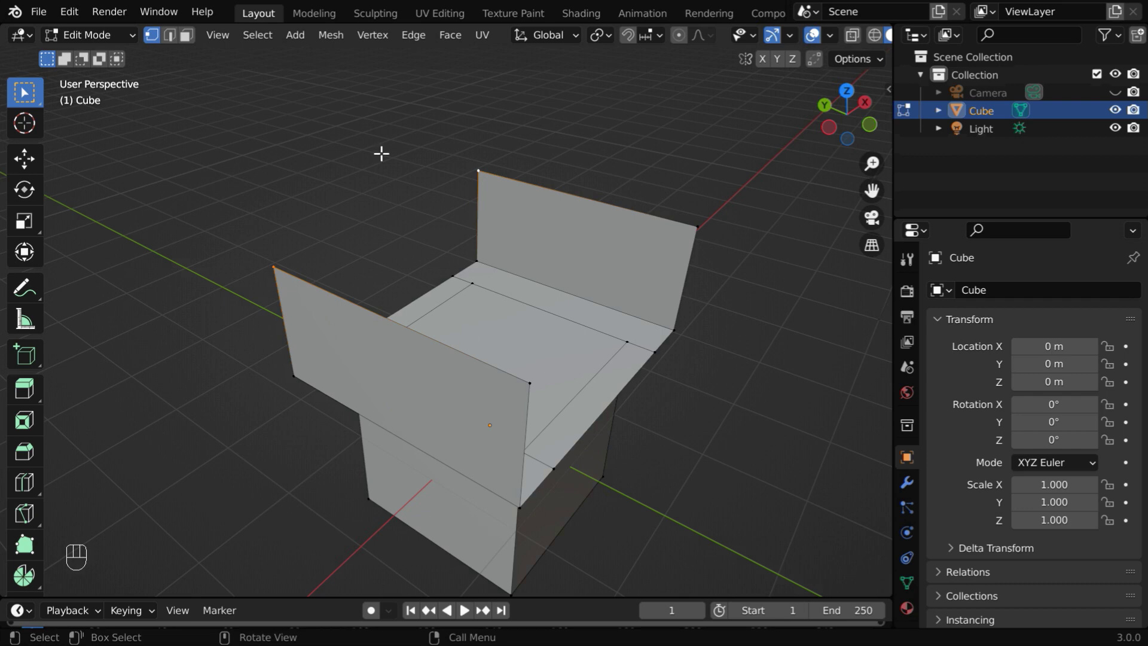
{"action": "left_click", "coordinate": [332, 36]}
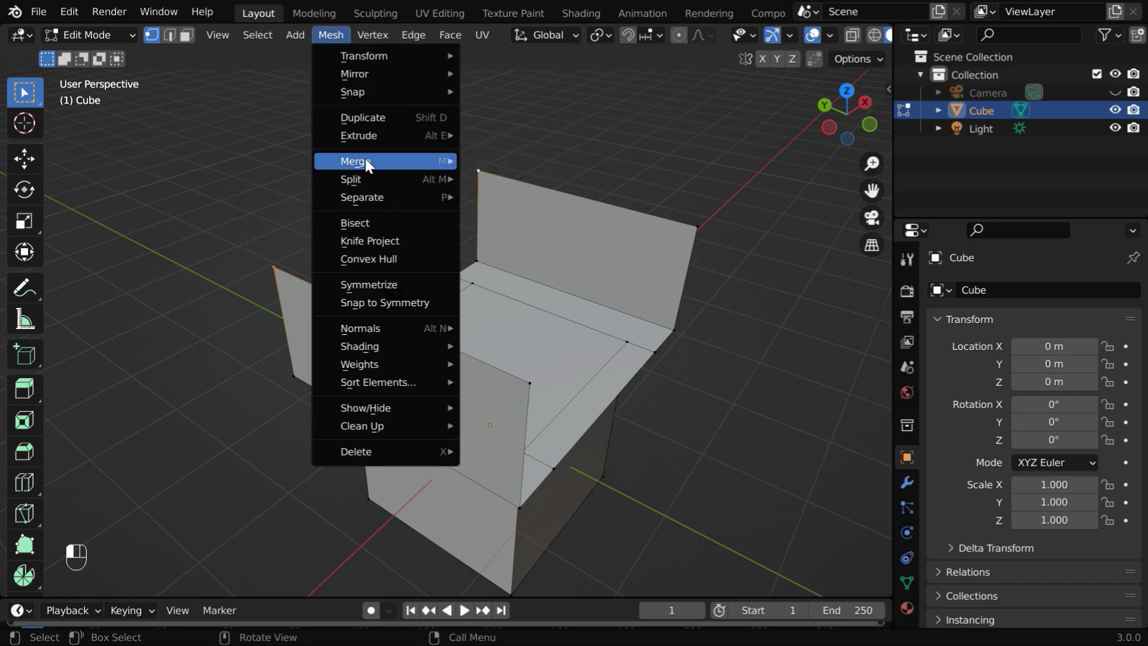
{"action": "mouse_move", "coordinate": [366, 166]}
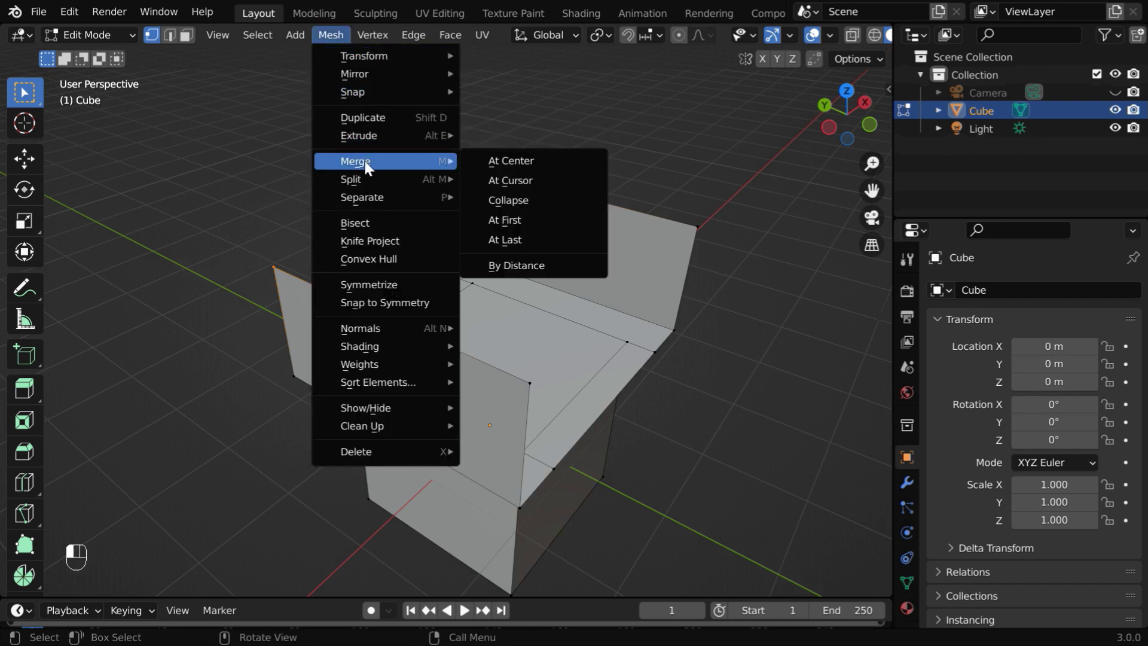
{"action": "left_click", "coordinate": [533, 161]}
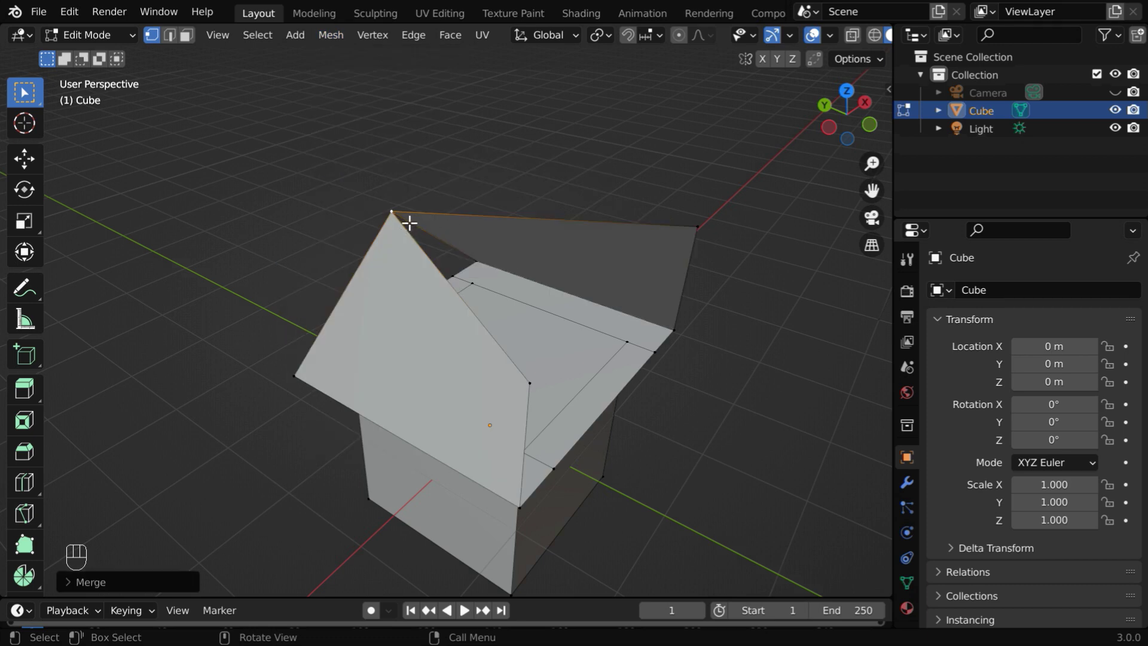
- Merge the remaining pair of panel top corners at center to complete the ridge
{"action": "middle_click_drag", "start_coordinate": [417, 253], "coordinate": [404, 297]}
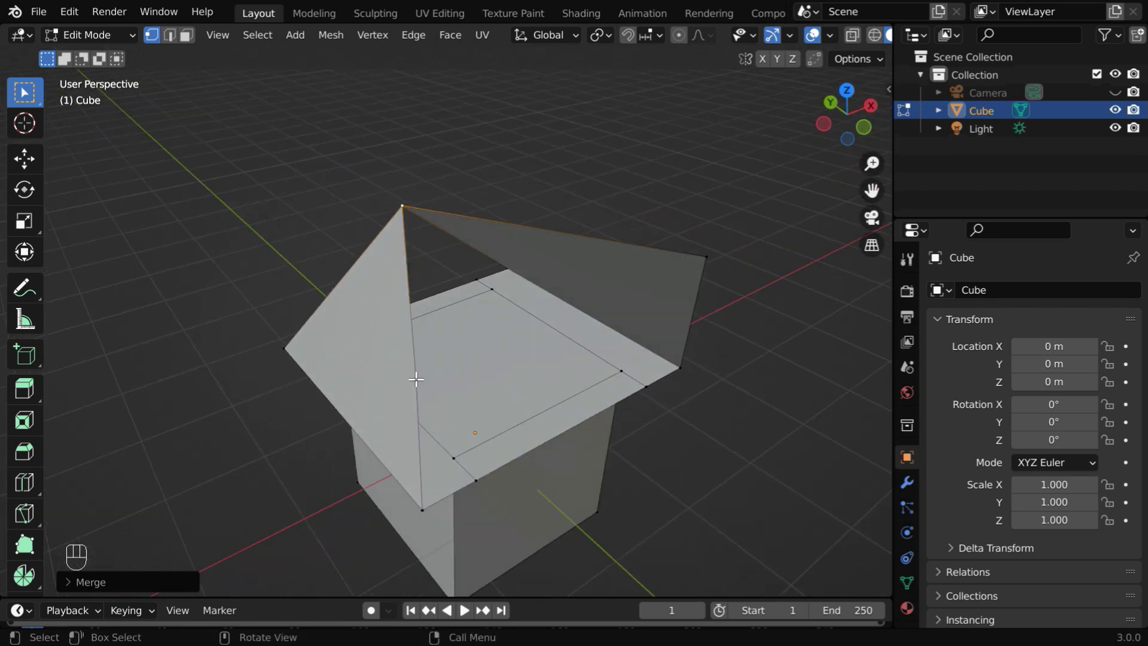
{"action": "left_click", "coordinate": [416, 379]}
{"action": "left_click", "coordinate": [705, 257], "text": "shift"}
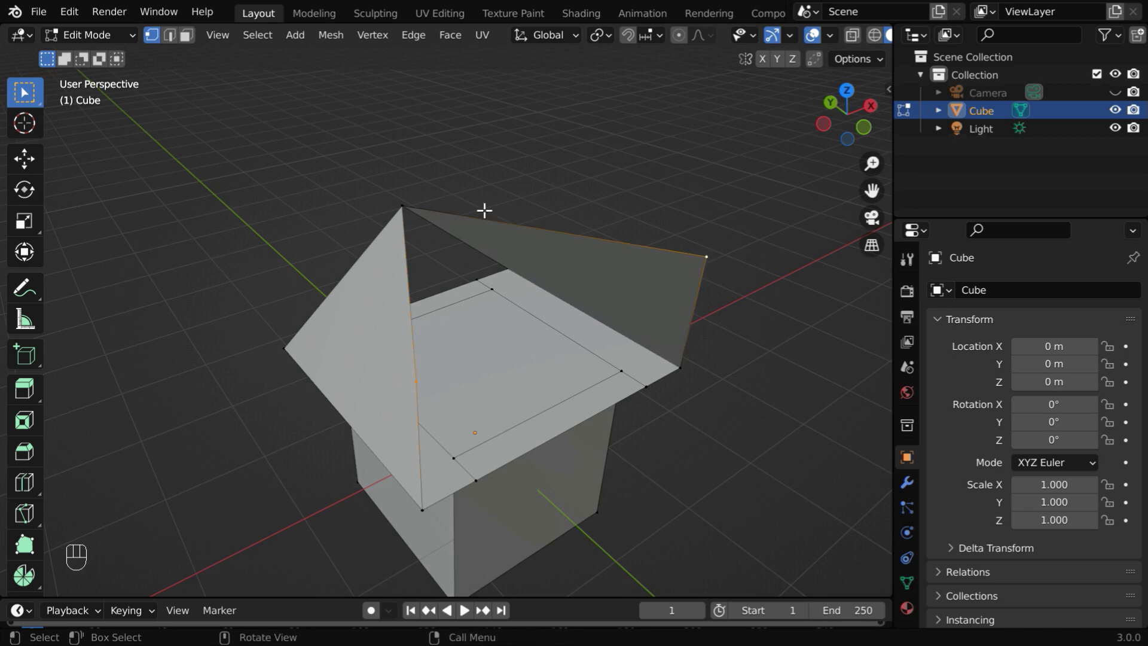
{"action": "left_click", "coordinate": [328, 36]}
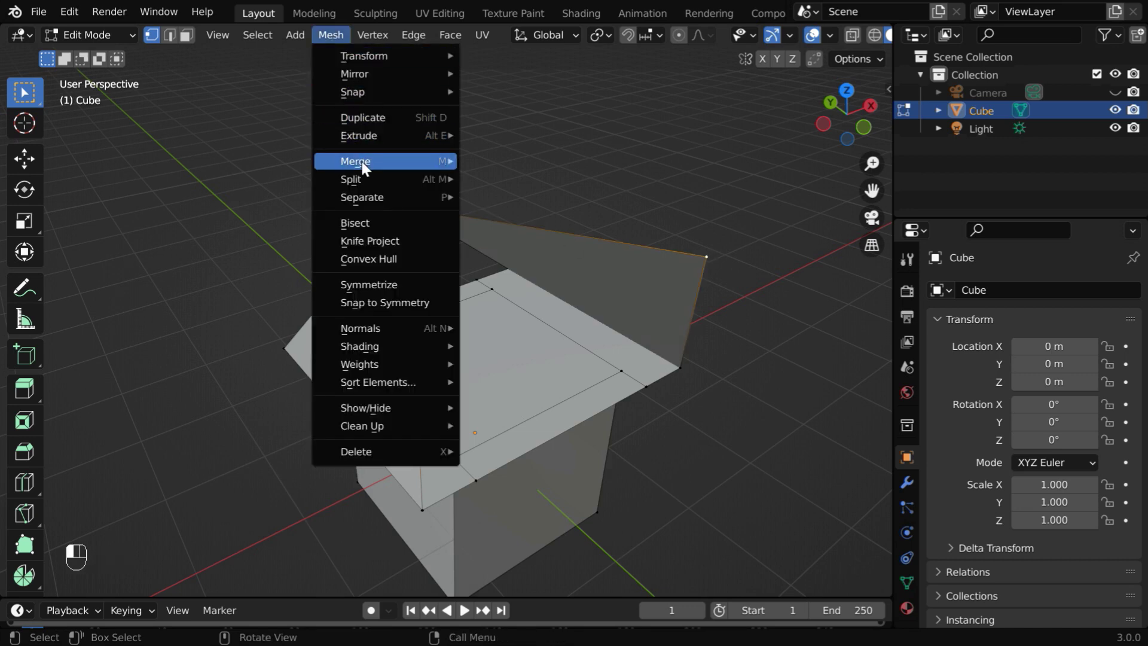
{"action": "mouse_move", "coordinate": [362, 166]}
{"action": "left_click", "coordinate": [521, 163]}
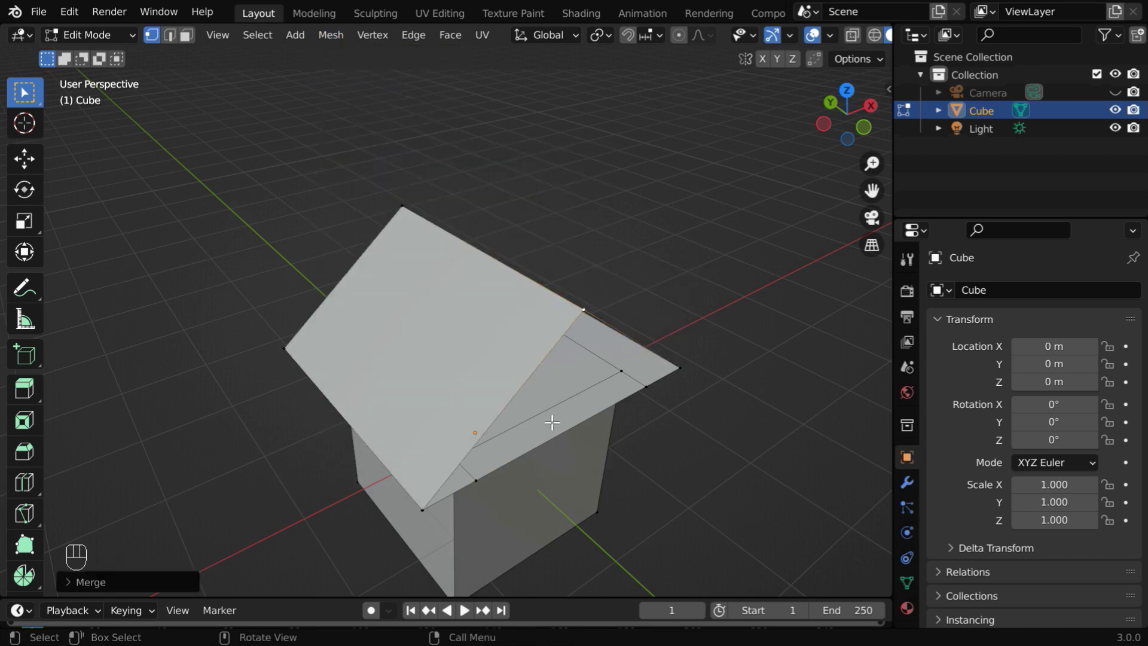
{"action": "middle_click_drag", "start_coordinate": [551, 422], "coordinate": [511, 386]}
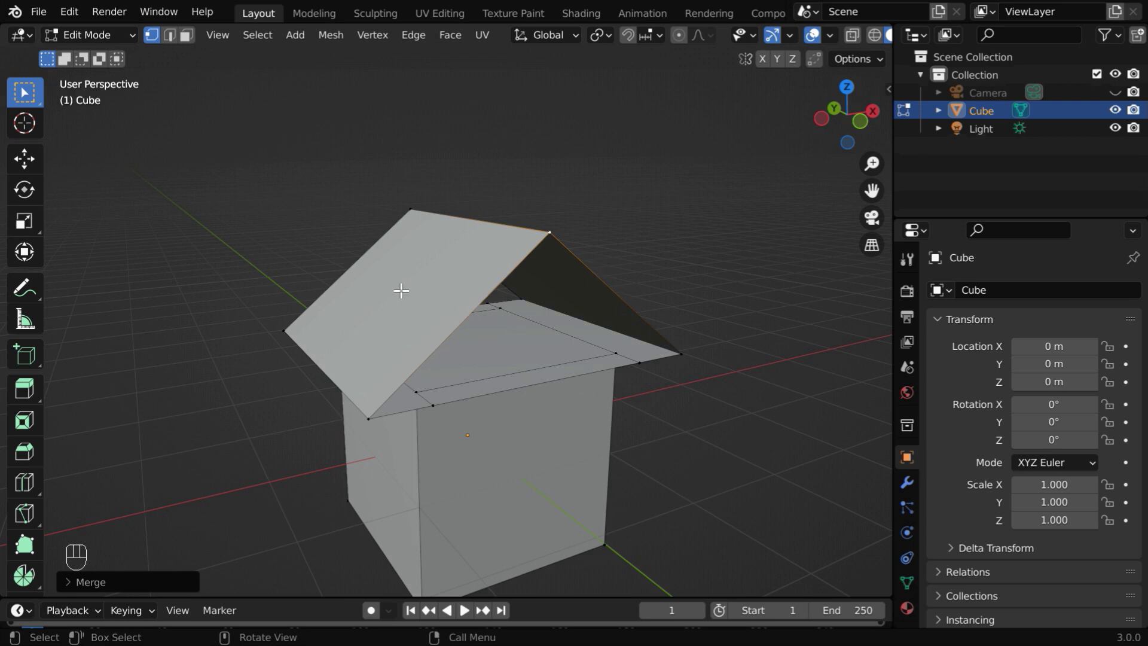
- Select the right roof slope's edges and fill them with a new face
{"action": "left_click", "coordinate": [170, 35]}
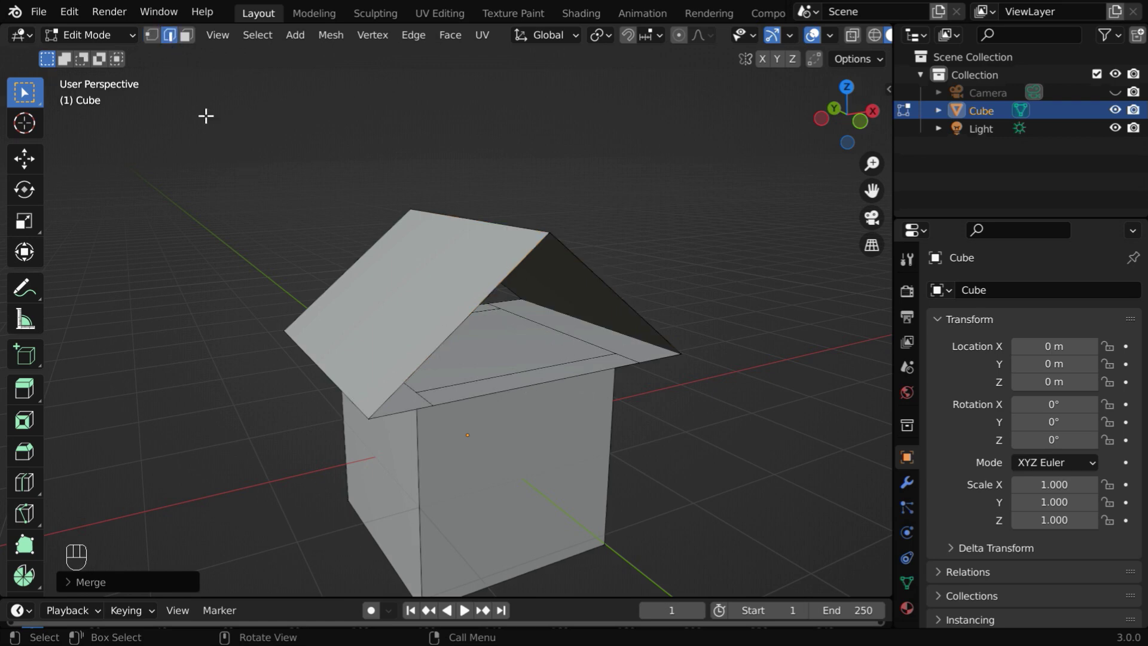
{"action": "left_click", "coordinate": [472, 313]}
{"action": "left_click", "coordinate": [404, 410], "text": "shift"}
{"action": "left_click", "coordinate": [537, 385], "text": "shift"}
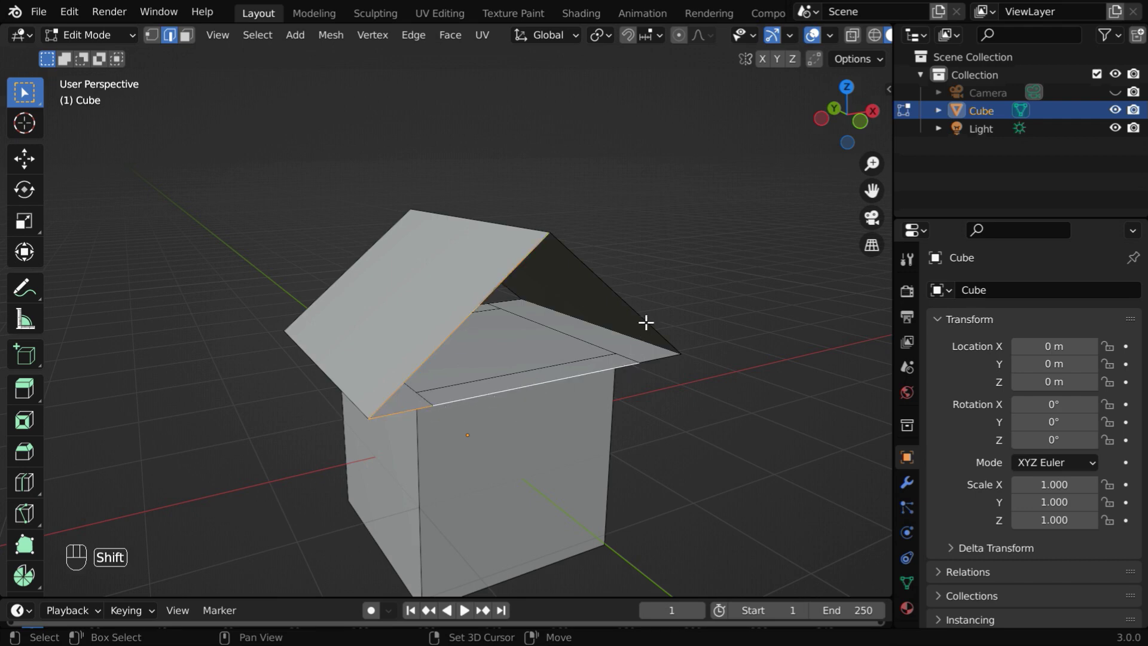
{"action": "left_click", "coordinate": [663, 353], "text": "shift"}
{"action": "left_click", "coordinate": [663, 357], "text": "shift"}
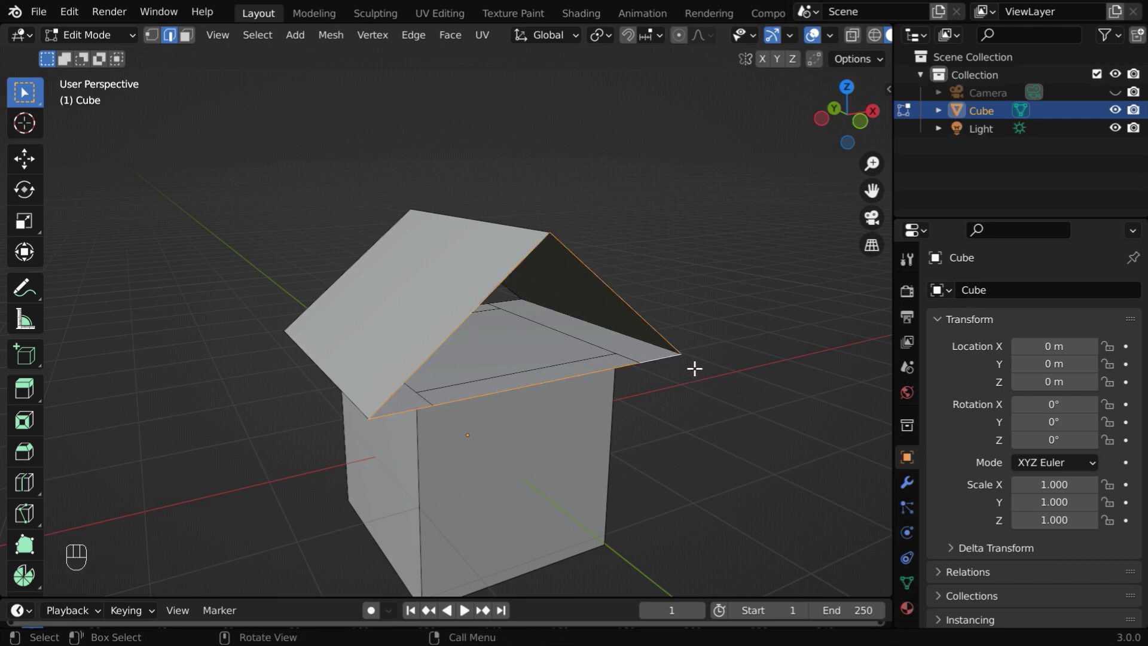
{"action": "left_click", "coordinate": [374, 35]}
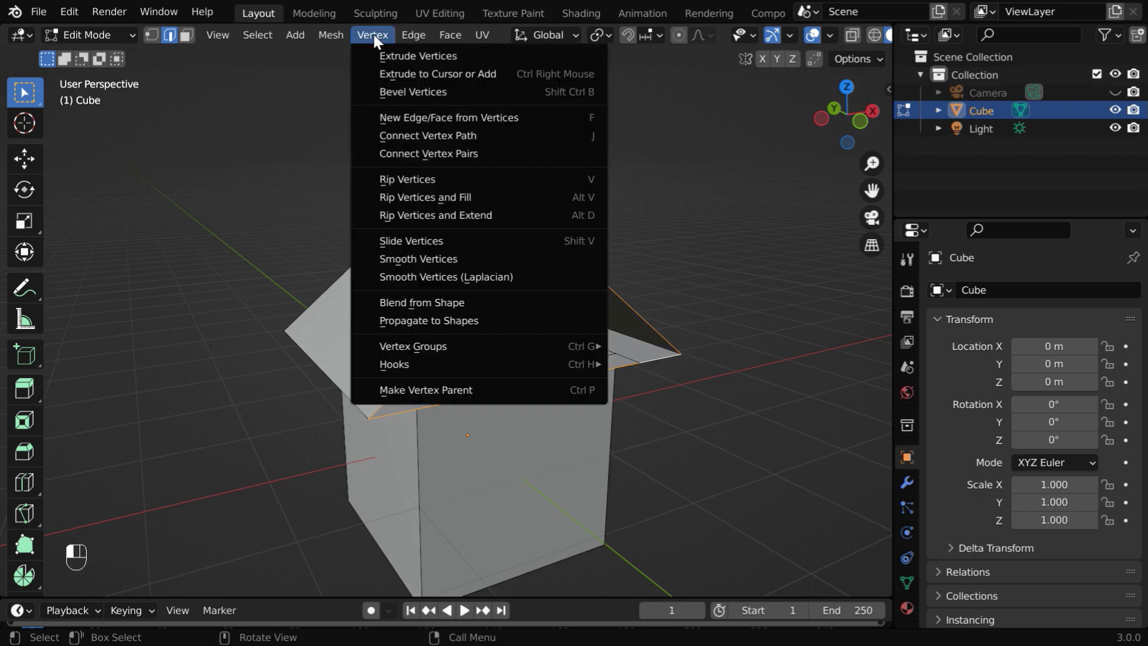
{"action": "left_click", "coordinate": [457, 120]}
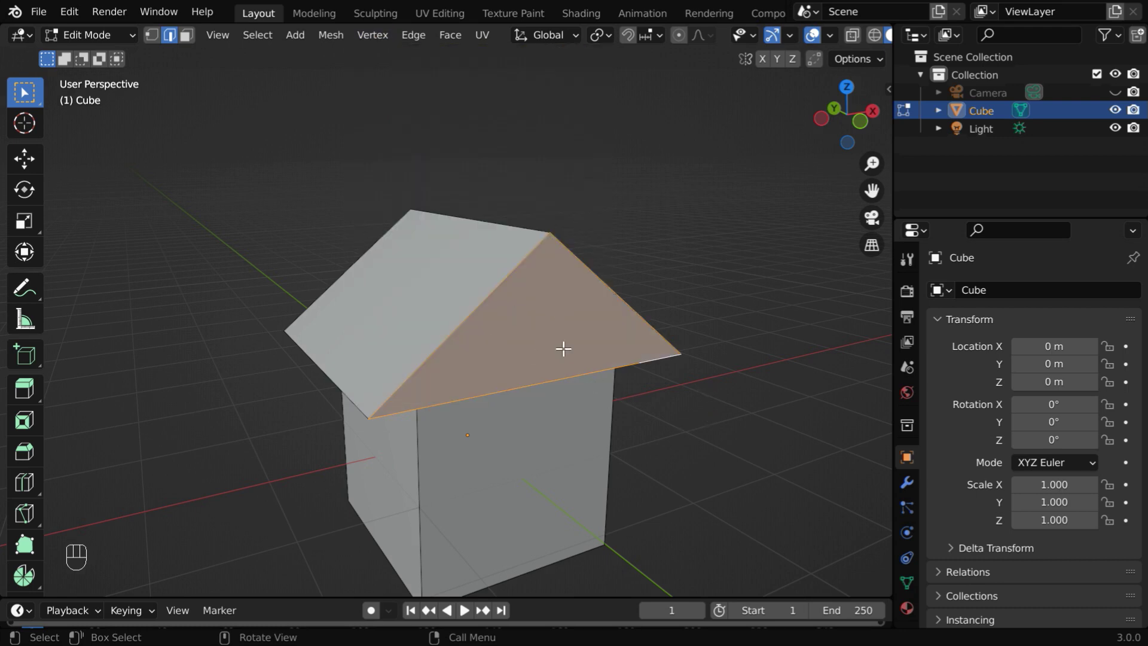
- Select the front gable's edges and fill them with a new face
{"action": "middle_click_drag", "start_coordinate": [282, 440], "coordinate": [542, 452]}
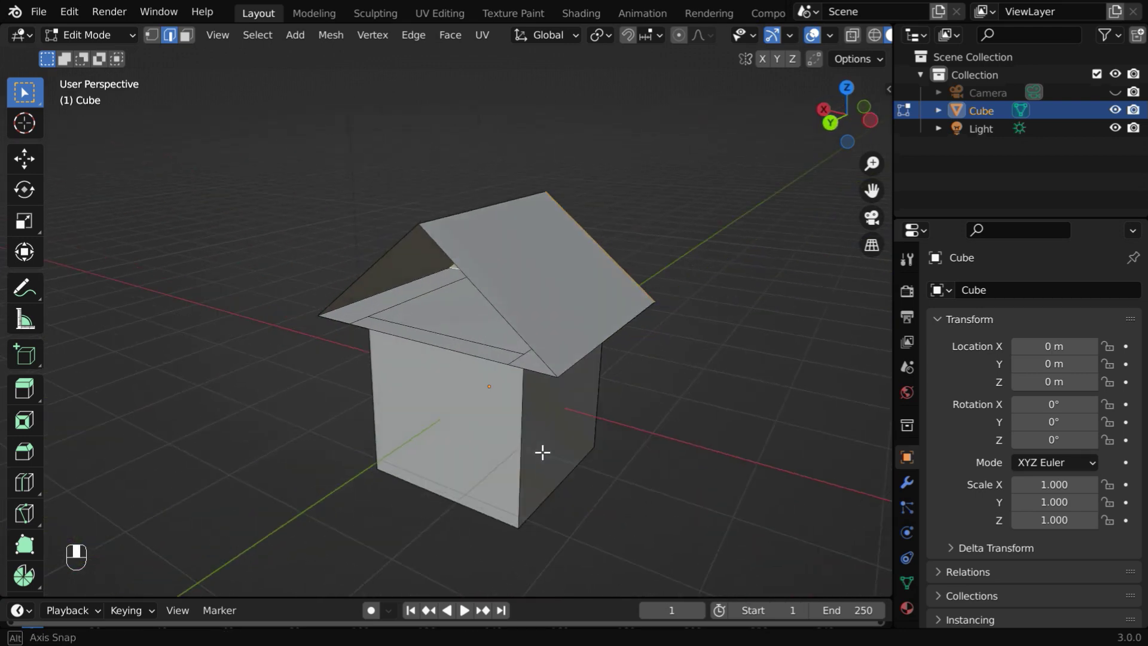
{"action": "left_click", "coordinate": [378, 257]}
{"action": "left_click", "coordinate": [467, 281], "text": "shift"}
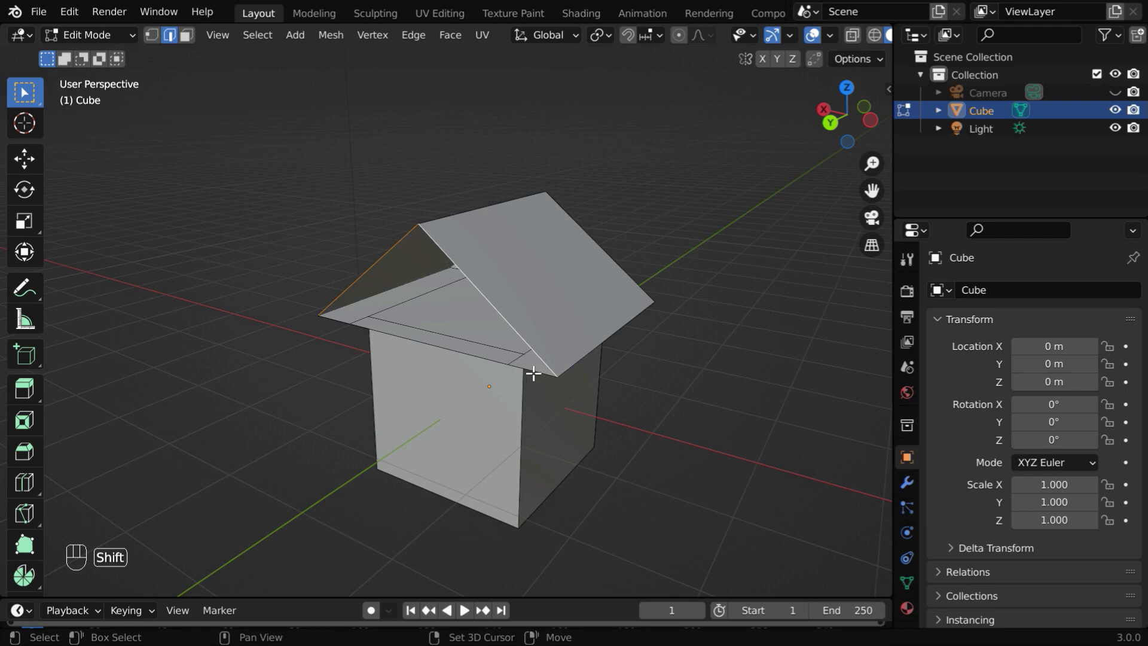
{"action": "left_click", "coordinate": [371, 325], "text": "shift"}
{"action": "left_click", "coordinate": [345, 321], "text": "shift"}
{"action": "left_click", "coordinate": [372, 36]}
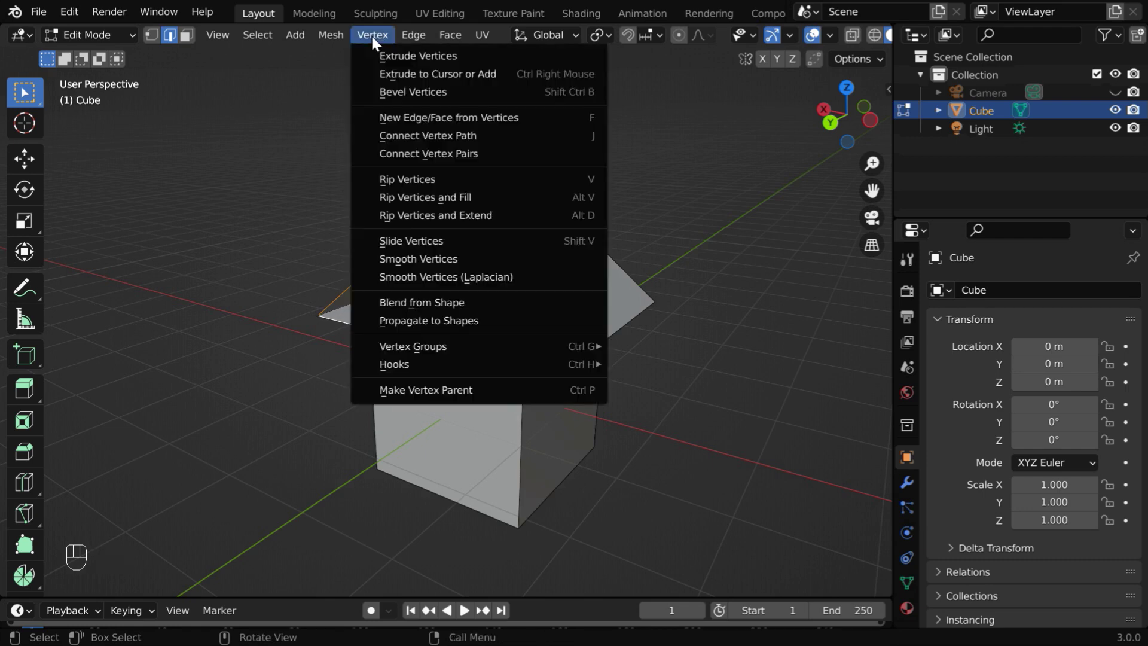
{"action": "left_click", "coordinate": [395, 117]}
{"action": "left_click", "coordinate": [455, 535]}
- Switch the house back to Object Mode and zoom out to see it whole
{"action": "middle_click_drag", "start_coordinate": [561, 520], "coordinate": [355, 480]}
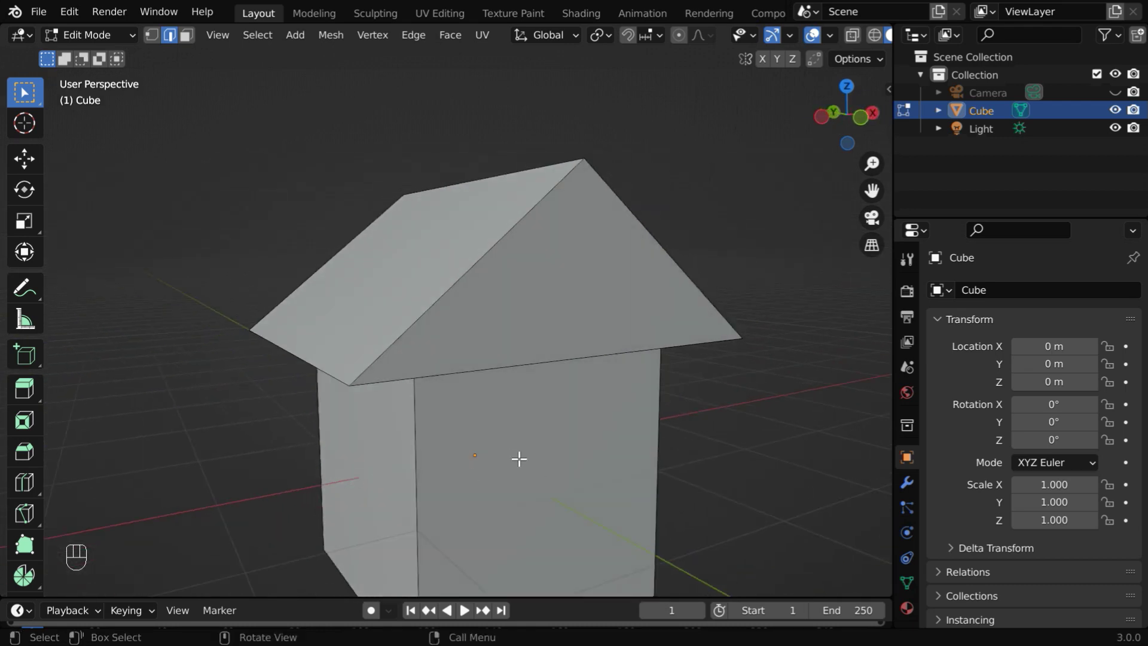
{"action": "middle_click_drag", "start_coordinate": [523, 466], "coordinate": [547, 551], "text": "ctrl"}
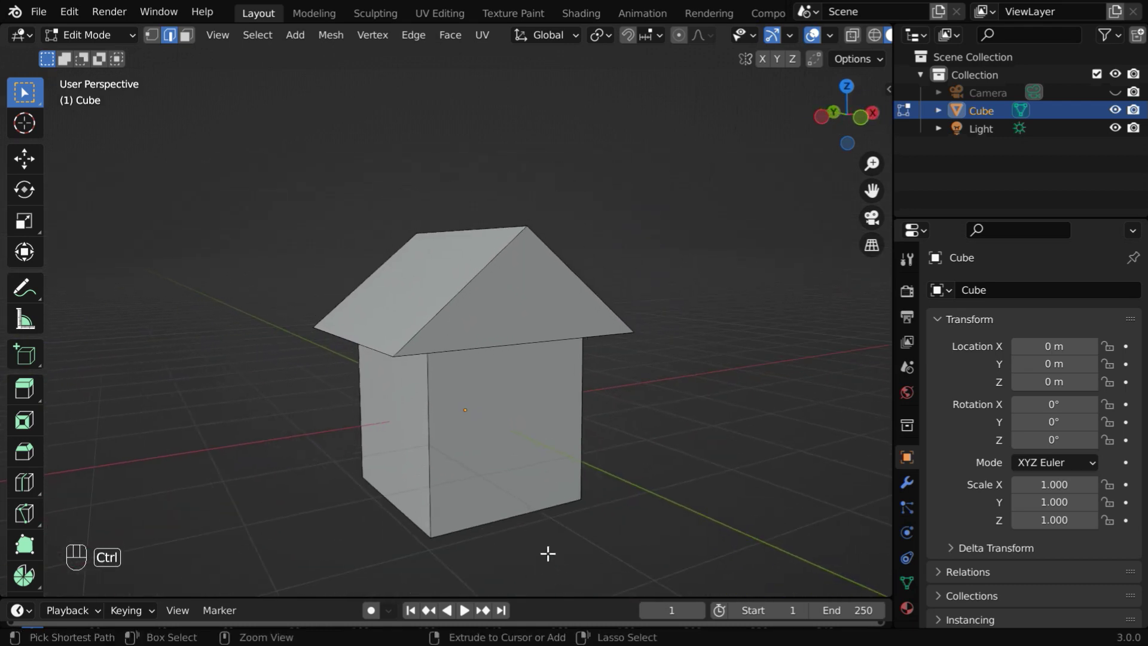
{"action": "left_click", "coordinate": [128, 35]}
{"action": "left_click", "coordinate": [129, 52]}
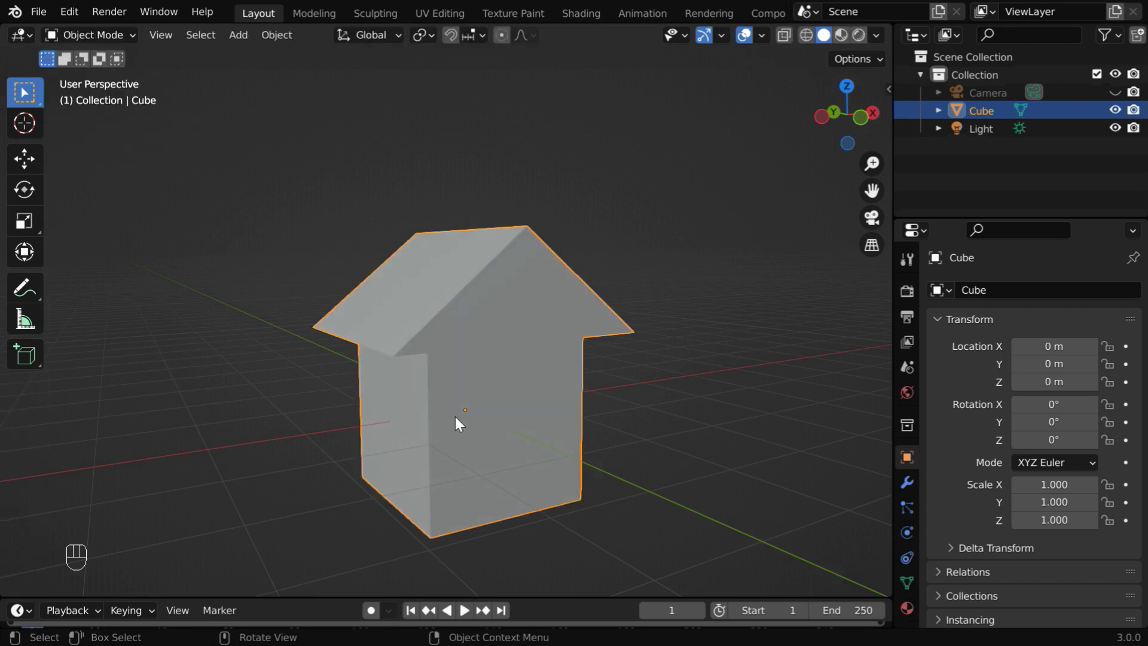
{"action": "middle_click_drag", "start_coordinate": [411, 379], "coordinate": [461, 455], "text": "ctrl"}
{"action": "mouse_move", "coordinate": [446, 531]}
{"action": "middle_mouse_down"}
{"action": "mouse_move", "coordinate": [464, 532]}
{"action": "mouse_move", "coordinate": [453, 538]}
{"action": "middle_mouse_up"}
- Add a new cube and move it forward along Y to about -1.24 m
{"action": "left_click", "coordinate": [238, 35]}
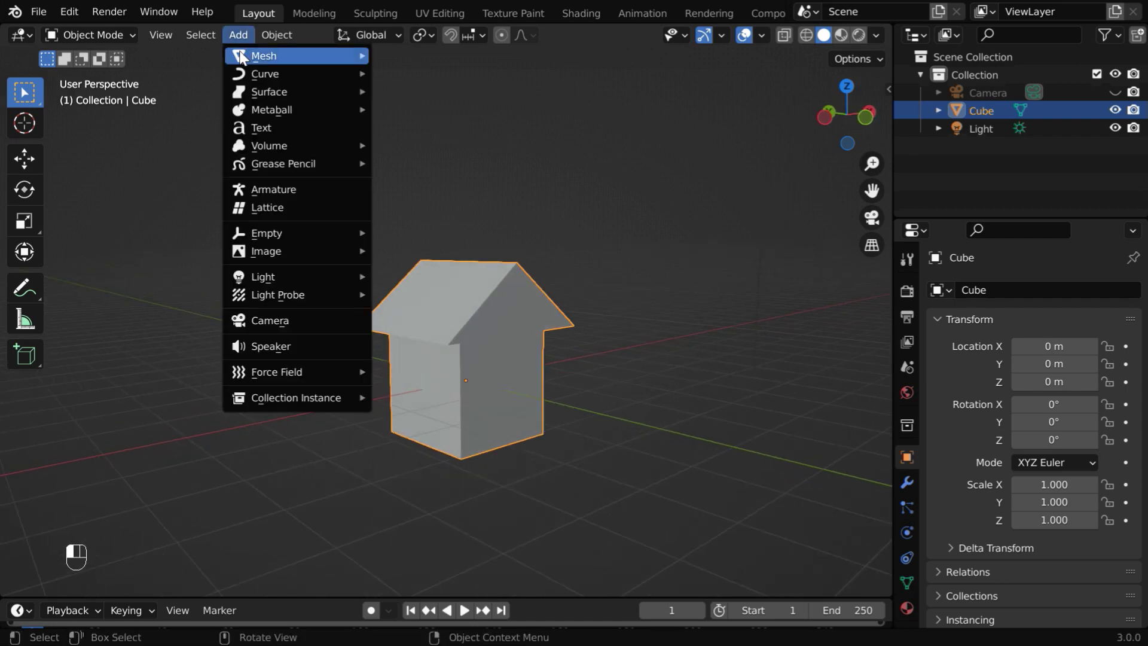
{"action": "mouse_move", "coordinate": [263, 55]}
{"action": "left_click", "coordinate": [429, 73]}
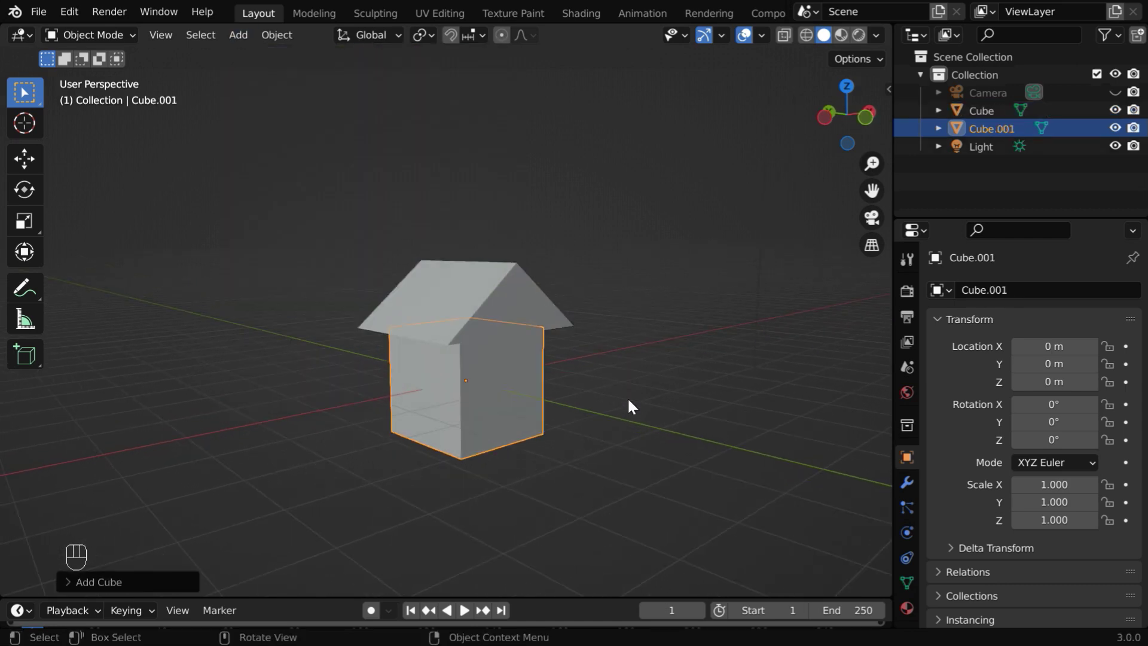
{"action": "left_click", "coordinate": [27, 158]}
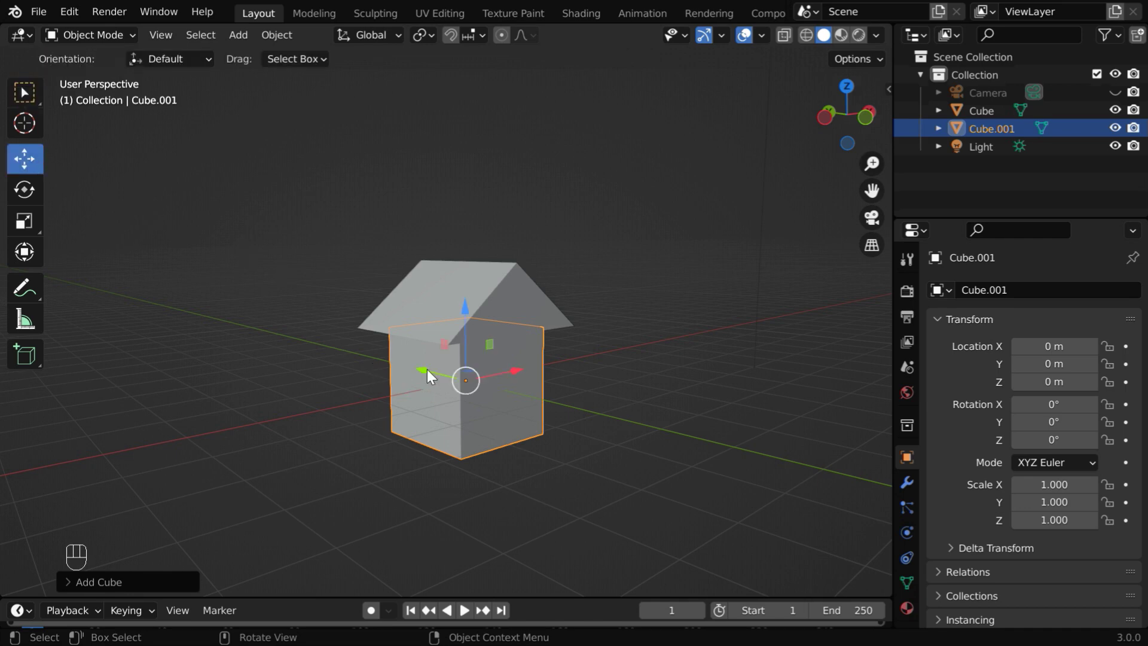
{"action": "left_click_drag", "start_coordinate": [427, 371], "coordinate": [518, 399]}
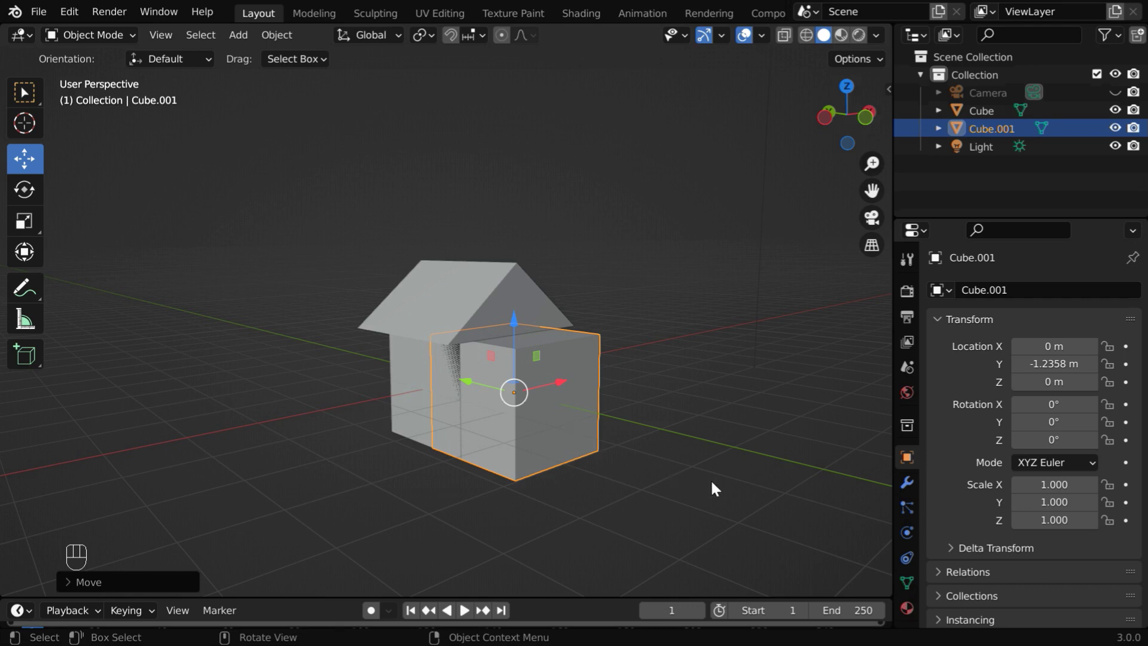
- Scale Cube.001 to 0.4 in X and 0.7 in Z, and lower it to Z -0.35 m
{"action": "left_click", "coordinate": [1070, 486]}
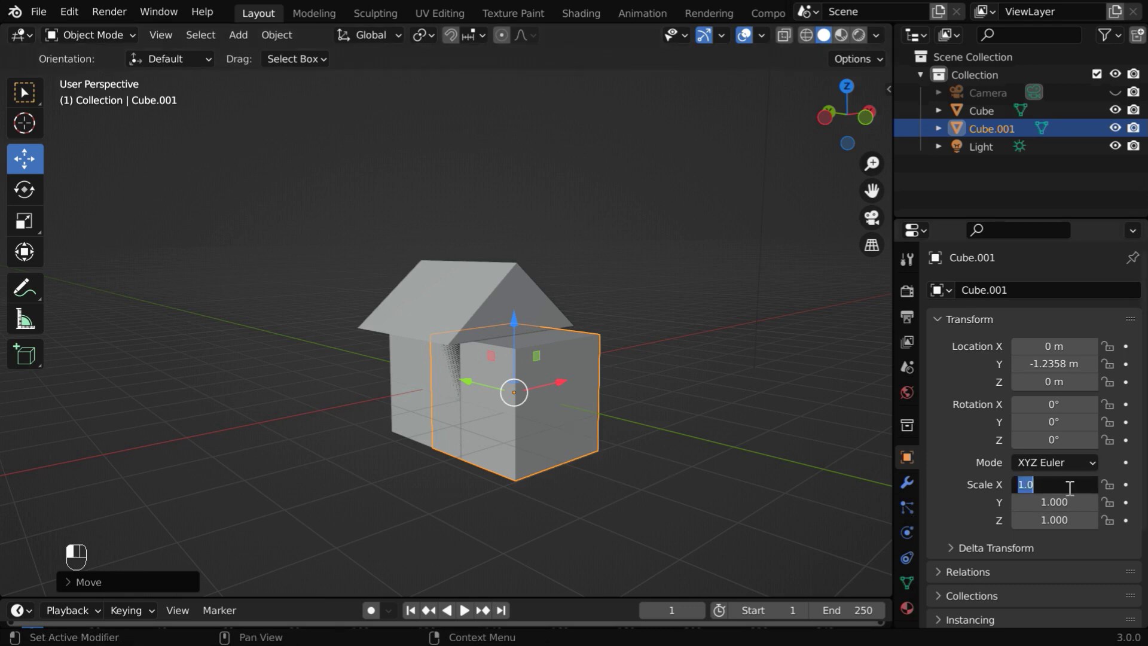
{"action": "type", "text": "0.4"}
{"action": "key", "text": "Return"}
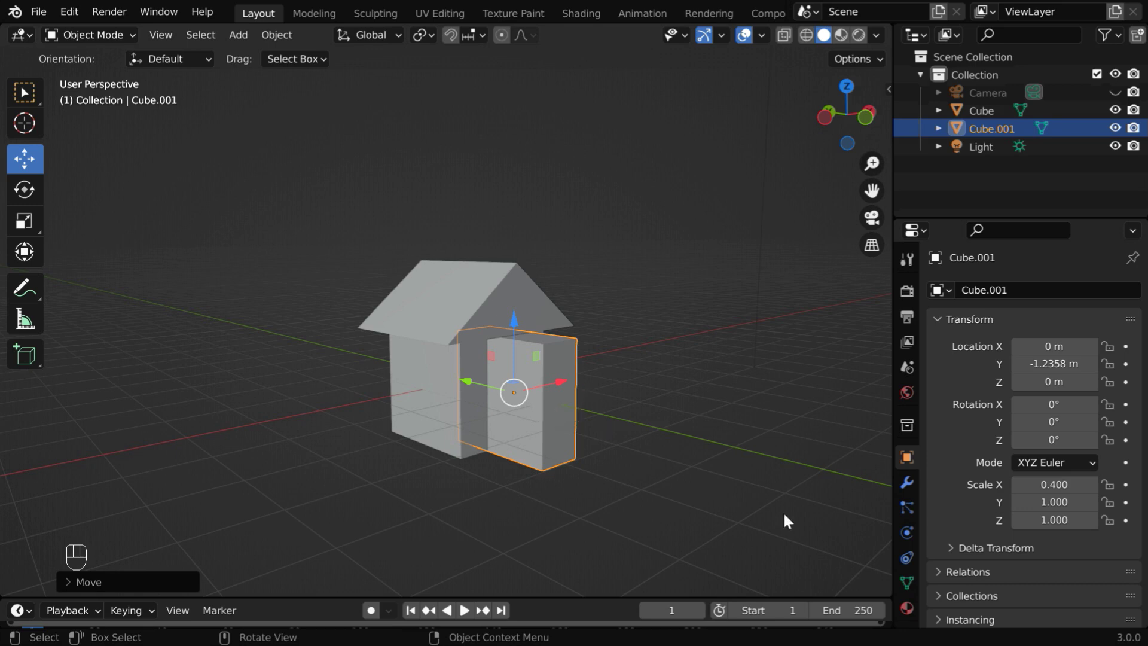
{"action": "left_click", "coordinate": [1056, 520]}
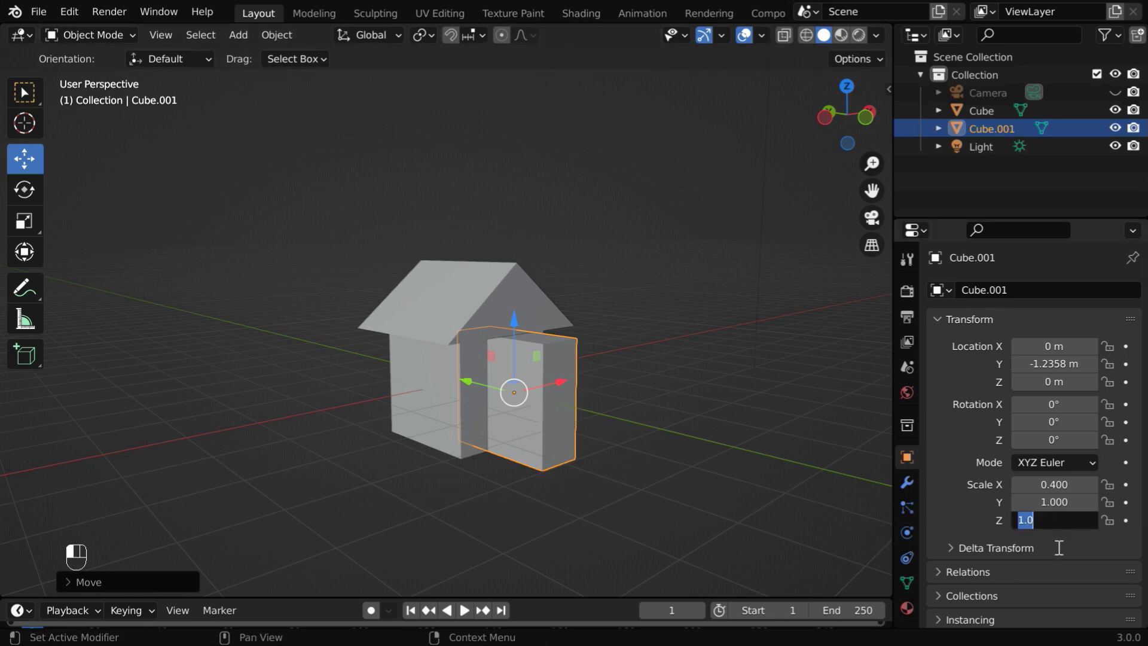
{"action": "type", "text": "0.7"}
{"action": "key", "text": "Return"}
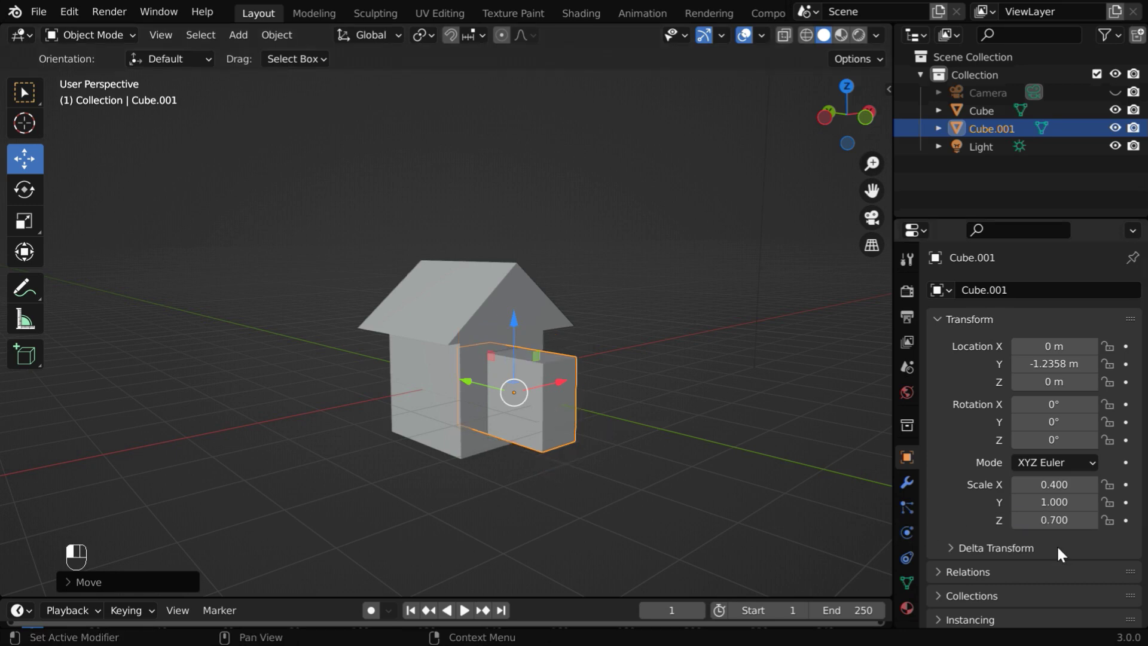
{"action": "left_click", "coordinate": [1061, 383]}
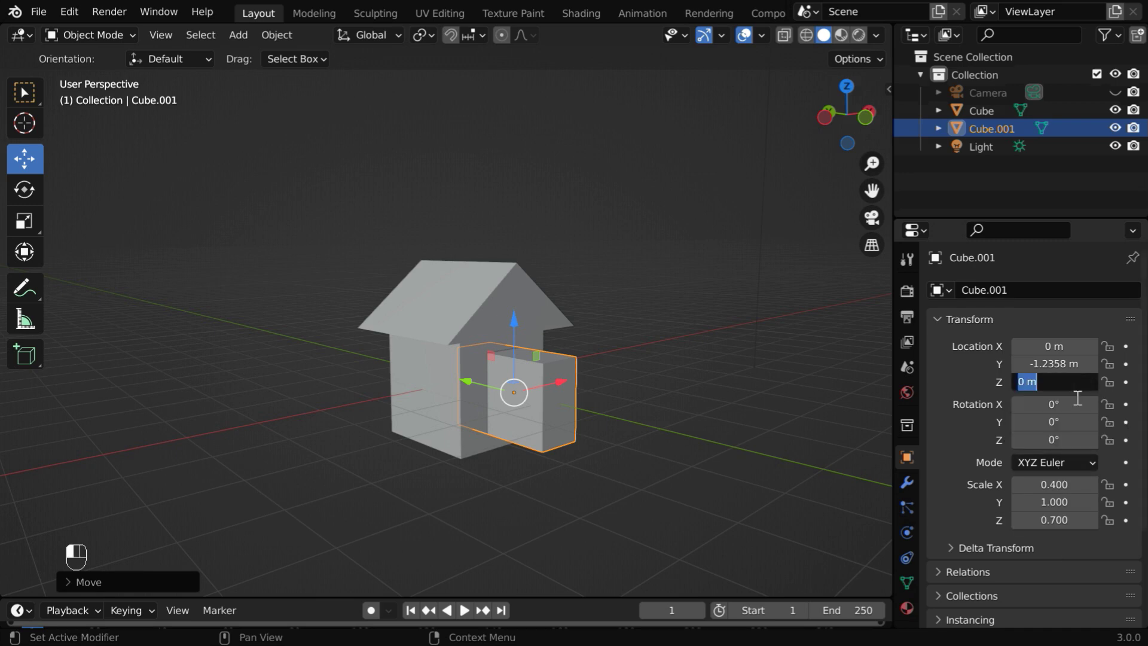
{"action": "type", "text": "-.35"}
{"action": "key", "text": "Return"}
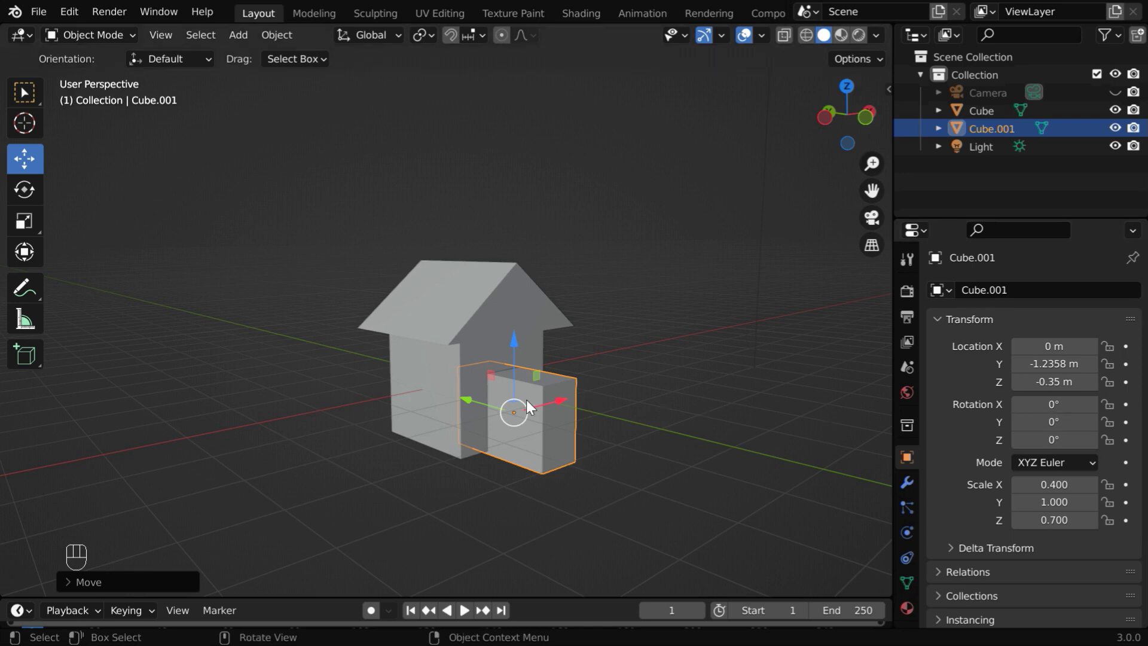
- Place Cube.001 at Y location -1.8 m
{"action": "left_click_drag", "start_coordinate": [468, 400], "coordinate": [491, 414]}
{"action": "left_click", "coordinate": [1054, 364]}
{"action": "type", "text": "-"}
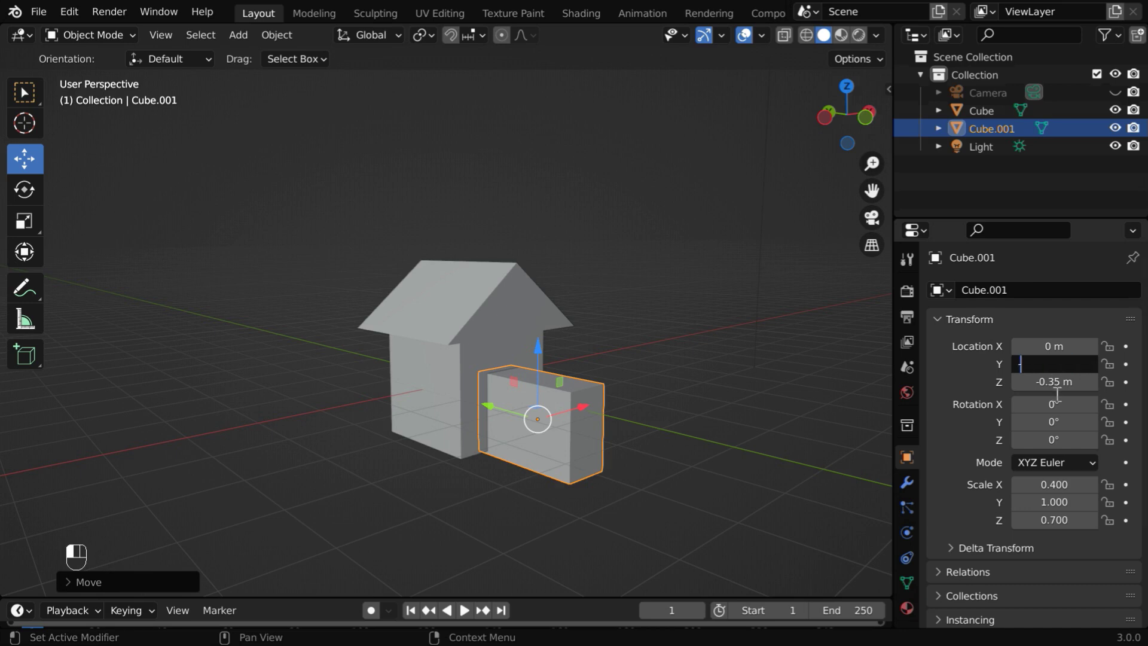
{"action": "type", "text": "1.8"}
{"action": "key", "text": "Return"}
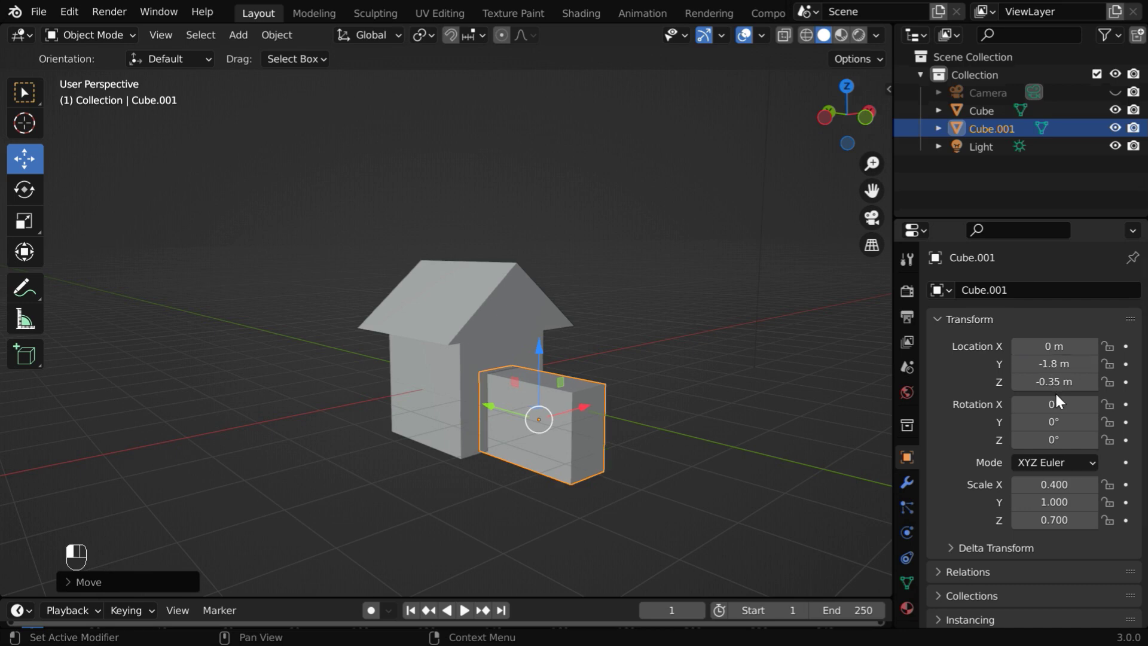
- Rename the house body object to 'House'
{"action": "left_click", "coordinate": [483, 342]}
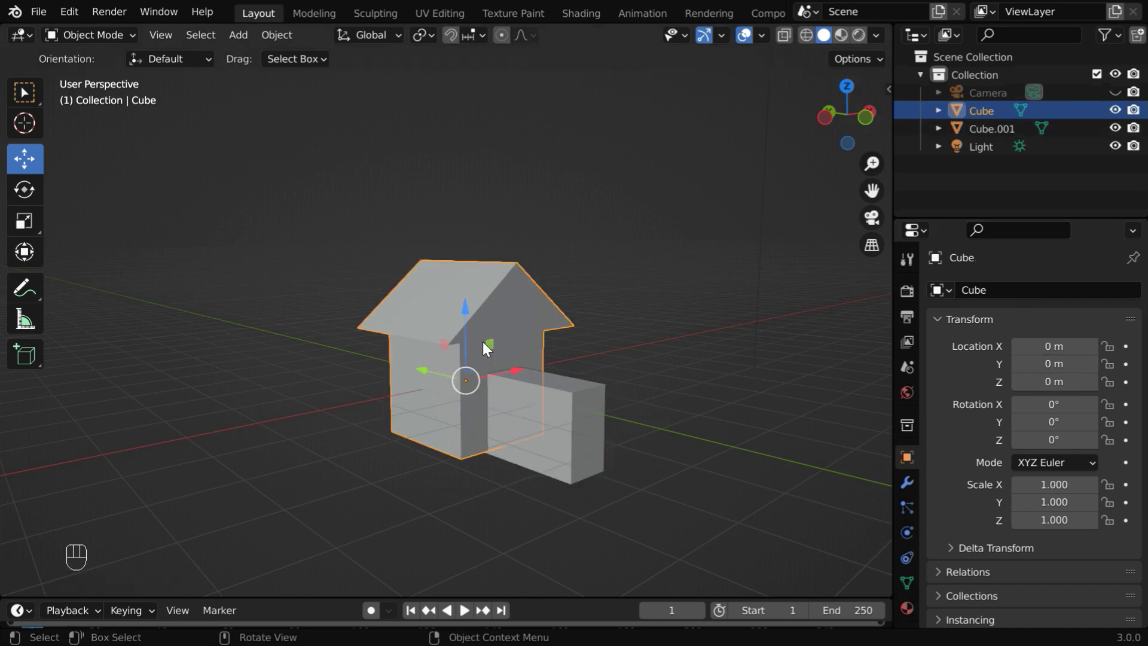
{"action": "double_click", "coordinate": [995, 109]}
{"action": "type", "text": "Hous"}
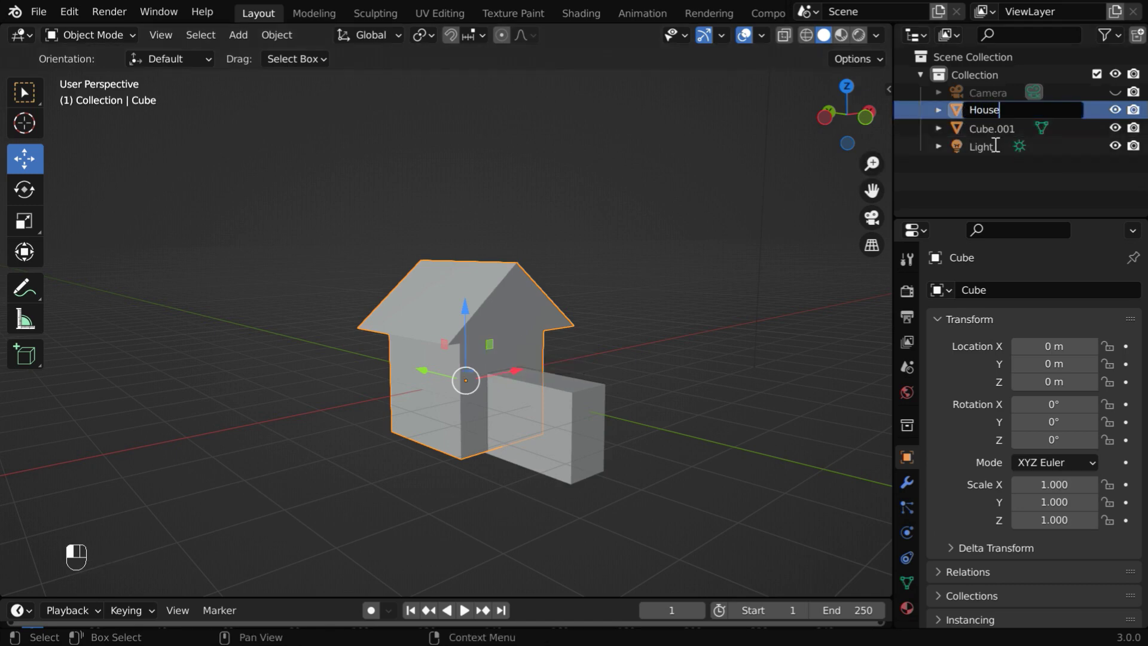
{"action": "type", "text": "e"}
{"action": "key", "text": "Return"}
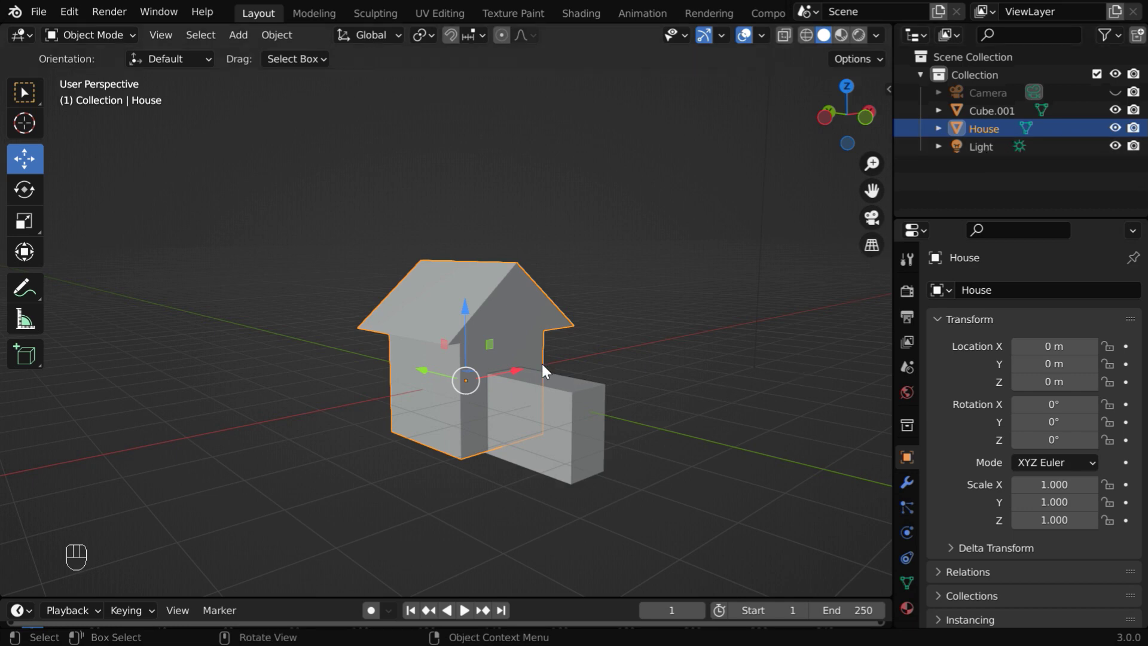
- Add a Boolean modifier to House with Cube.001 as the cutting object
{"action": "left_click", "coordinate": [906, 481]}
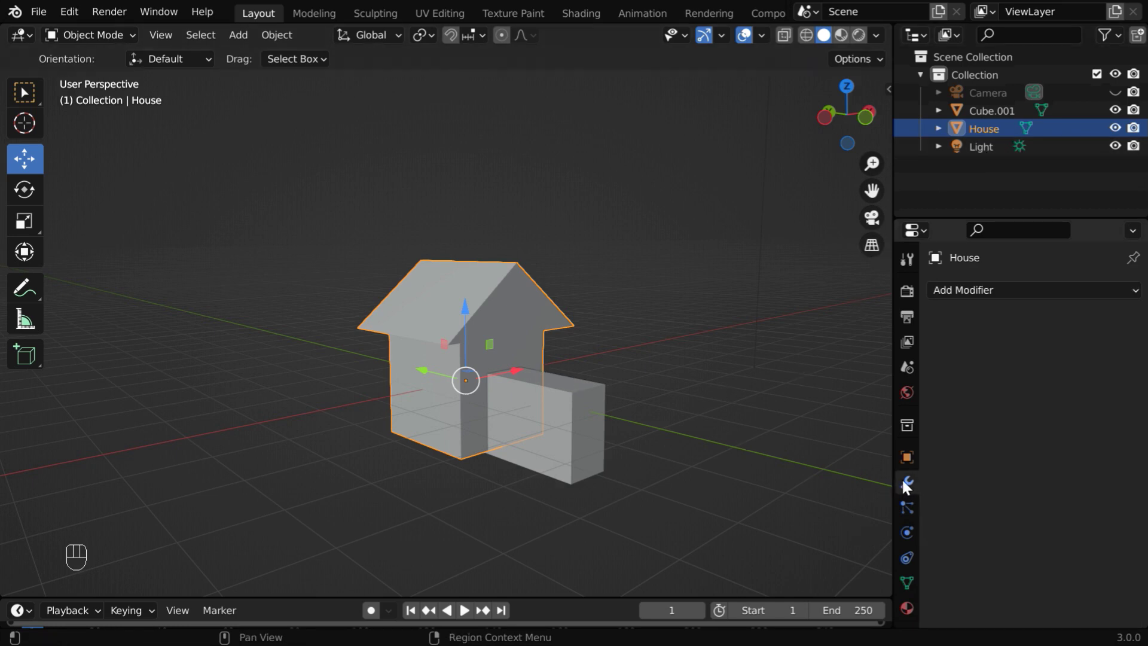
{"action": "left_click", "coordinate": [958, 290]}
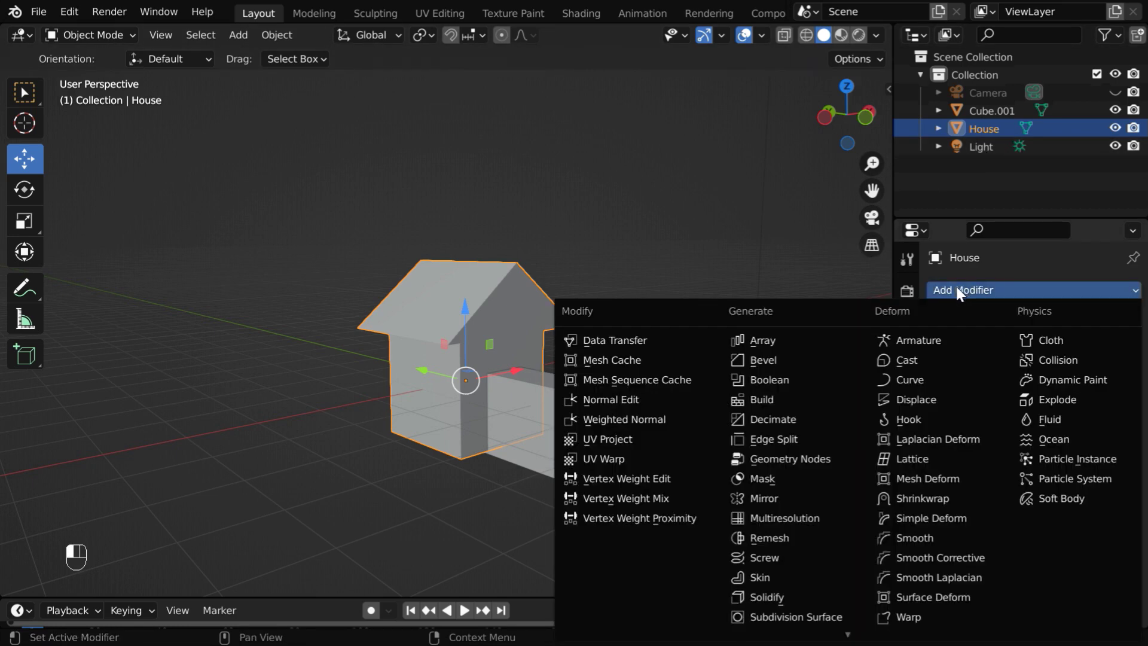
{"action": "left_click", "coordinate": [813, 378]}
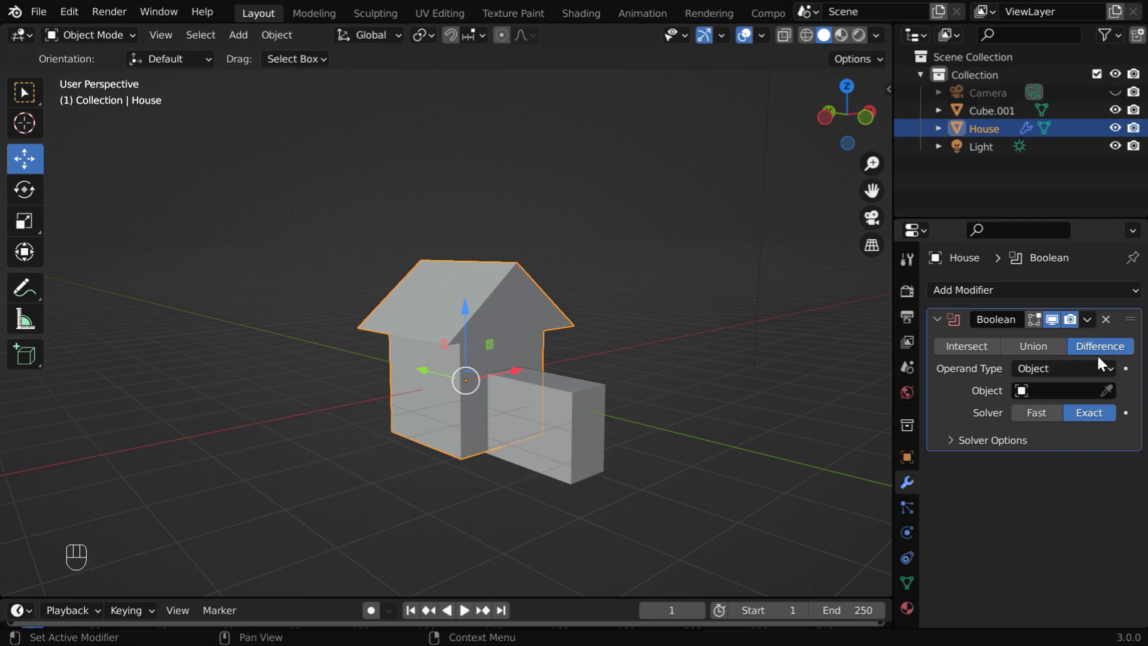
{"action": "left_click", "coordinate": [1024, 392]}
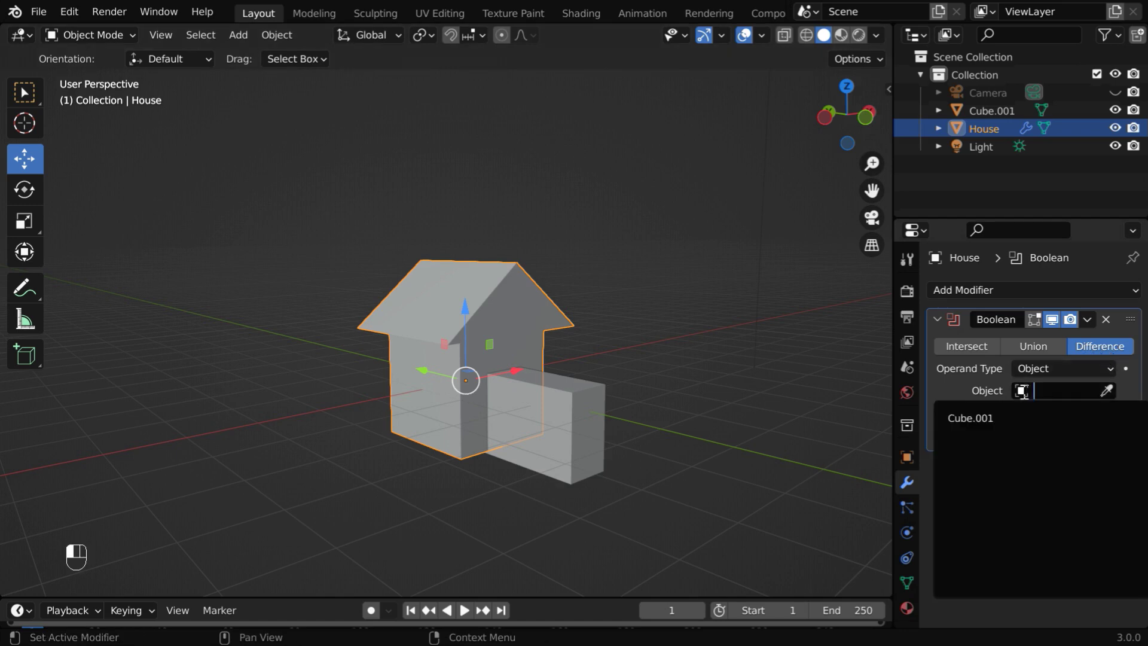
{"action": "left_click", "coordinate": [987, 419]}
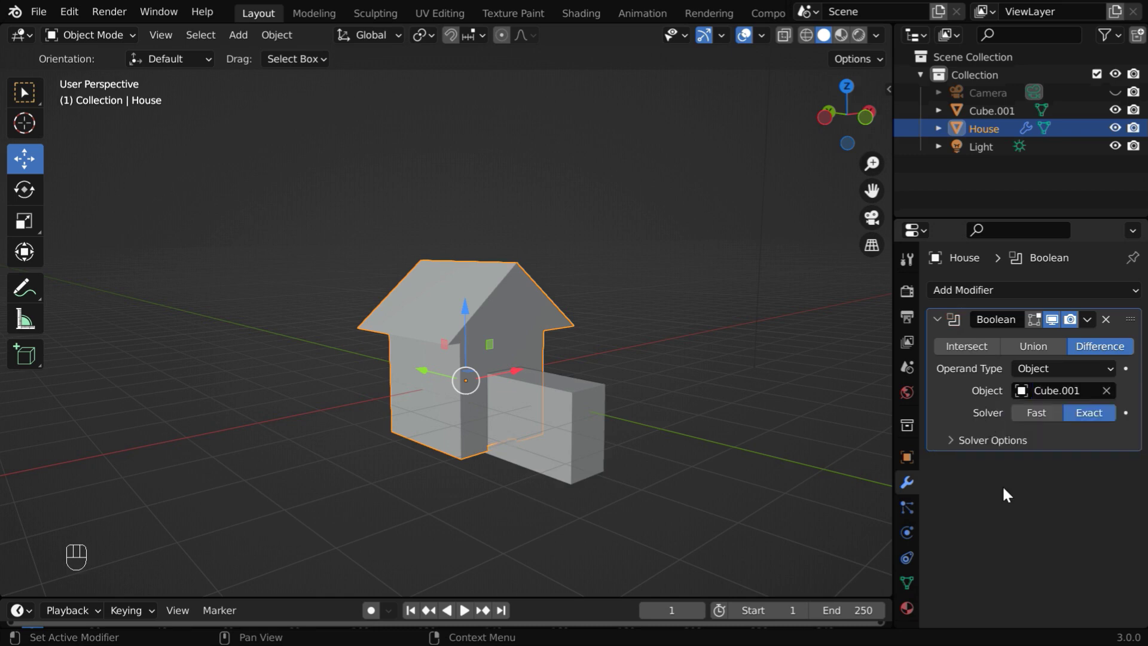
{"action": "left_click", "coordinate": [1087, 319]}
- Apply the Boolean cut, hide Cube.001, and inspect the door opening in the wall
{"action": "left_click", "coordinate": [1036, 342]}
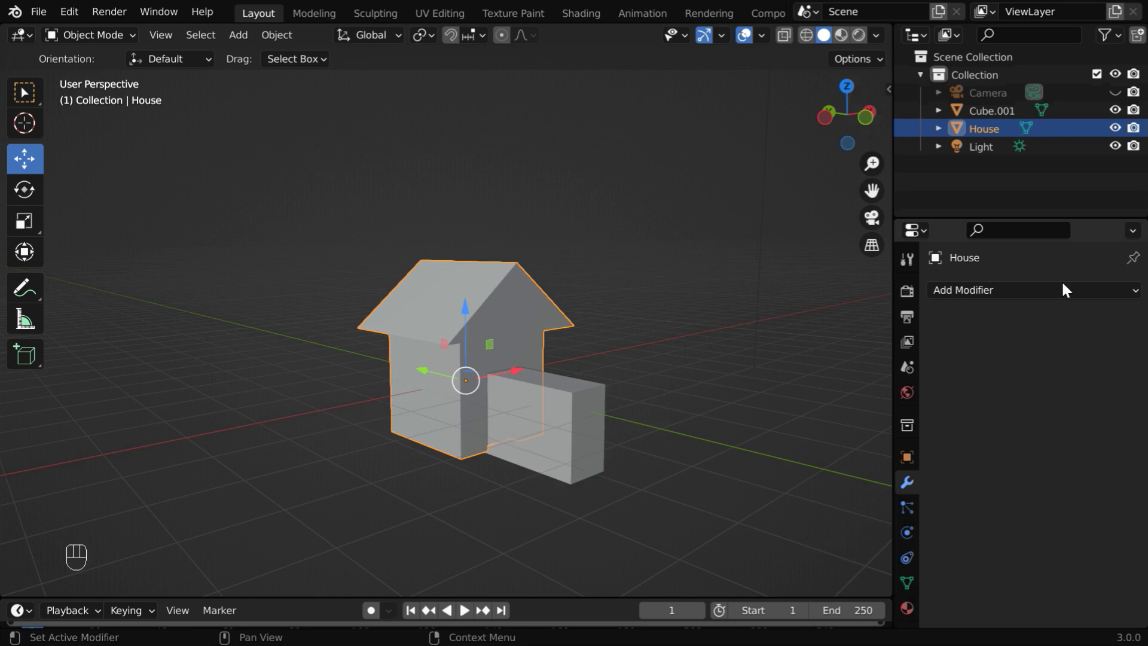
{"action": "left_click", "coordinate": [1115, 110]}
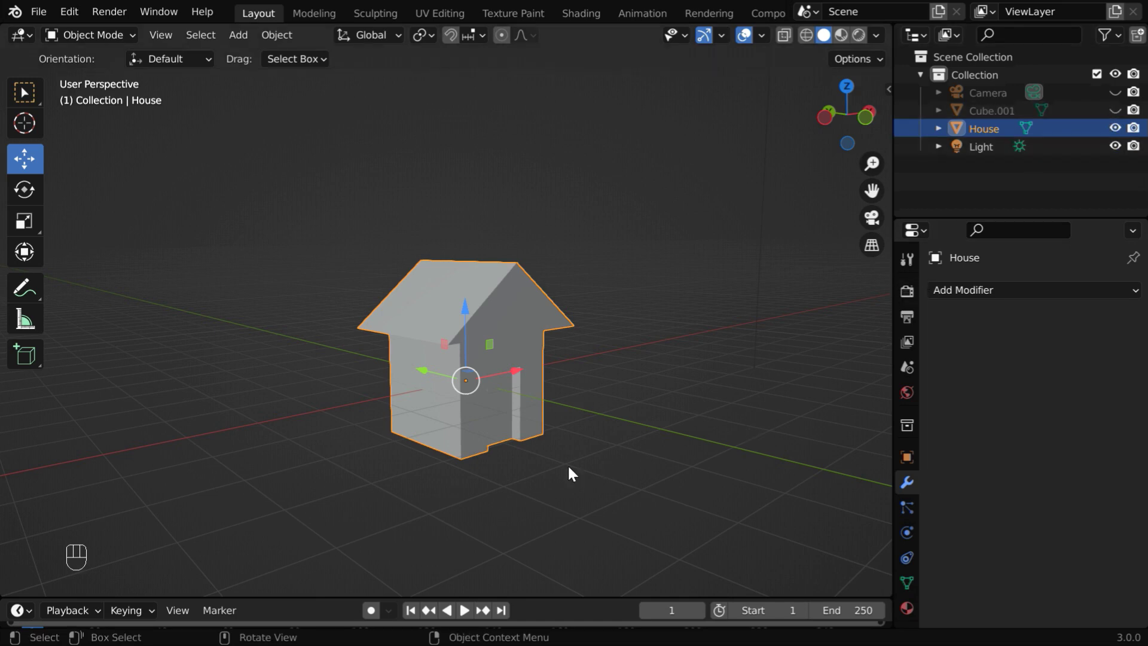
{"action": "middle_click_drag", "start_coordinate": [533, 458], "coordinate": [526, 407]}
{"action": "mouse_move", "coordinate": [588, 494]}
{"action": "middle_mouse_down"}
{"action": "mouse_move", "coordinate": [597, 501]}
{"action": "mouse_move", "coordinate": [497, 484]}
{"action": "mouse_move", "coordinate": [530, 465]}
{"action": "mouse_move", "coordinate": [576, 462]}
{"action": "mouse_move", "coordinate": [569, 512]}
{"action": "mouse_move", "coordinate": [592, 515]}
{"action": "mouse_move", "coordinate": [568, 502]}
{"action": "middle_mouse_up"}
{"action": "middle_click_drag", "start_coordinate": [515, 463], "coordinate": [543, 521], "text": "ctrl"}
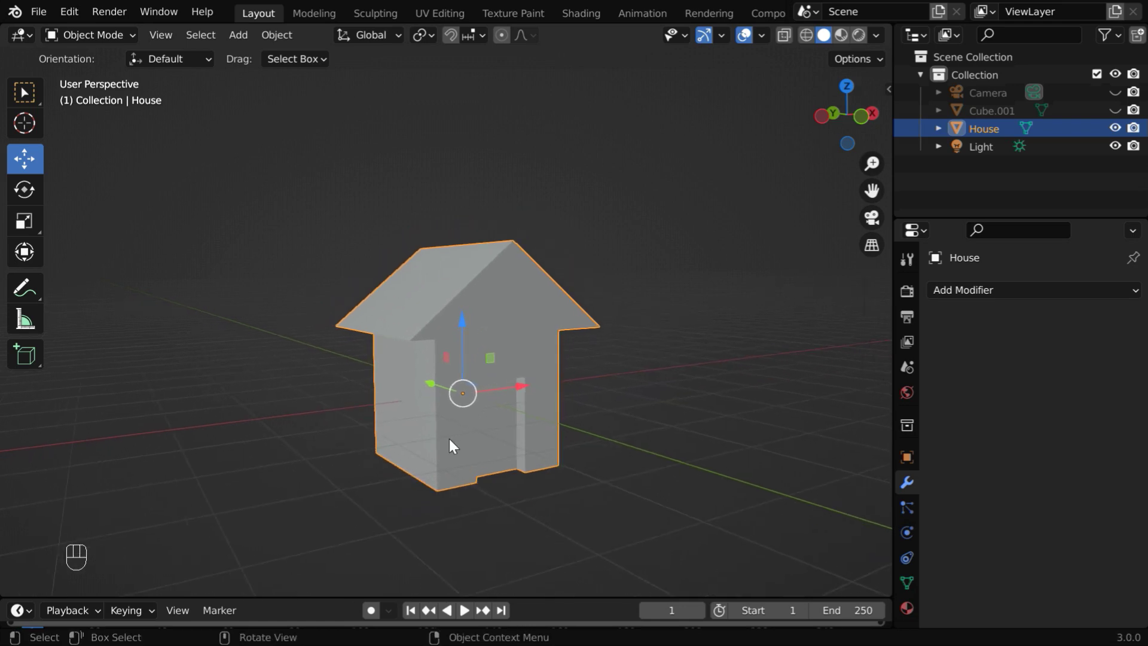
- Unhide and select Cube.001, then scale it uniformly to 0.5
{"action": "left_click", "coordinate": [1115, 110]}
{"action": "left_click", "coordinate": [558, 436]}
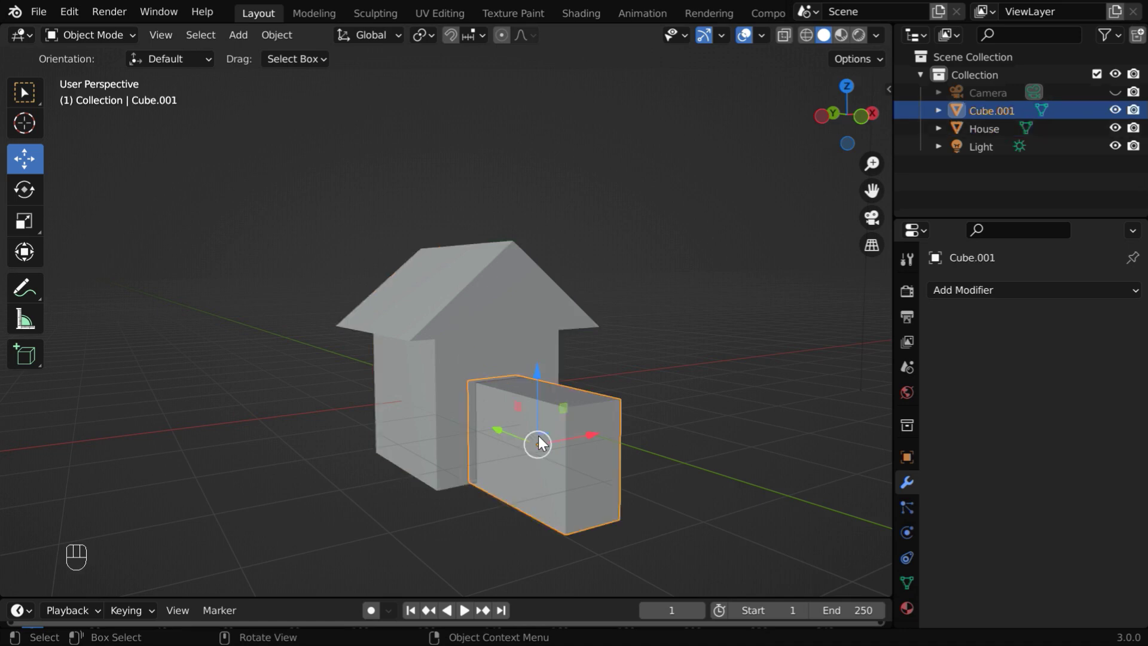
{"action": "left_click", "coordinate": [906, 456]}
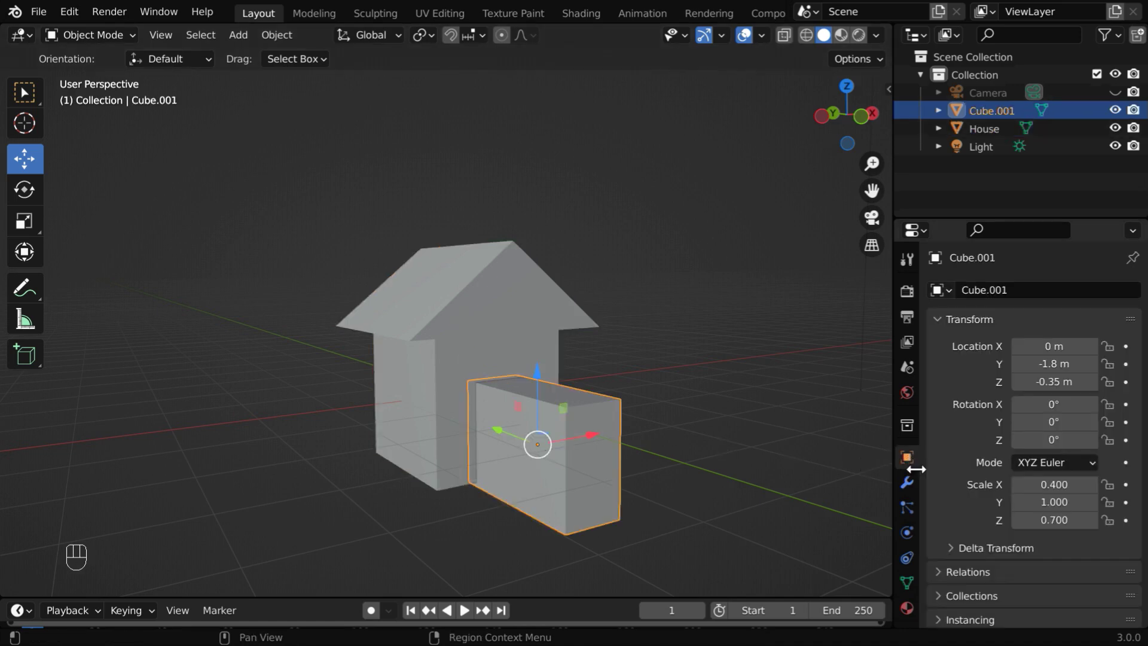
{"action": "left_click_drag", "start_coordinate": [1057, 484], "coordinate": [1057, 519]}
{"action": "key", "text": "BackSpace"}
{"action": "type", "text": ".5"}
{"action": "key", "text": "Return"}
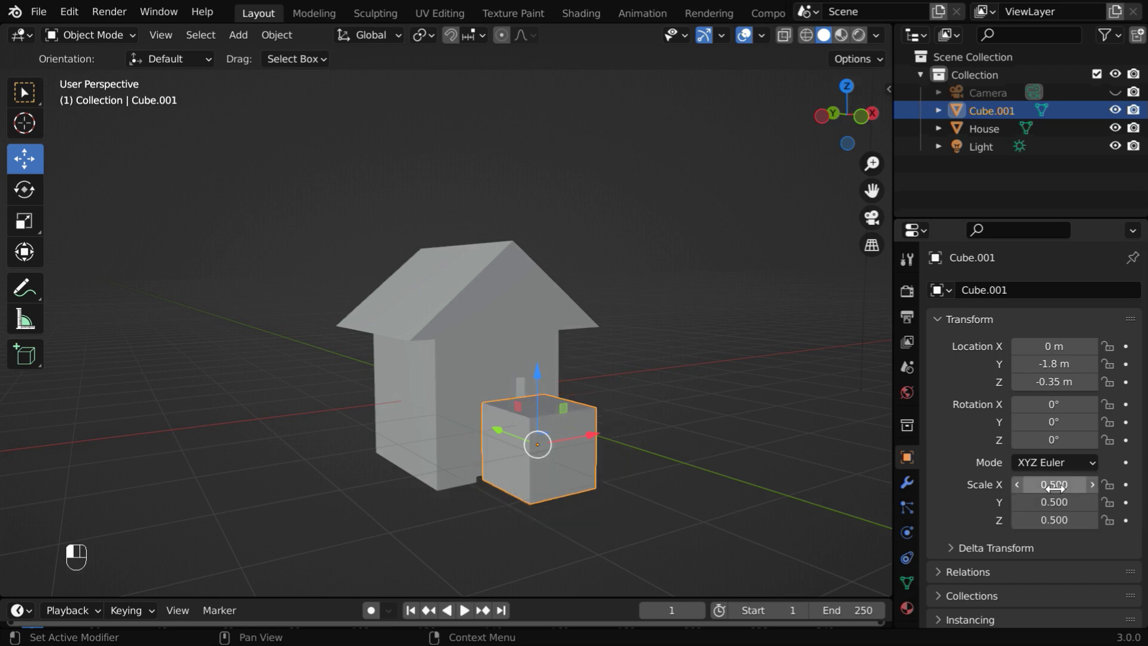
- Reset the cutter's location to zero, then set its X location to -1.3 m
{"action": "left_click_drag", "start_coordinate": [1053, 346], "coordinate": [1053, 382]}
{"action": "type", "text": "0"}
{"action": "key", "text": "Return"}
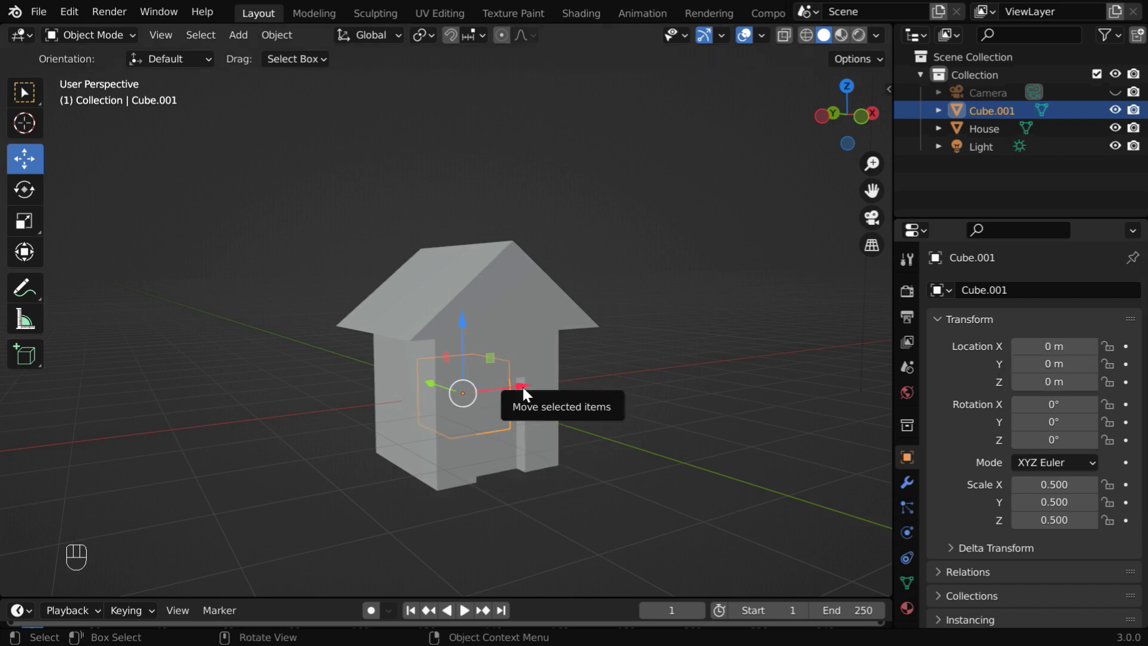
{"action": "left_click_drag", "start_coordinate": [522, 385], "coordinate": [434, 407]}
{"action": "left_click", "coordinate": [1052, 346]}
{"action": "type", "text": "-1.3"}
{"action": "key", "text": "Return"}
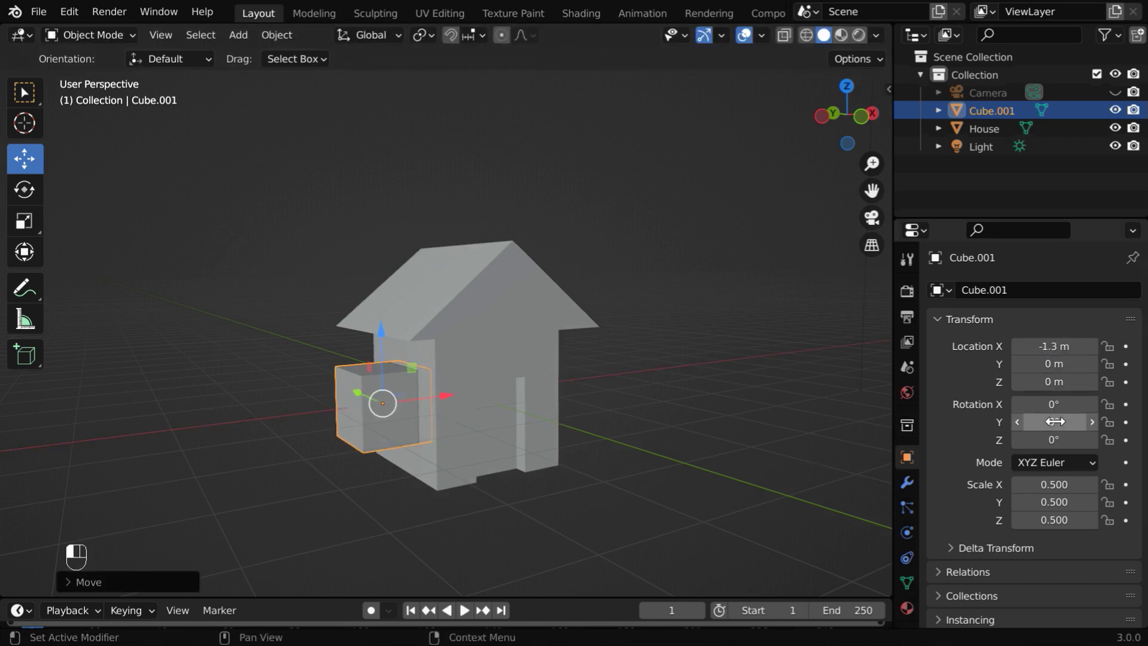
- Add a Boolean modifier on House using Cube.001 and apply it
{"action": "left_click", "coordinate": [497, 354]}
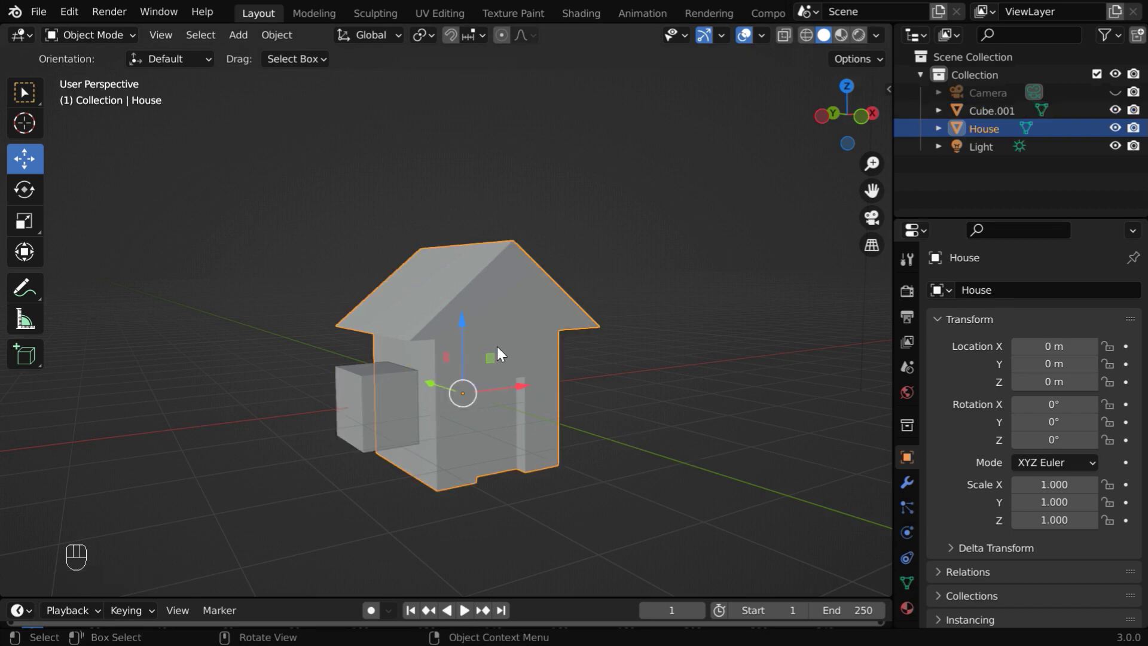
{"action": "left_click", "coordinate": [904, 481]}
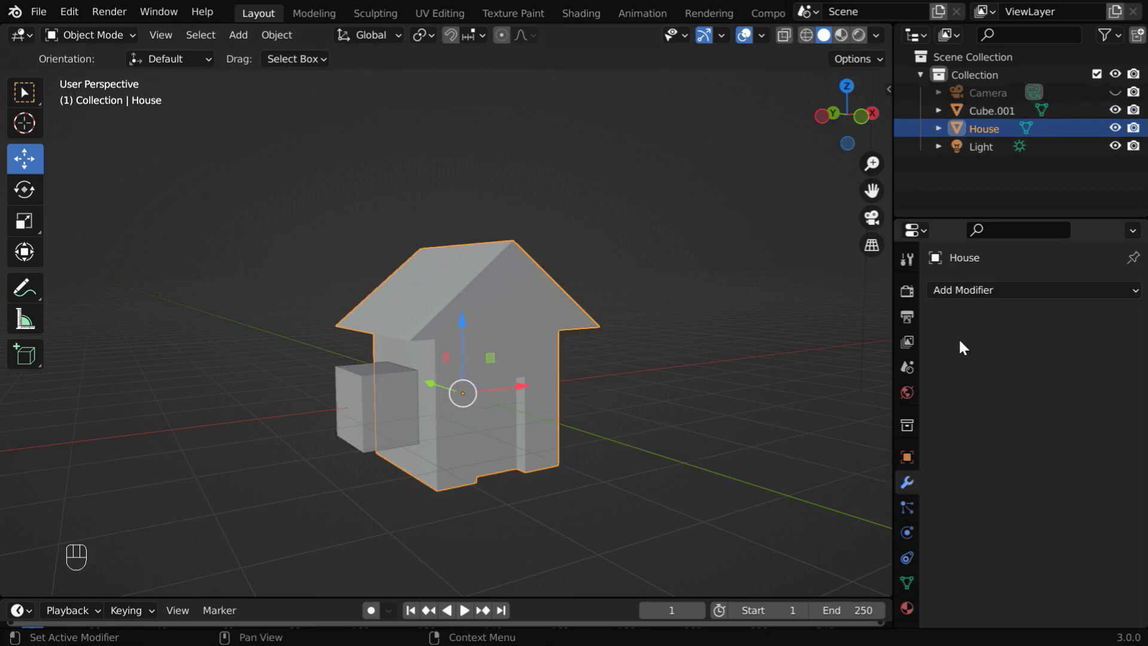
{"action": "left_click", "coordinate": [969, 289]}
{"action": "left_click", "coordinate": [813, 379]}
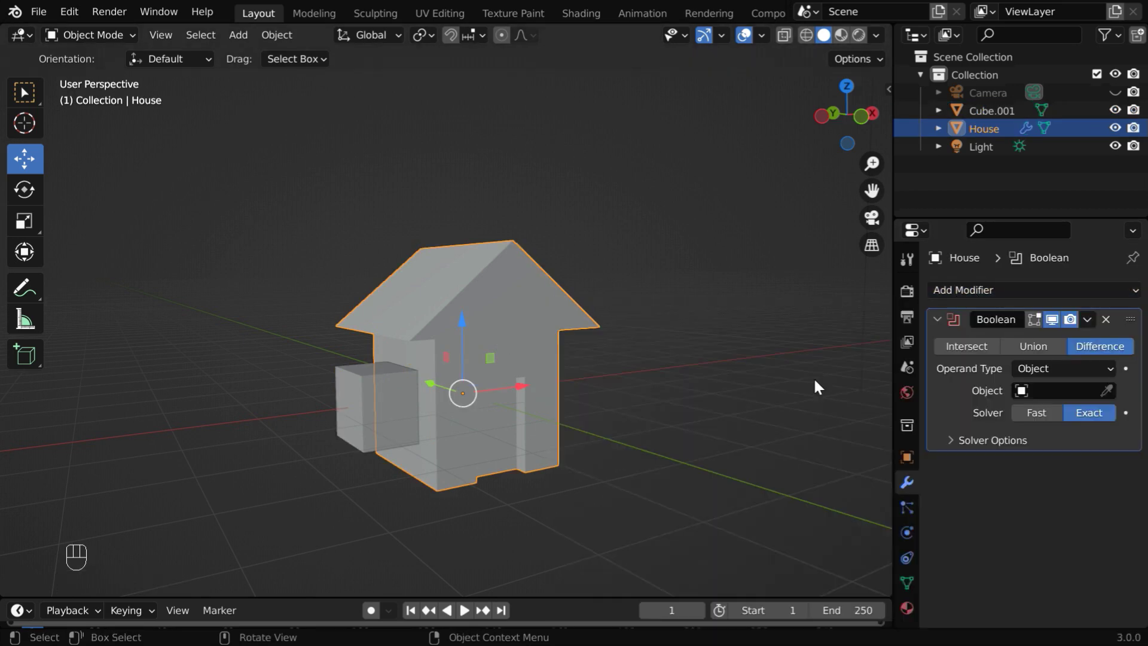
{"action": "left_click", "coordinate": [1018, 394]}
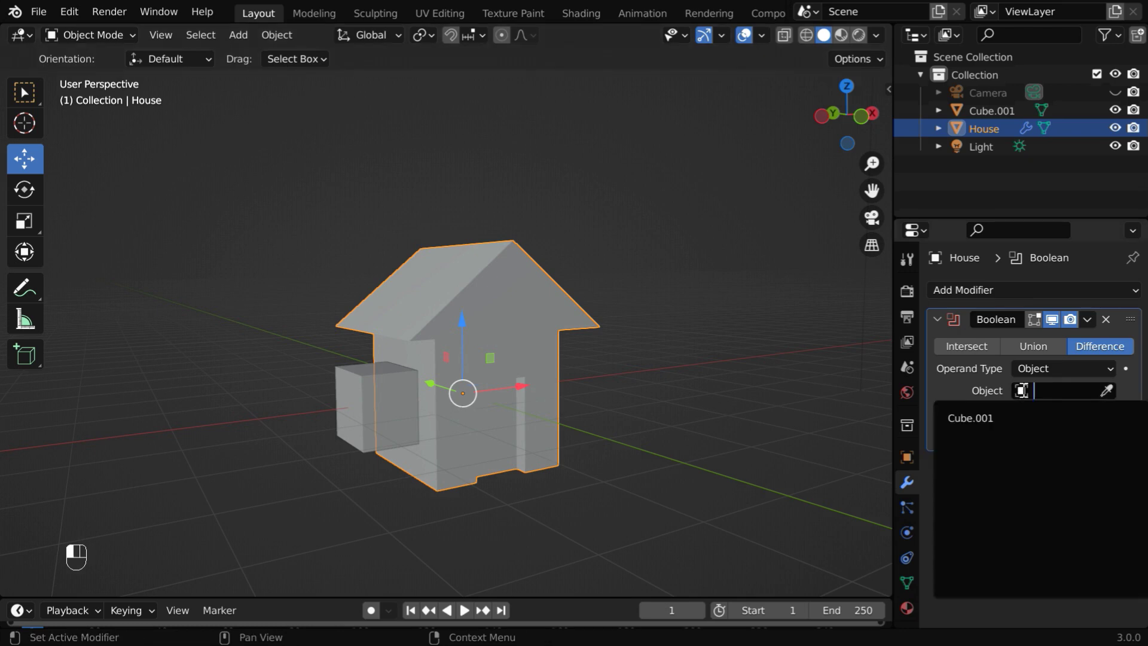
{"action": "left_click", "coordinate": [968, 417]}
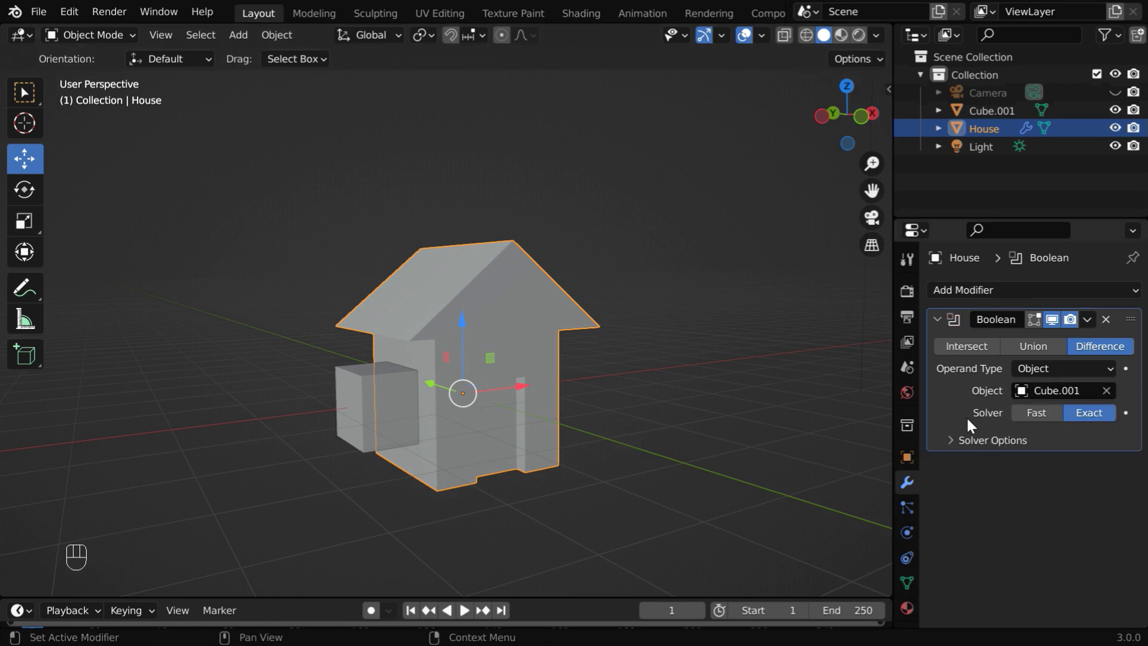
{"action": "left_click", "coordinate": [1085, 319]}
{"action": "left_click", "coordinate": [1038, 339]}
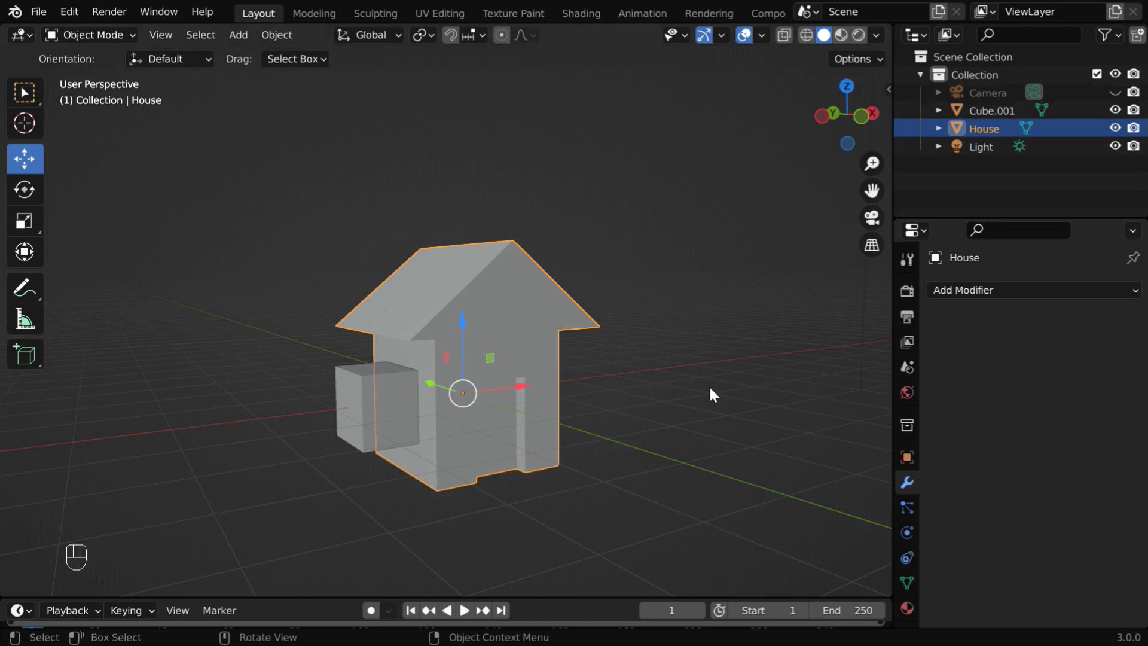
- Move Cube.001 to the house's right side at X location 1.3 m
{"action": "left_click", "coordinate": [383, 404]}
{"action": "left_click_drag", "start_coordinate": [443, 397], "coordinate": [634, 378]}
{"action": "middle_click_drag", "start_coordinate": [658, 447], "coordinate": [619, 403]}
{"action": "key", "text": "g"}
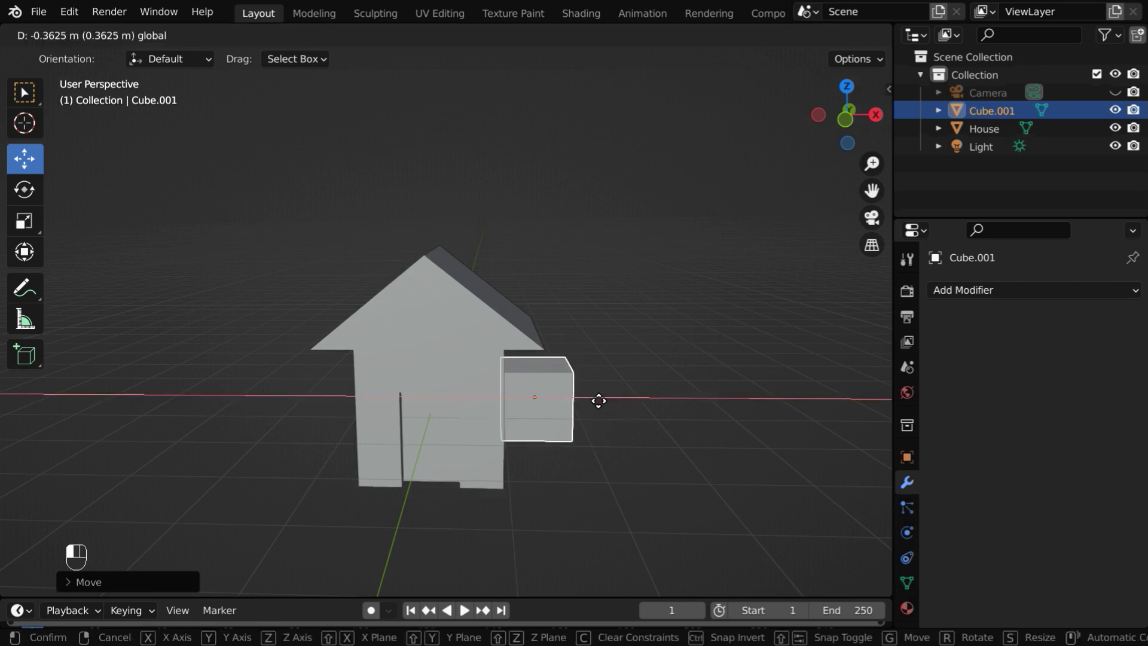
{"action": "left_click", "coordinate": [594, 397]}
{"action": "left_click", "coordinate": [907, 458]}
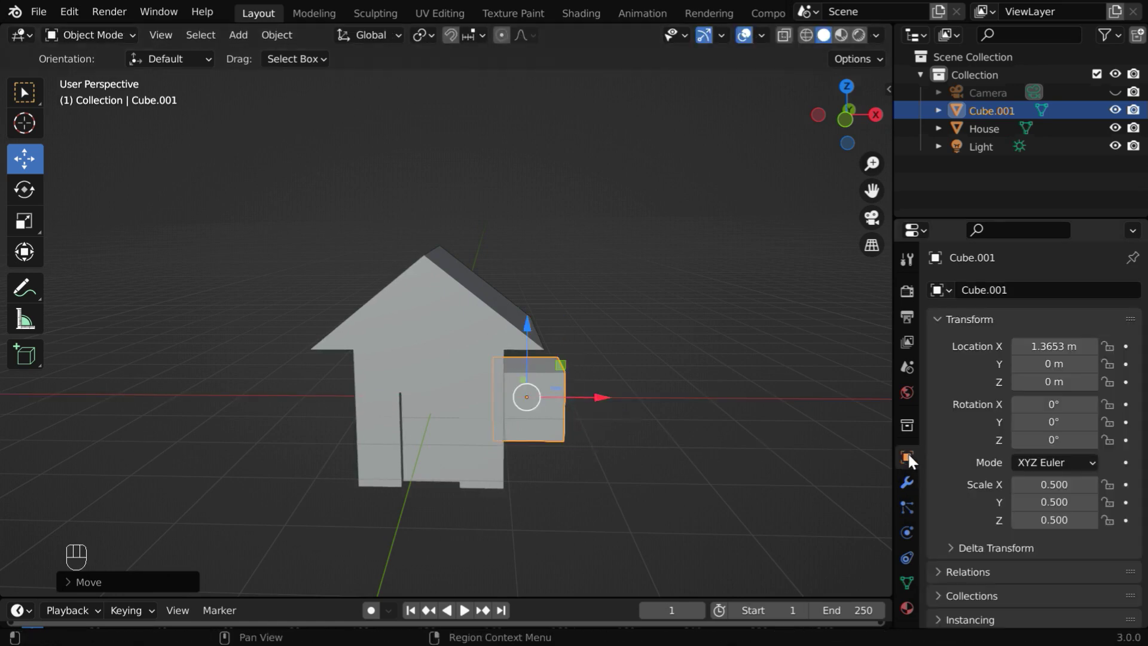
{"action": "left_click", "coordinate": [1055, 347]}
{"action": "type", "text": "1"}
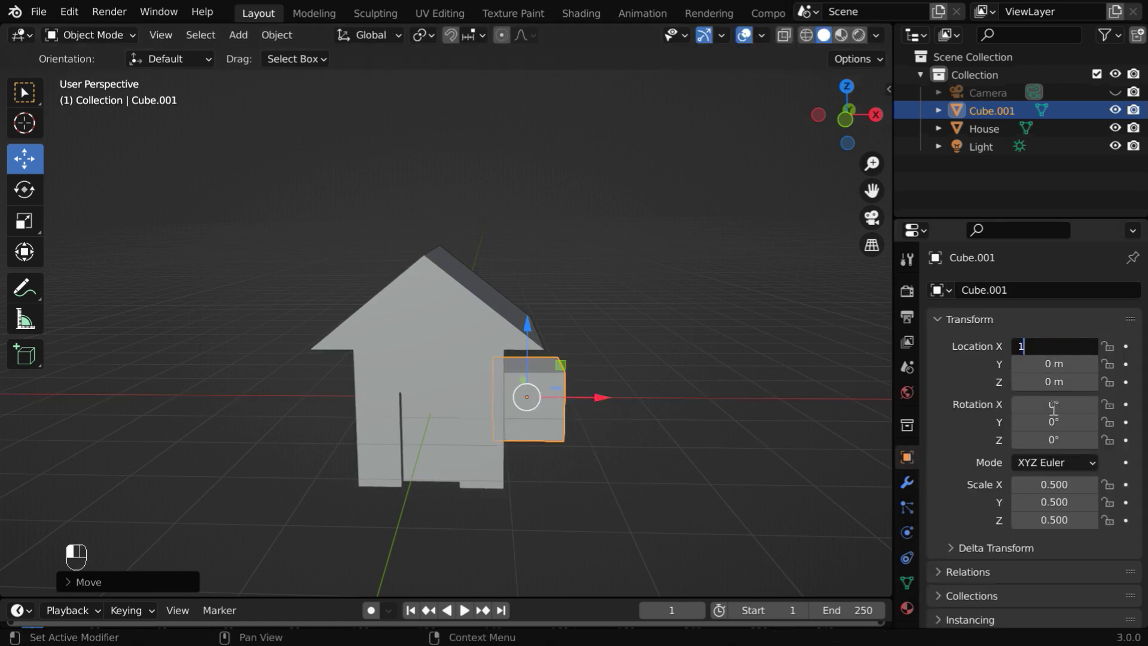
{"action": "type", "text": ".3"}
{"action": "key", "text": "Return"}
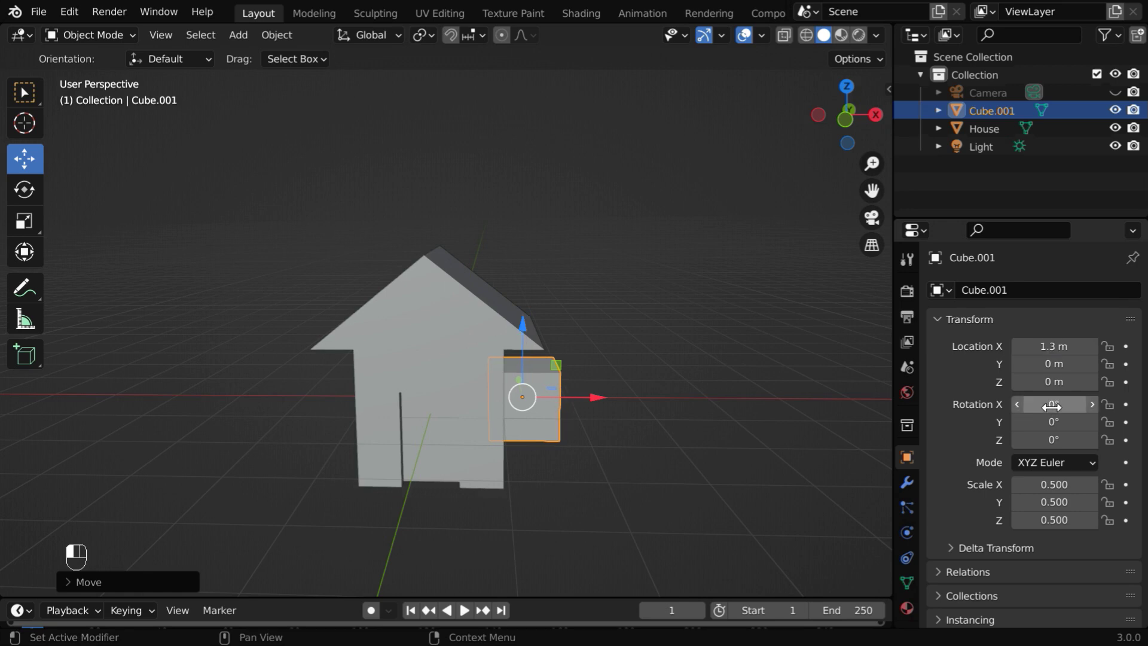
- Add a Boolean modifier on House with Cube.001 as cutter and apply it
{"action": "left_click", "coordinate": [455, 372]}
{"action": "middle_click_drag", "start_coordinate": [629, 471], "coordinate": [599, 472]}
{"action": "left_click", "coordinate": [907, 482]}
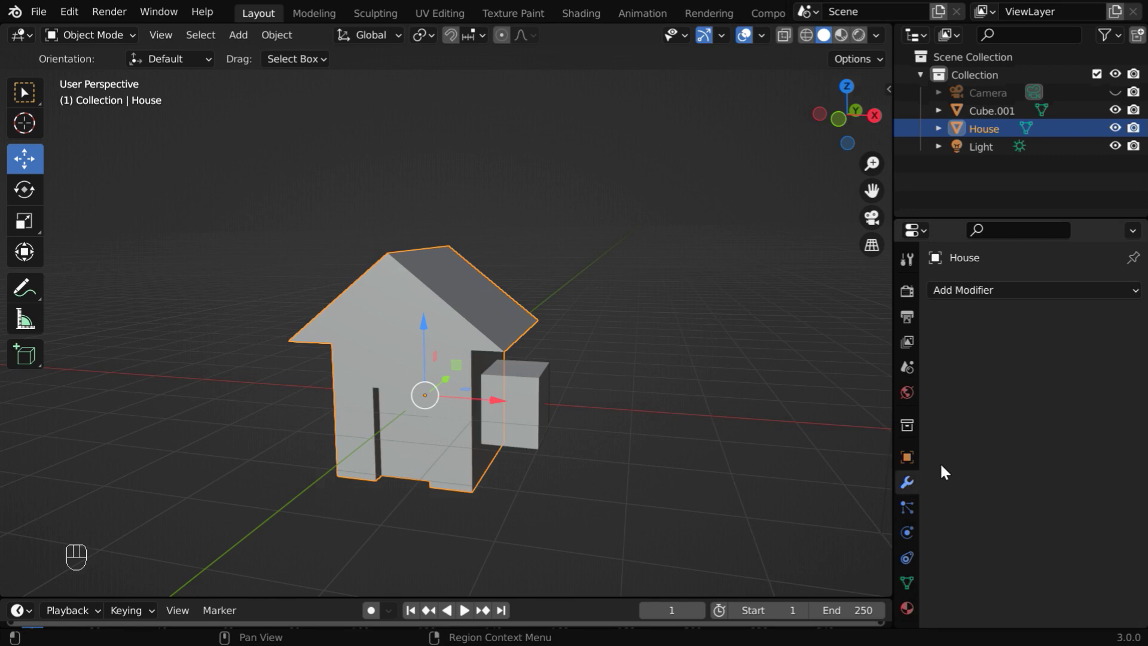
{"action": "left_click", "coordinate": [971, 291]}
{"action": "left_click", "coordinate": [807, 382]}
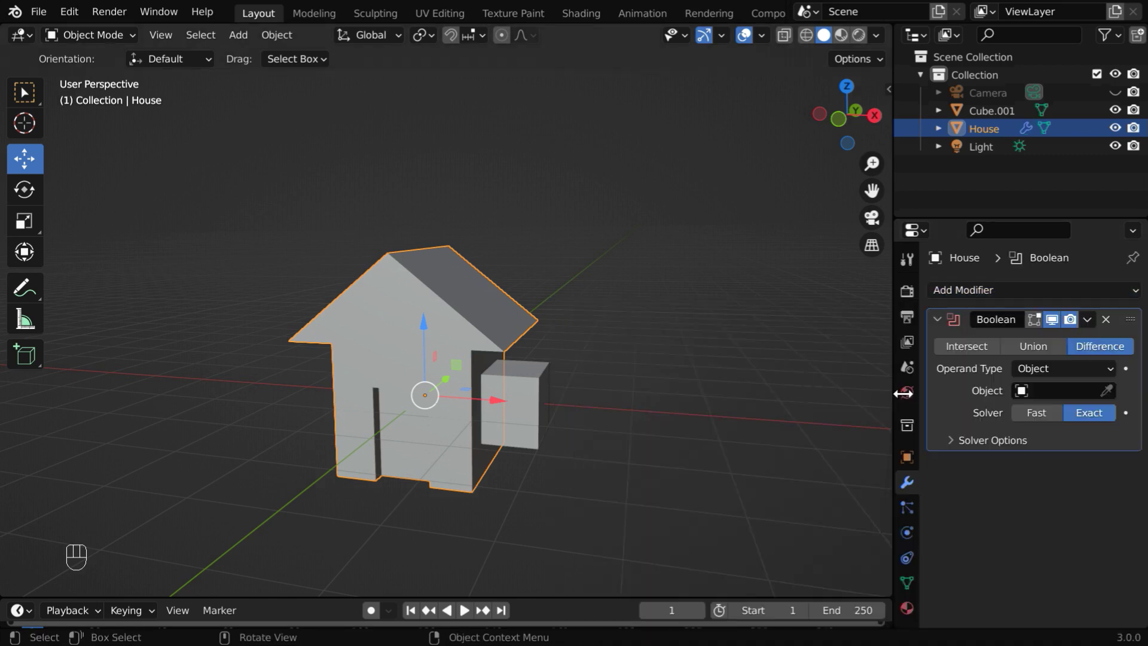
{"action": "left_click", "coordinate": [1021, 397]}
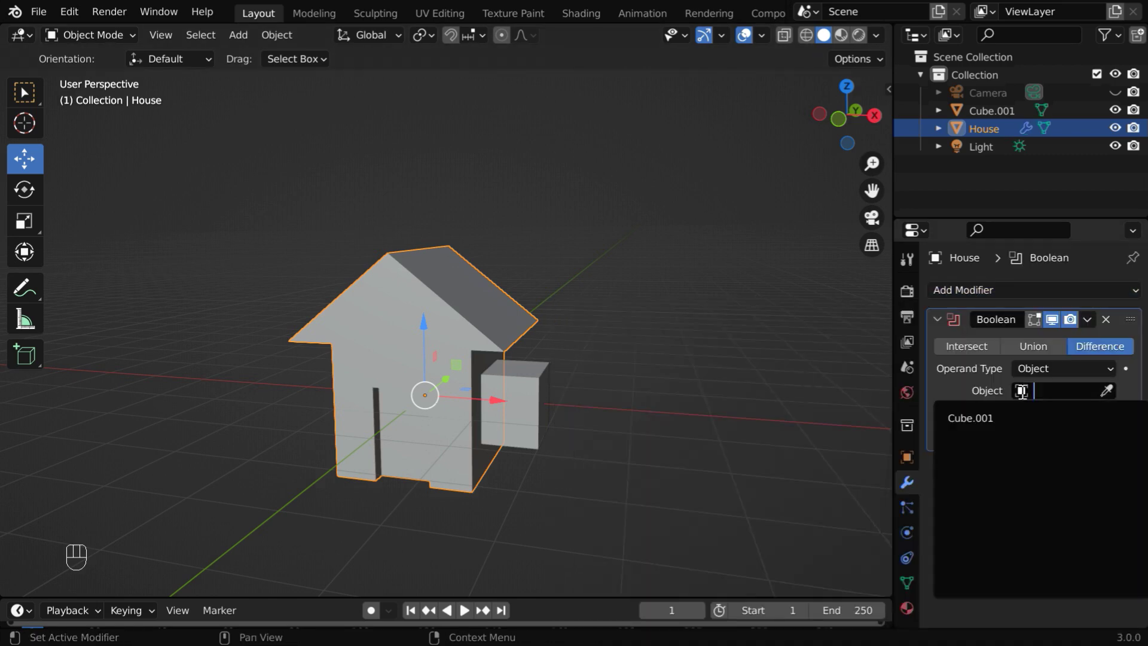
{"action": "left_click", "coordinate": [969, 417]}
{"action": "left_click", "coordinate": [1086, 321]}
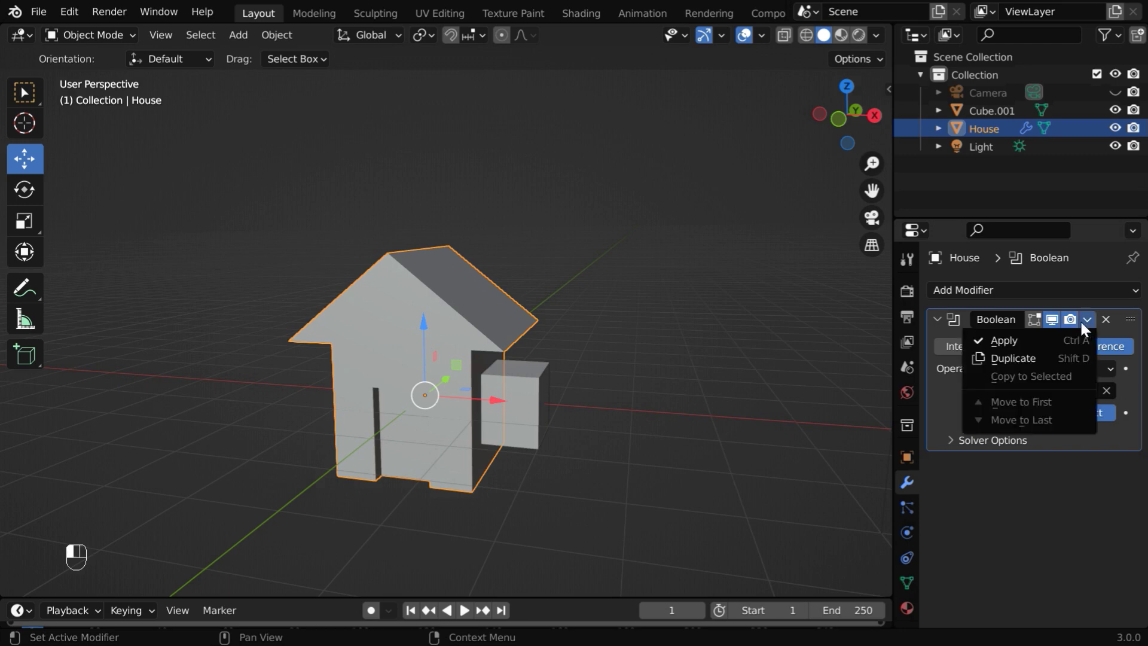
{"action": "left_click", "coordinate": [1015, 340]}
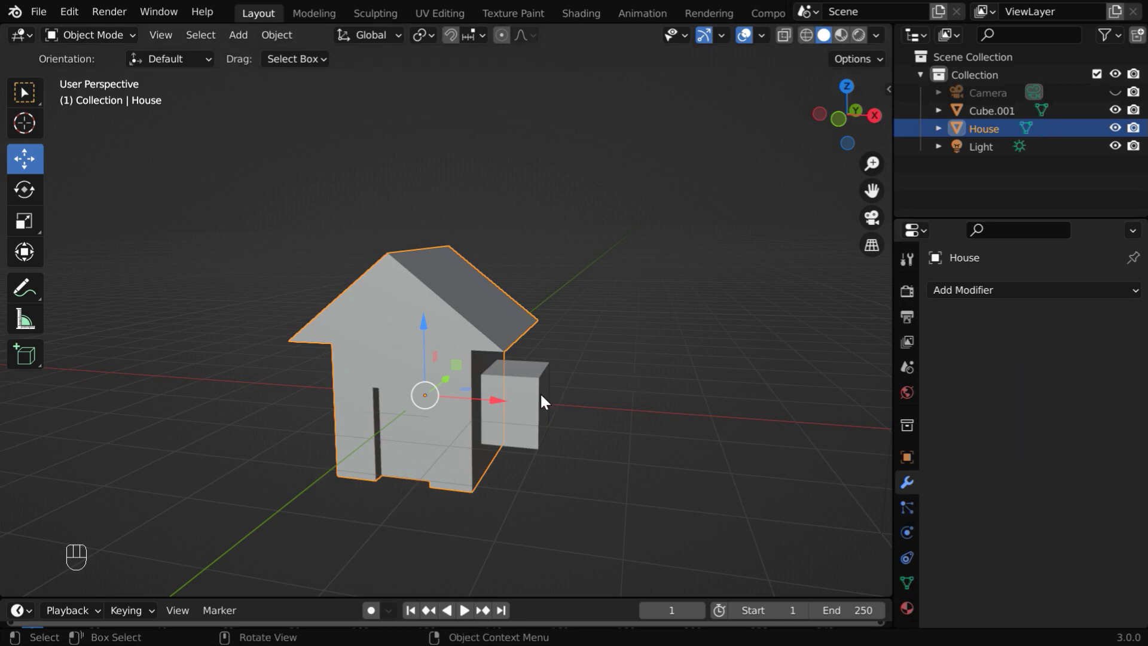
- Delete the Cube.001 cutter from the scene
{"action": "left_click", "coordinate": [530, 422]}
{"action": "key", "text": "x"}
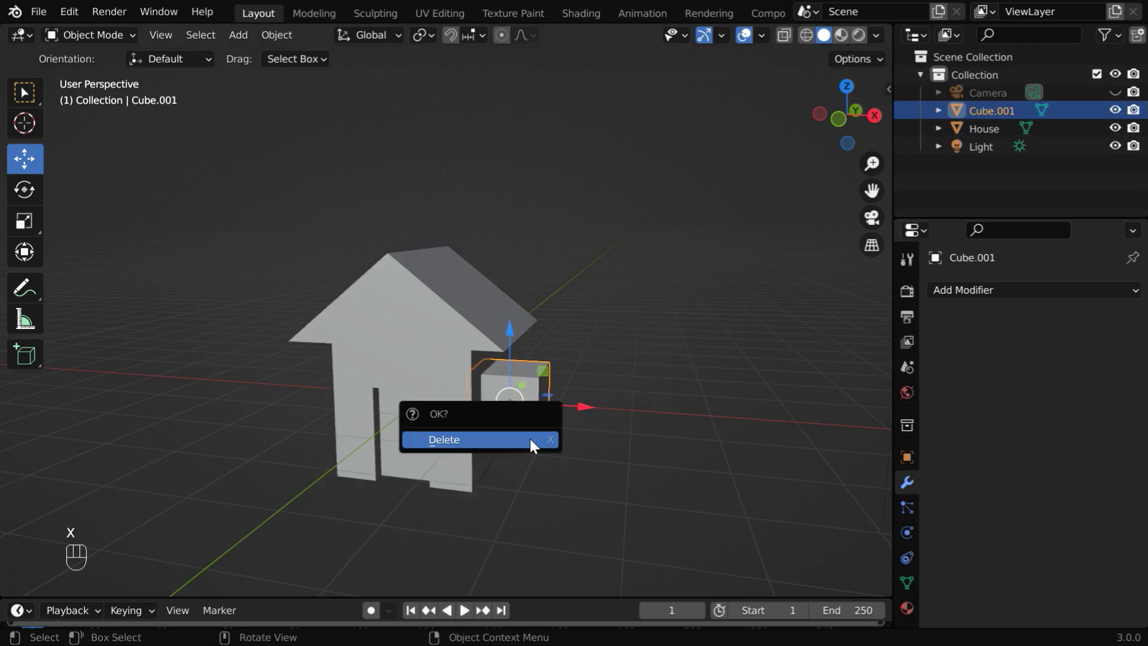
{"action": "left_click", "coordinate": [529, 436]}
{"action": "middle_click_drag", "start_coordinate": [486, 454], "coordinate": [658, 465]}
- Set the House's Z location to 1 m and frame the view on it
{"action": "left_click", "coordinate": [25, 92]}
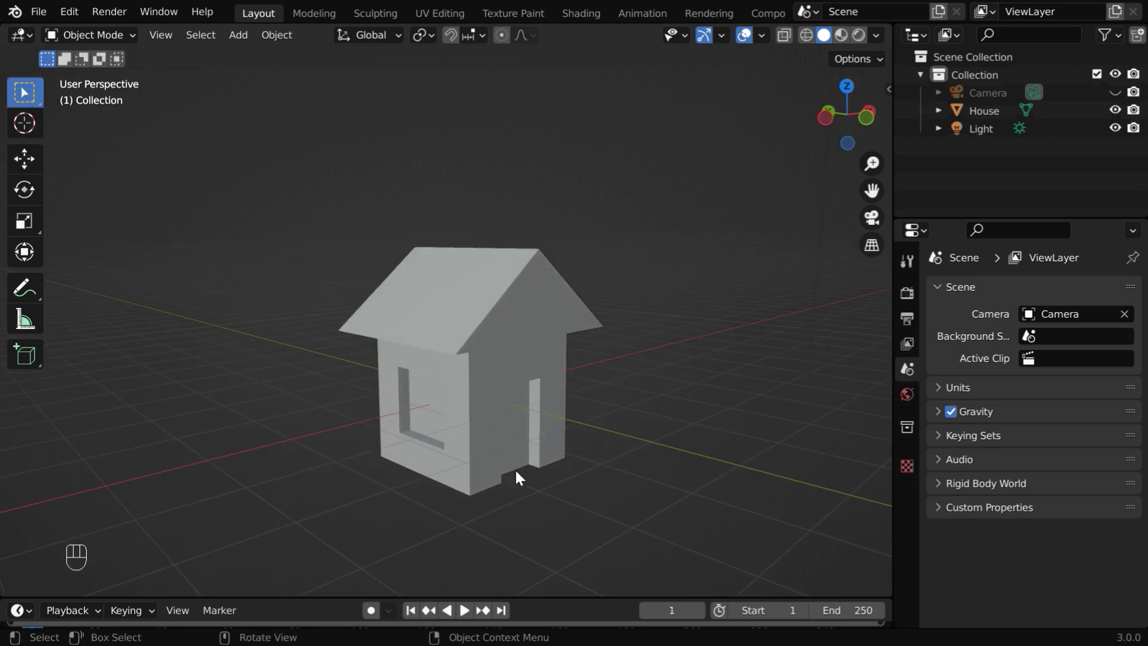
{"action": "left_click", "coordinate": [483, 446]}
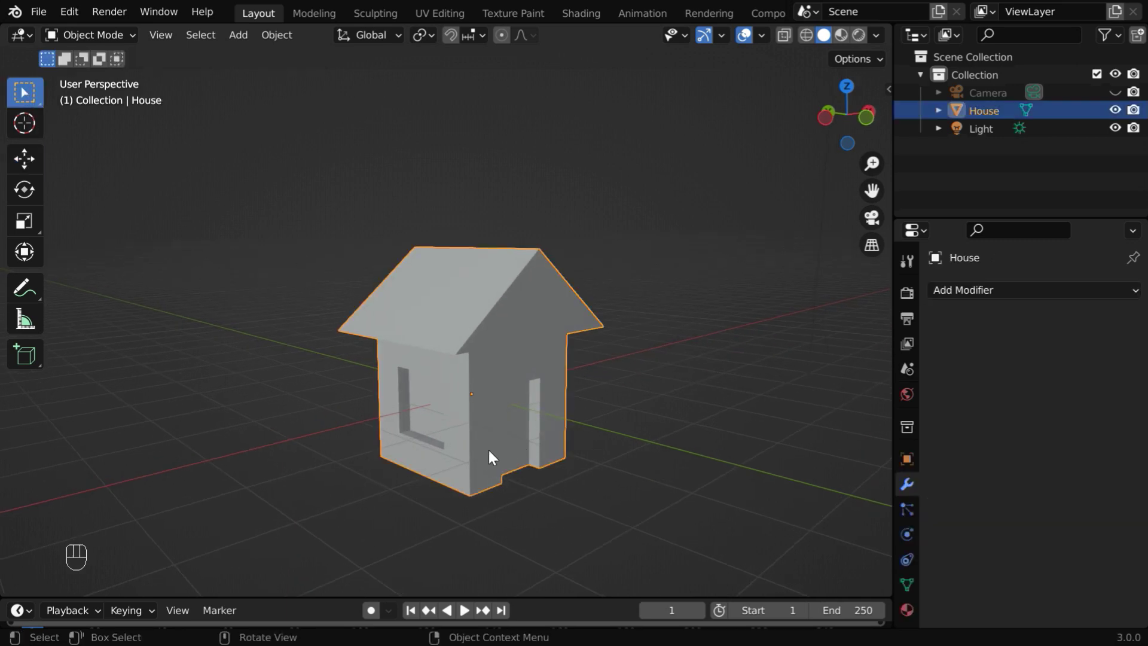
{"action": "left_click", "coordinate": [907, 458]}
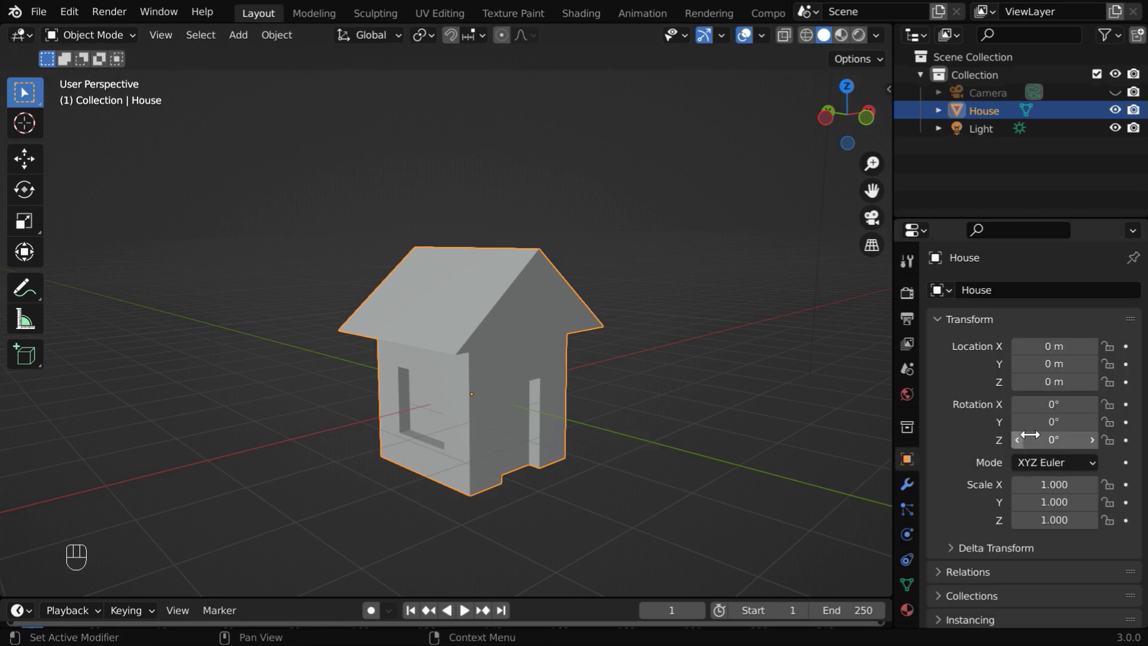
{"action": "left_click", "coordinate": [1062, 386]}
{"action": "type", "text": "1"}
{"action": "key", "text": "Return"}
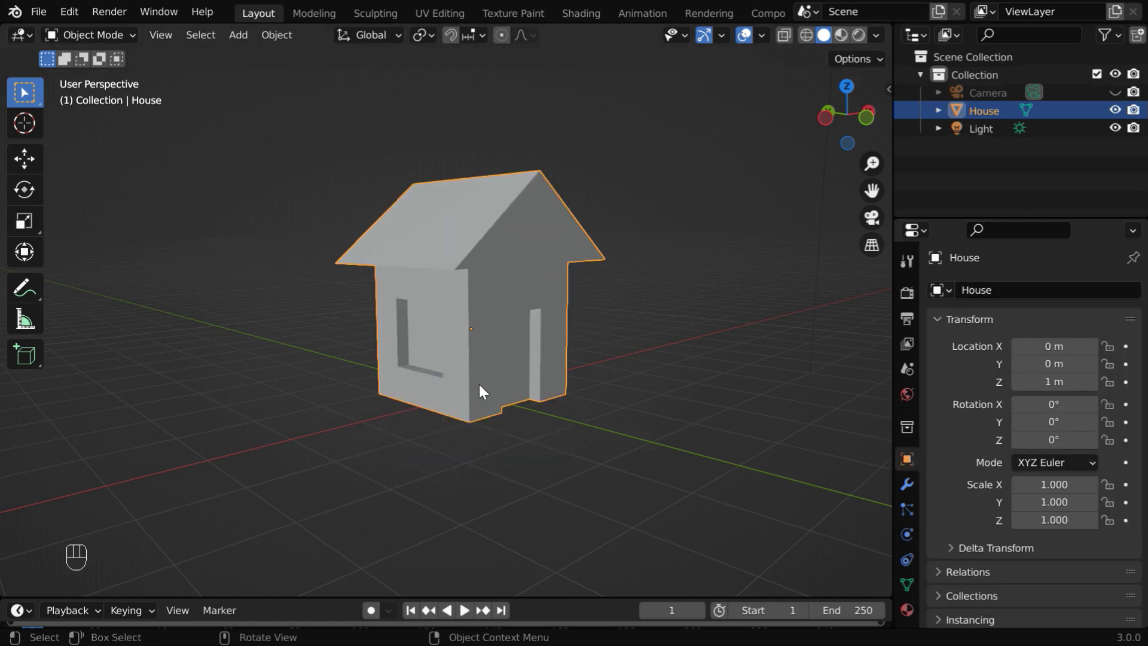
{"action": "key", "text": "KP_Decimal"}
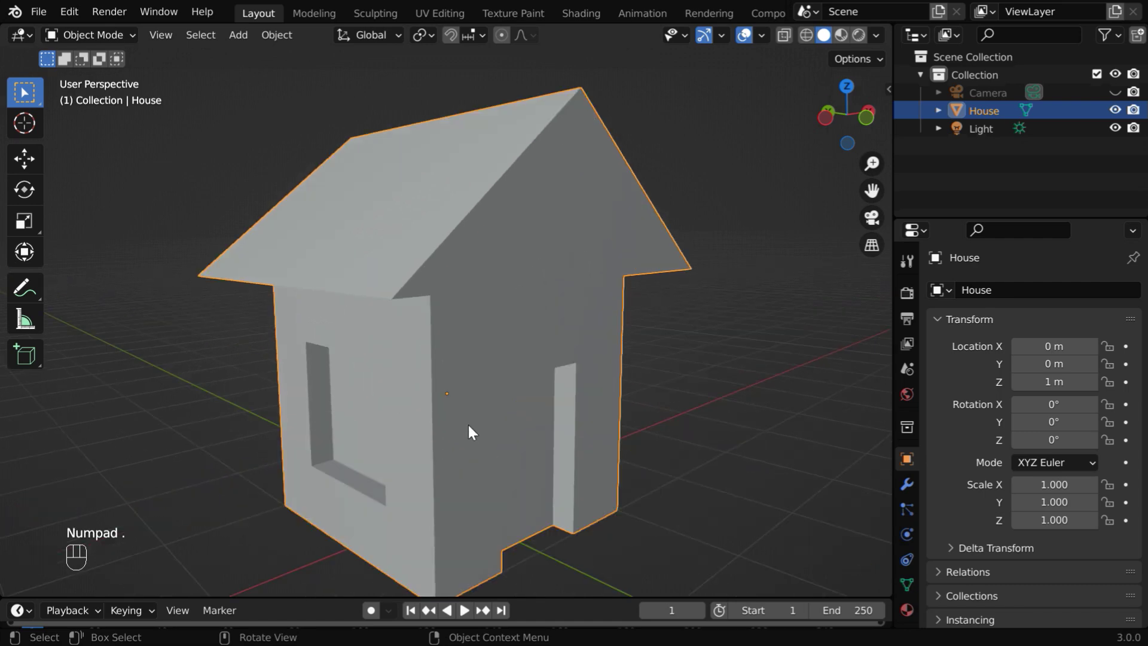
{"action": "middle_click_drag", "start_coordinate": [468, 378], "coordinate": [533, 484], "text": "ctrl"}
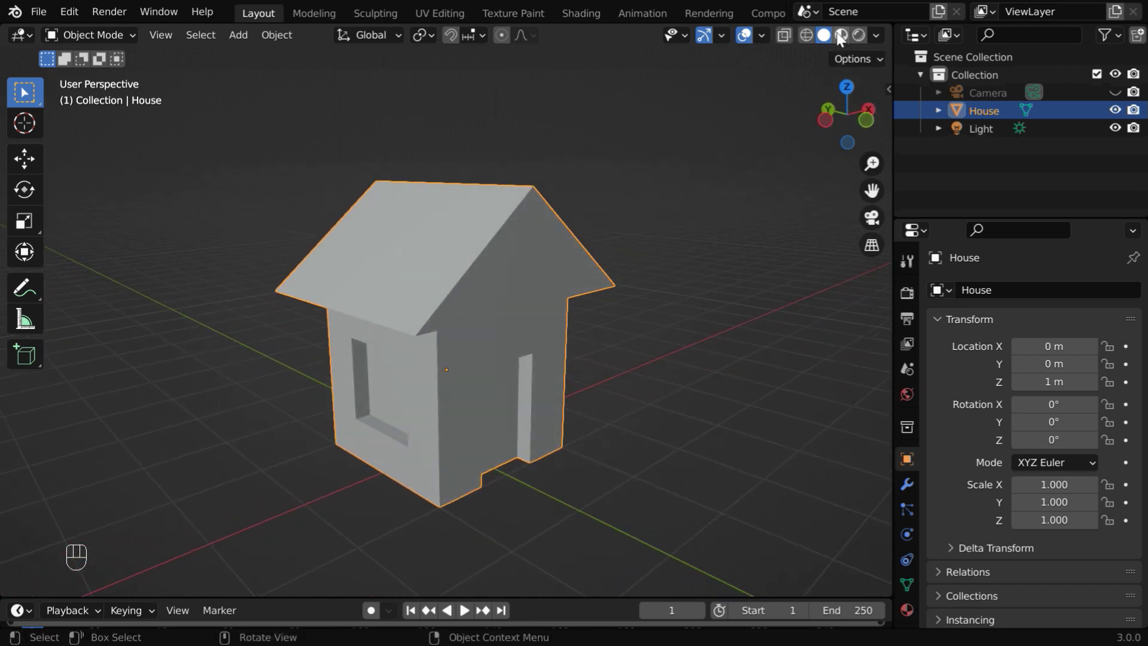
- Switch to Material Preview, make the House's base colour orange, and add a second material slot
{"action": "key", "text": "z"}
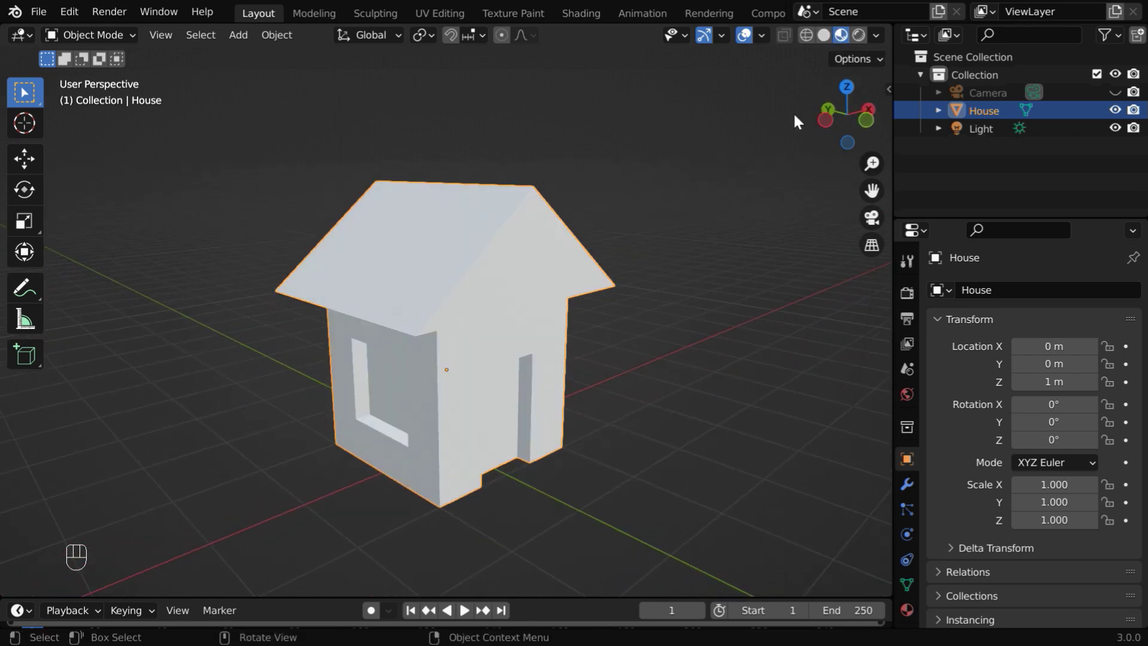
{"action": "left_click", "coordinate": [906, 609]}
{"action": "scroll", "coordinate": [1074, 513], "scroll_direction": "down", "scroll_amount": 5}
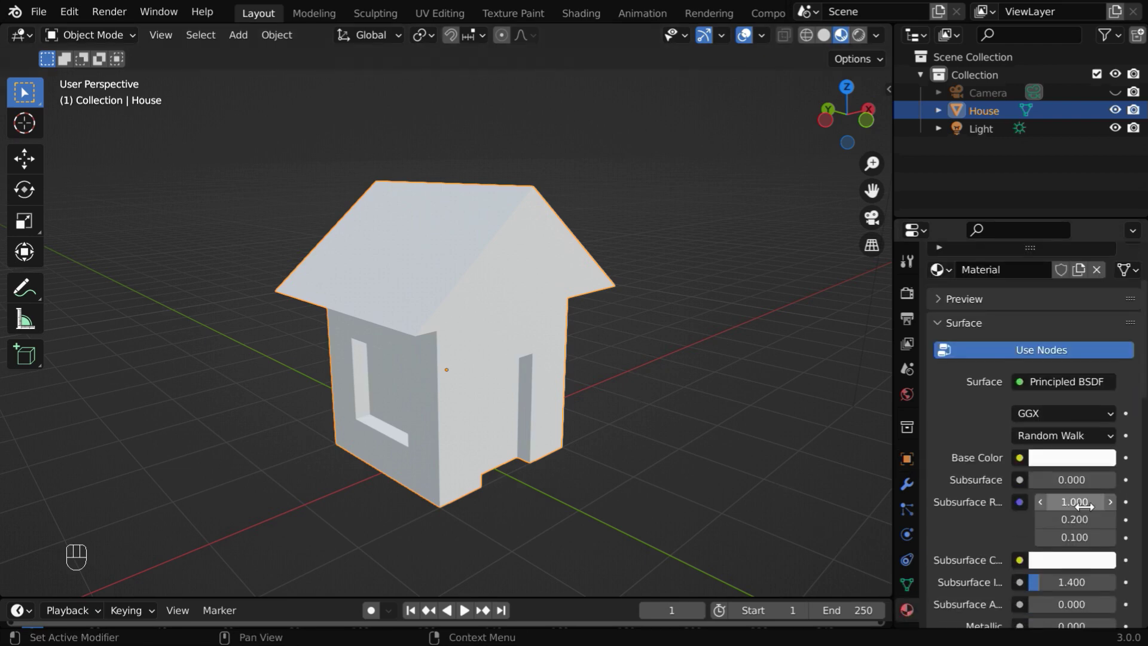
{"action": "left_click", "coordinate": [1076, 435]}
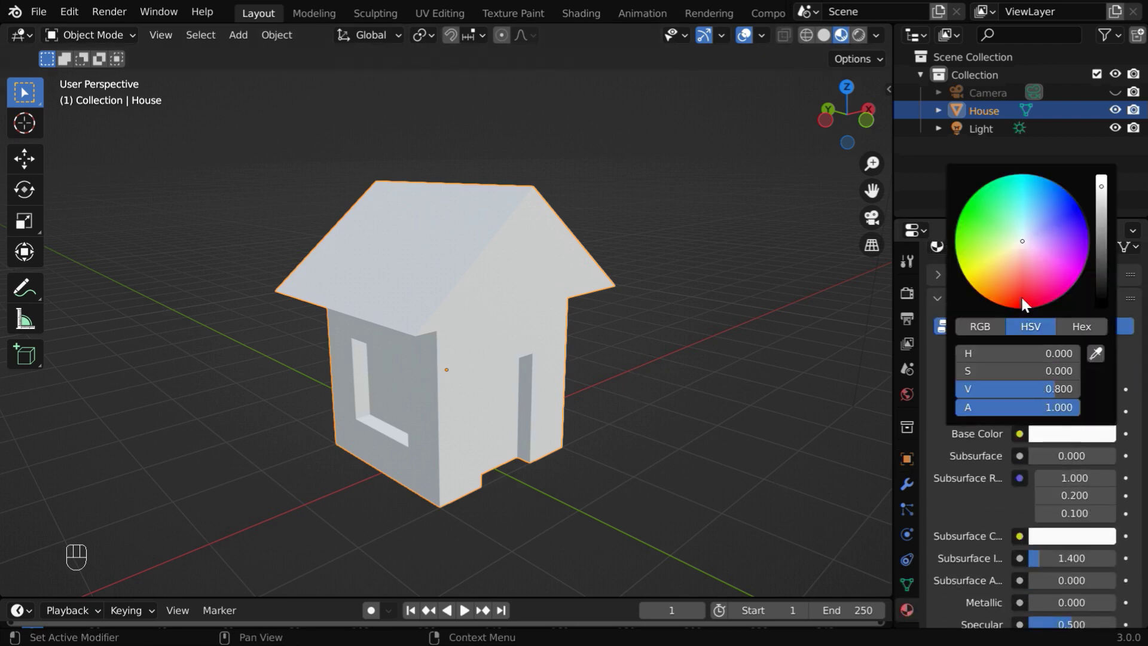
{"action": "left_click_drag", "start_coordinate": [1008, 277], "coordinate": [1005, 282]}
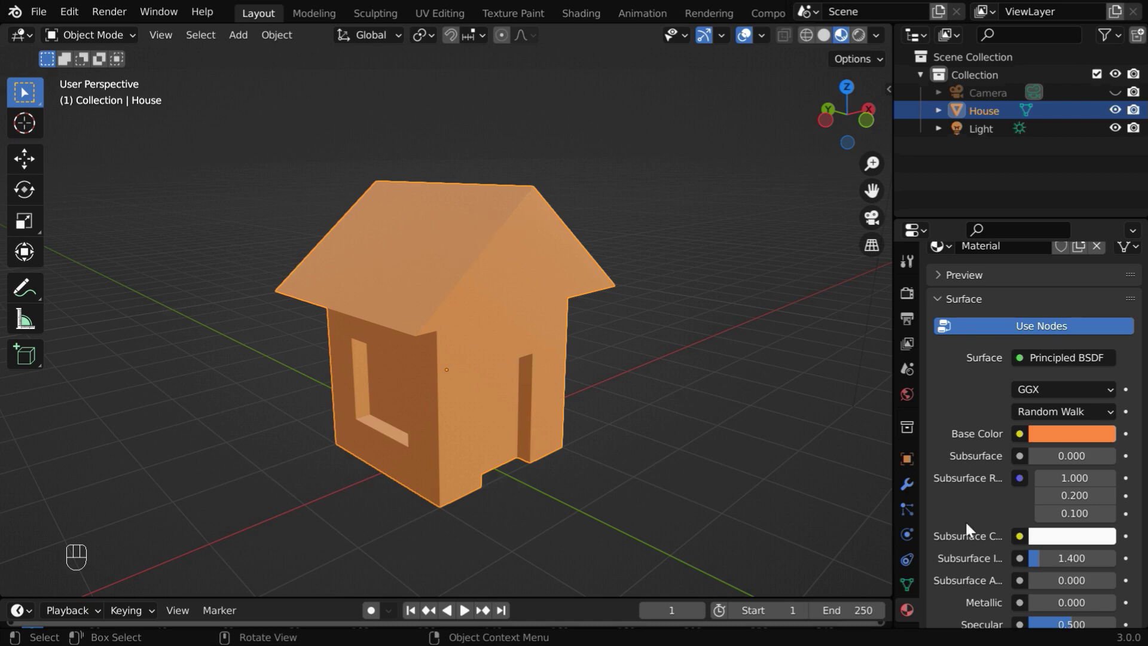
{"action": "scroll", "coordinate": [1014, 536], "scroll_direction": "up", "scroll_amount": 5}
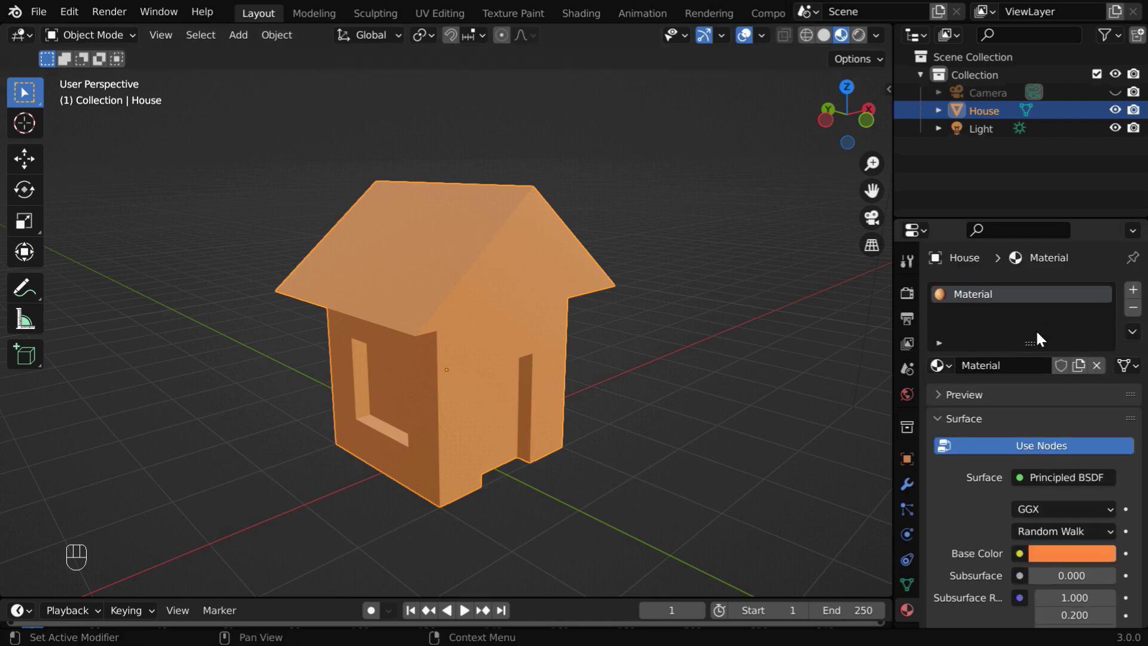
{"action": "left_click", "coordinate": [1134, 291]}
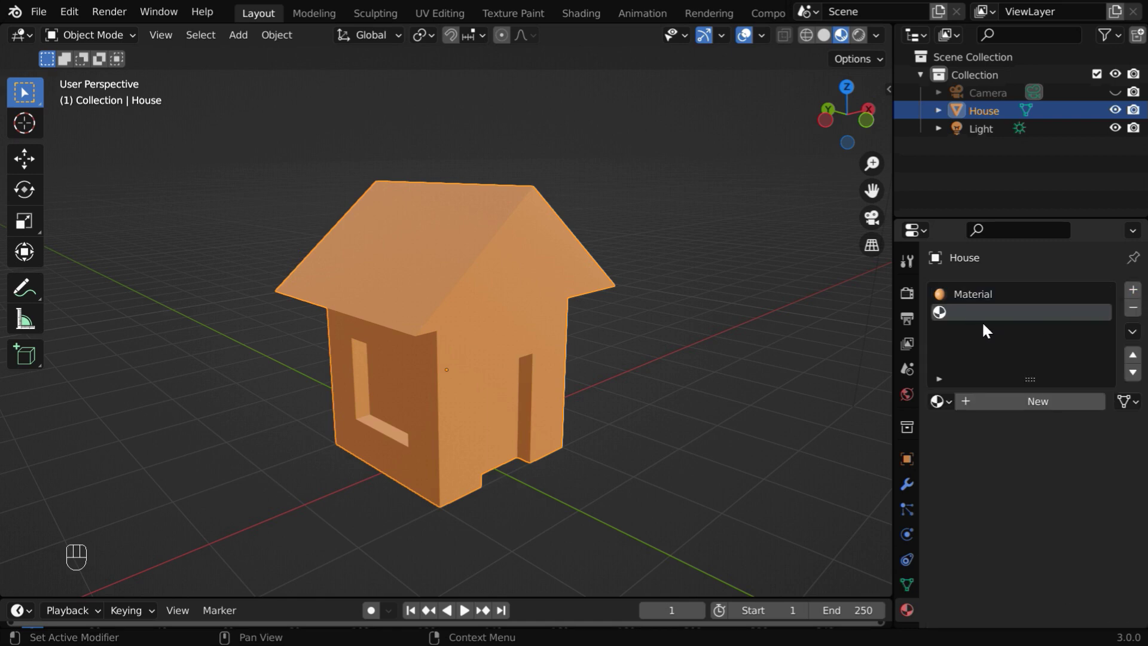
- Create Material.001 in the empty slot and give it a red base colour
{"action": "left_click", "coordinate": [1041, 403]}
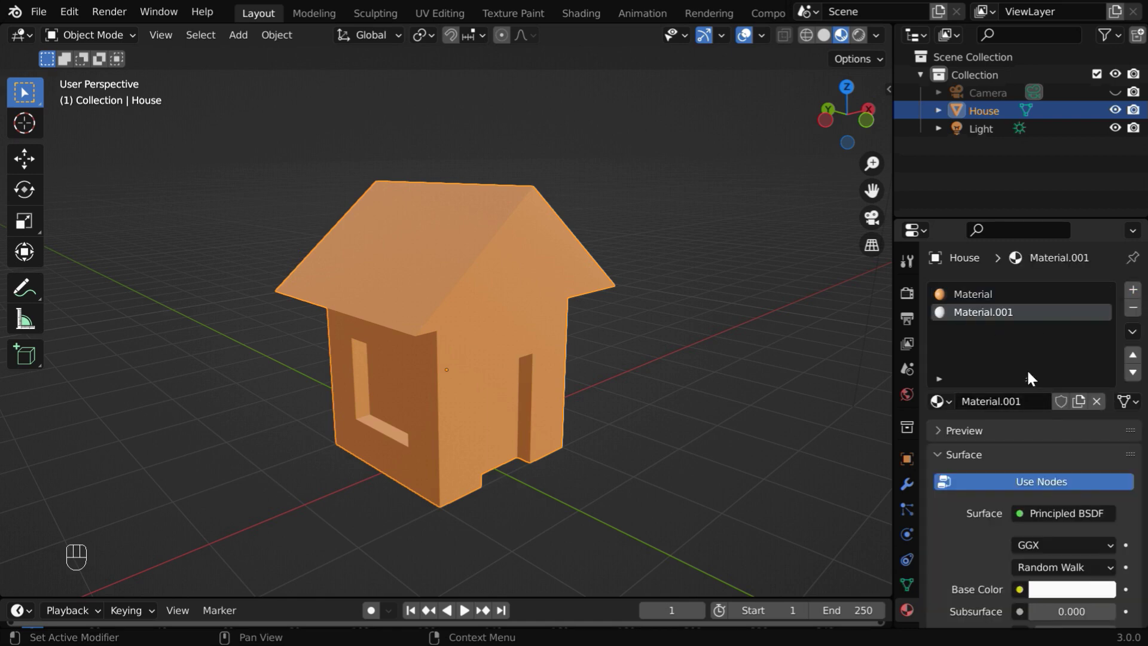
{"action": "scroll", "coordinate": [1036, 505], "scroll_direction": "down", "scroll_amount": 5}
{"action": "left_click", "coordinate": [1058, 471]}
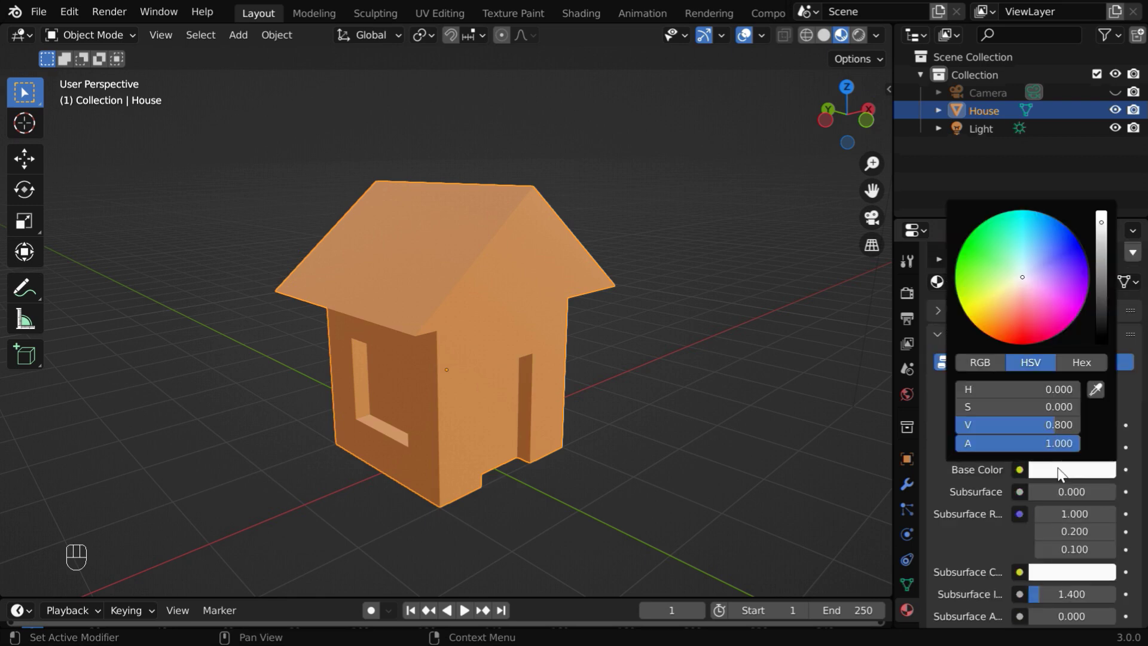
{"action": "left_click_drag", "start_coordinate": [1027, 338], "coordinate": [1032, 344]}
{"action": "scroll", "coordinate": [941, 583], "scroll_direction": "up", "scroll_amount": 5}
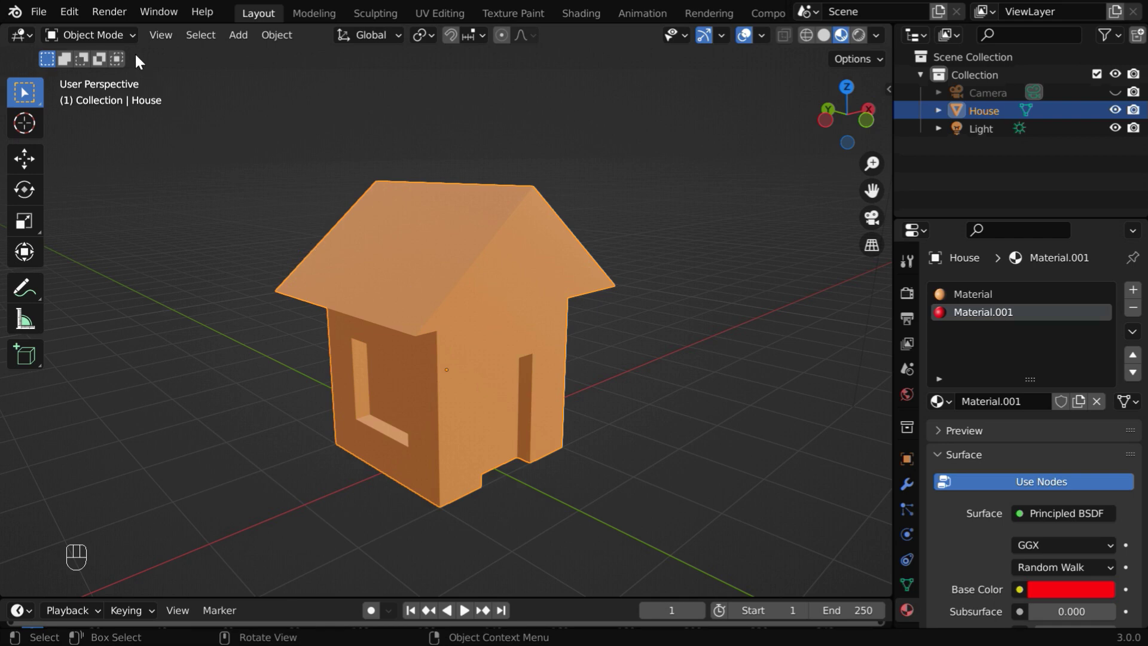
- Enter Edit Mode, clear the current selection, and switch to Face select
{"action": "left_click", "coordinate": [128, 34]}
{"action": "left_click", "coordinate": [123, 74]}
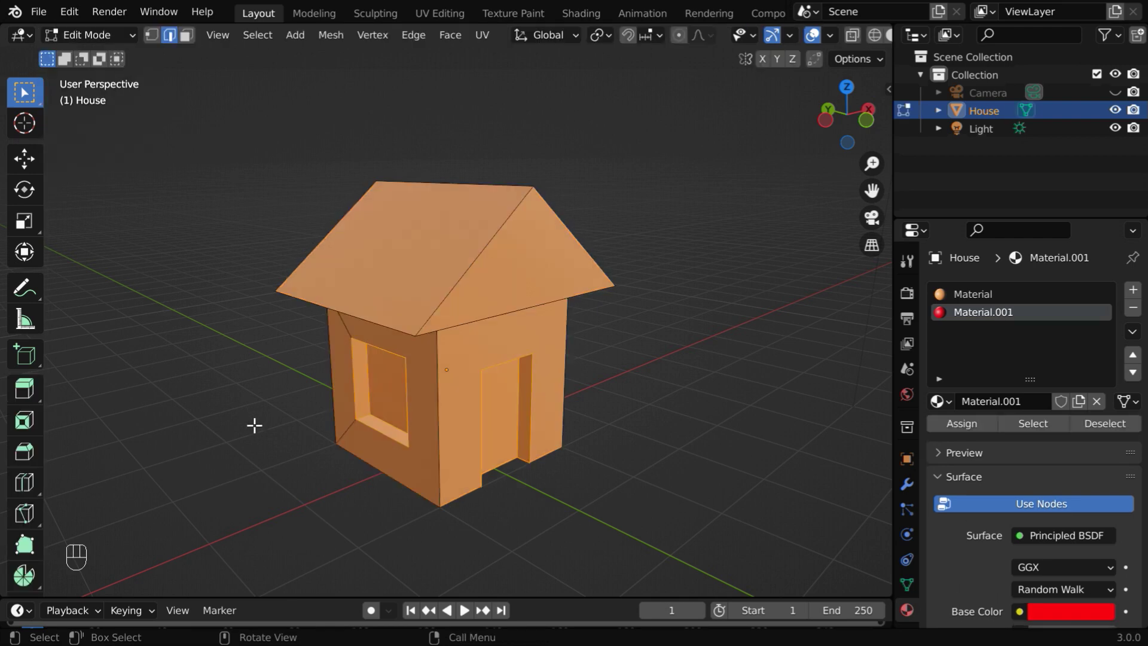
{"action": "left_click", "coordinate": [629, 404]}
{"action": "left_click", "coordinate": [187, 36]}
- Select the roof faces and assign the red Material.001 to them
{"action": "left_click", "coordinate": [428, 259]}
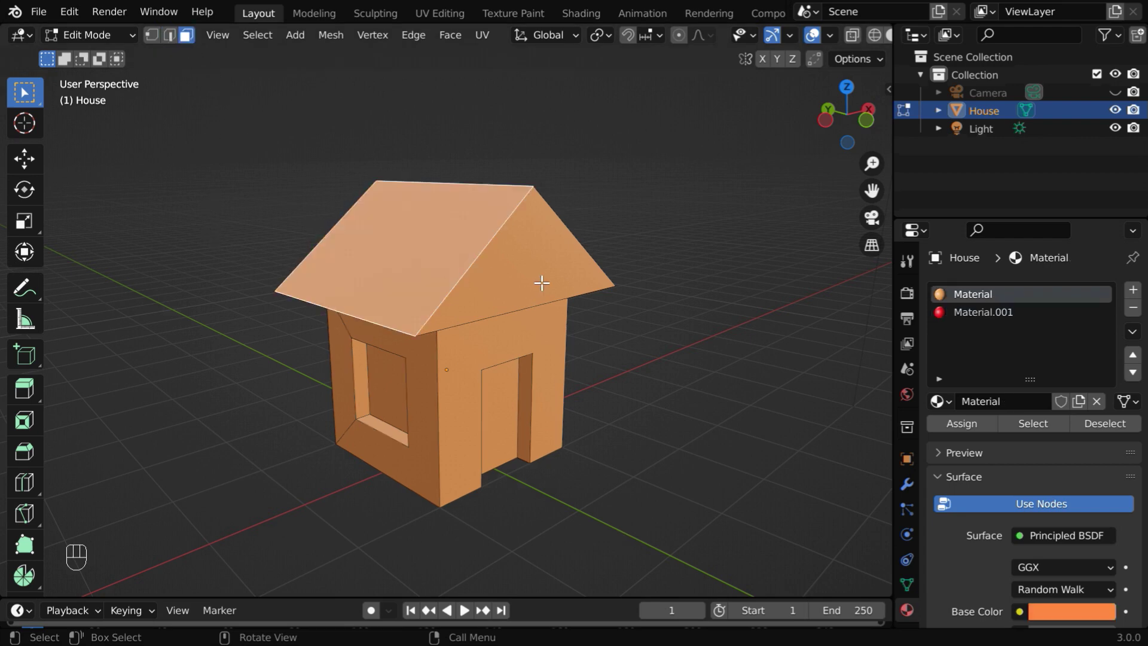
{"action": "left_click", "coordinate": [541, 266], "text": "shift"}
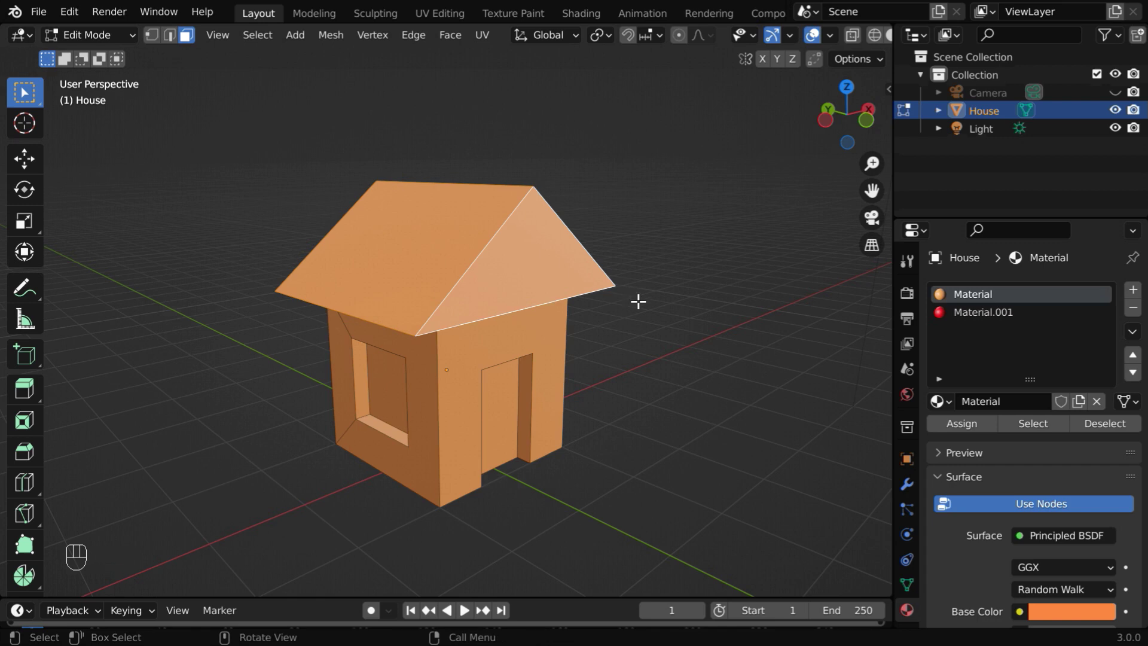
{"action": "middle_click_drag", "start_coordinate": [639, 302], "coordinate": [379, 357]}
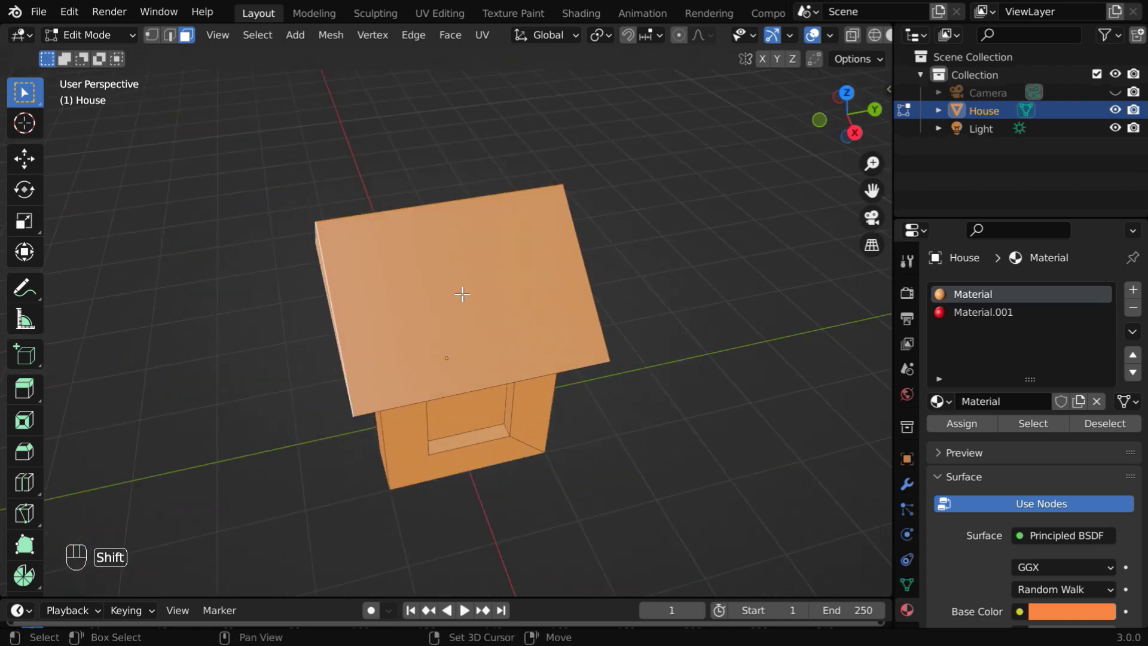
{"action": "left_click", "coordinate": [462, 293], "text": "shift"}
{"action": "middle_click_drag", "start_coordinate": [543, 336], "coordinate": [578, 379]}
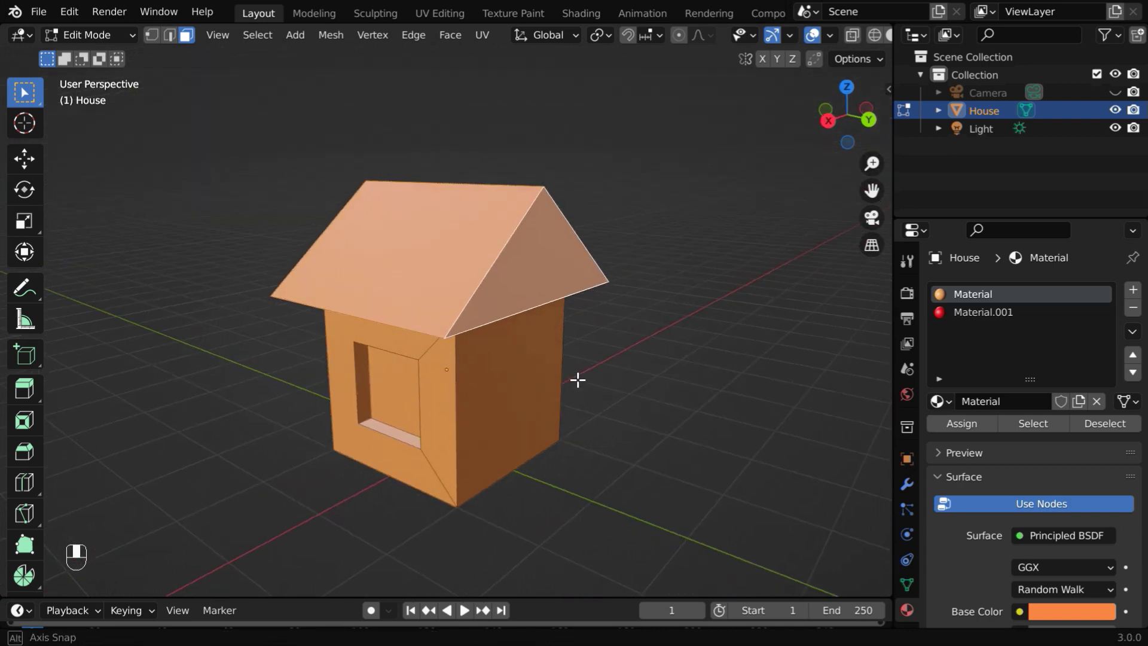
{"action": "left_click", "coordinate": [980, 314]}
{"action": "left_click", "coordinate": [957, 426]}
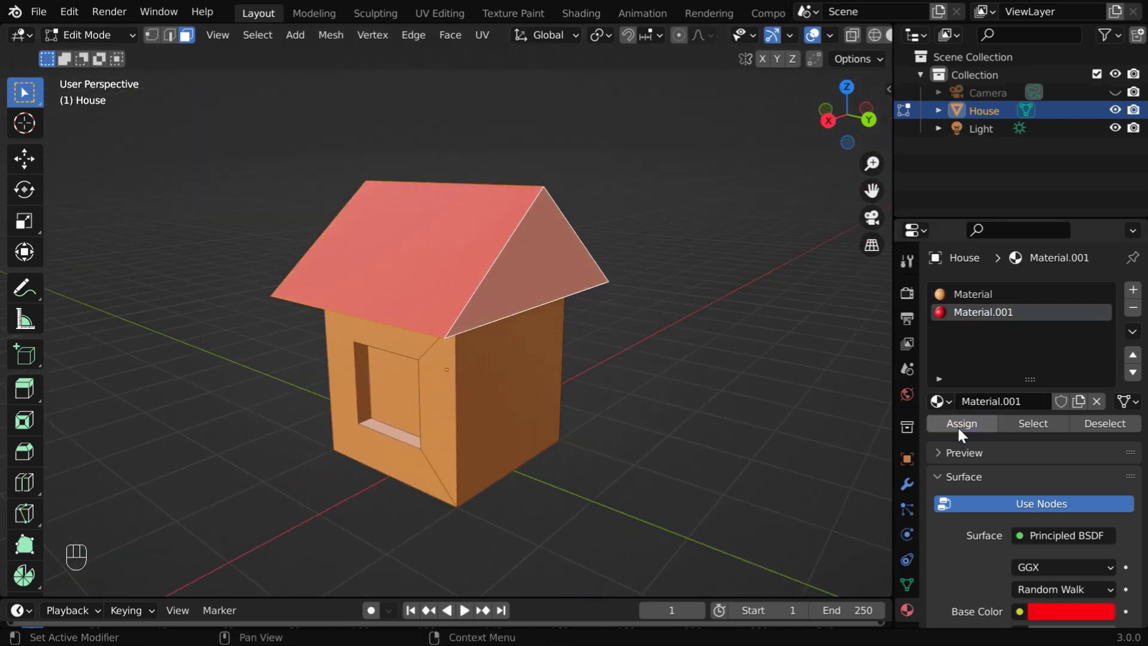
- Deselect the roof faces, expand the bevel settings, and deepen the house body's orange
{"action": "middle_click_drag", "start_coordinate": [305, 439], "coordinate": [691, 442]}
{"action": "left_click", "coordinate": [478, 522]}
{"action": "middle_click_drag", "start_coordinate": [466, 521], "coordinate": [485, 479]}
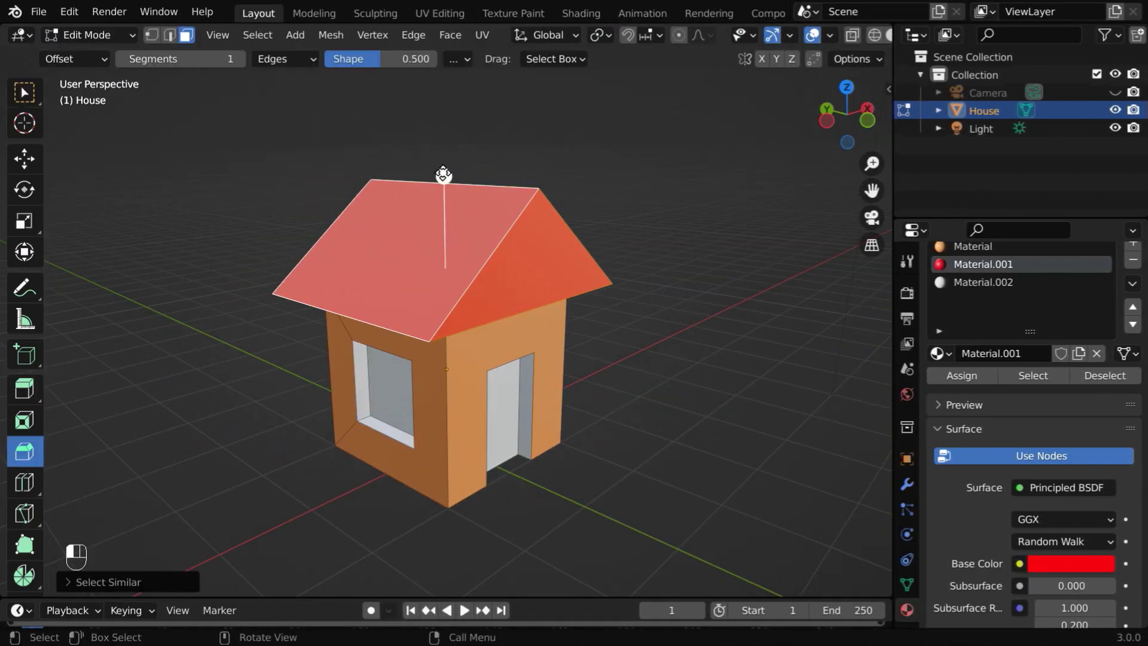
{"action": "left_click", "coordinate": [462, 400], "text": "ctrl"}
{"action": "scroll", "coordinate": [478, 367], "scroll_direction": "up", "scroll_amount": 5}
{"action": "left_click", "coordinate": [96, 581]}
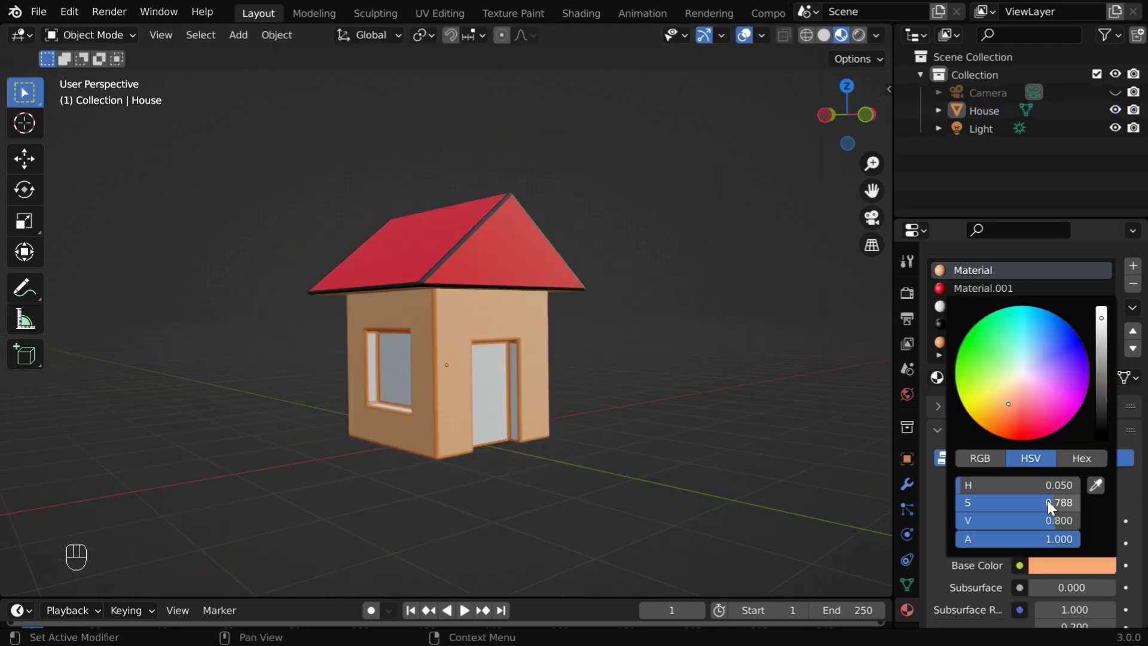
{"action": "left_click_drag", "start_coordinate": [1051, 507], "coordinate": [1071, 505]}
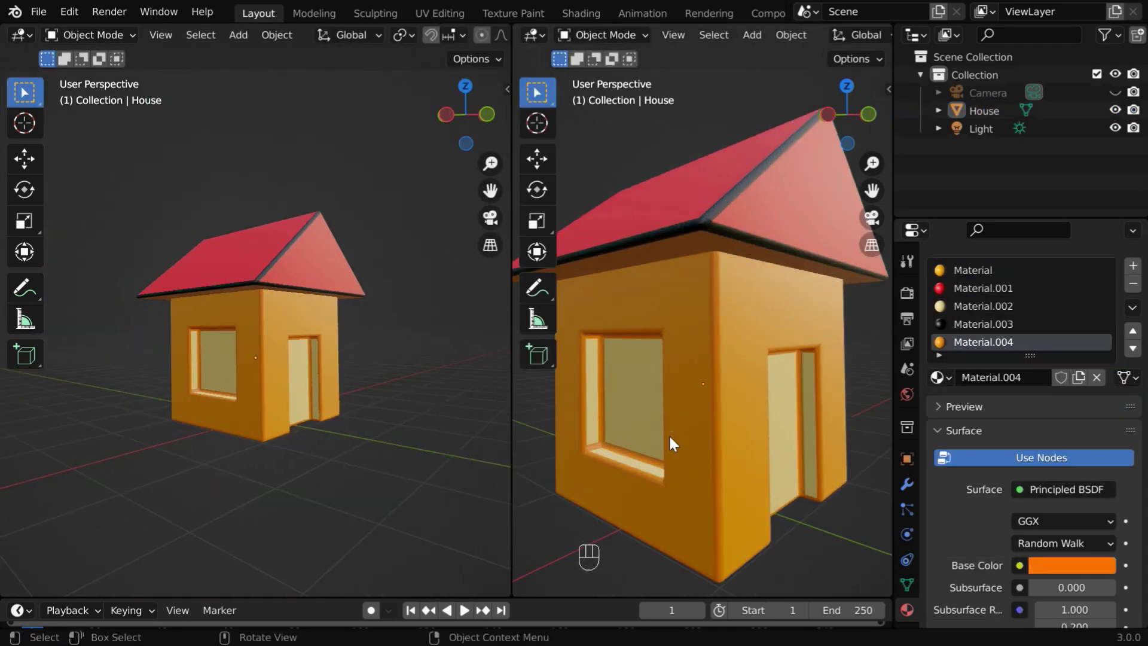
{"action": "left_click", "coordinate": [22, 35]}
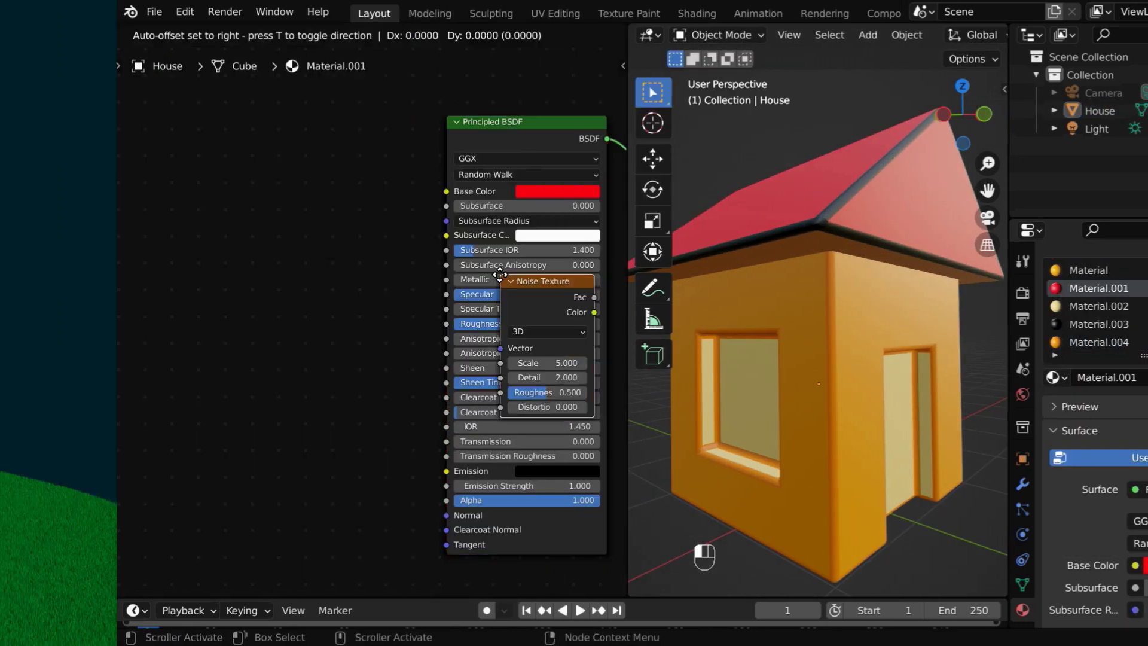